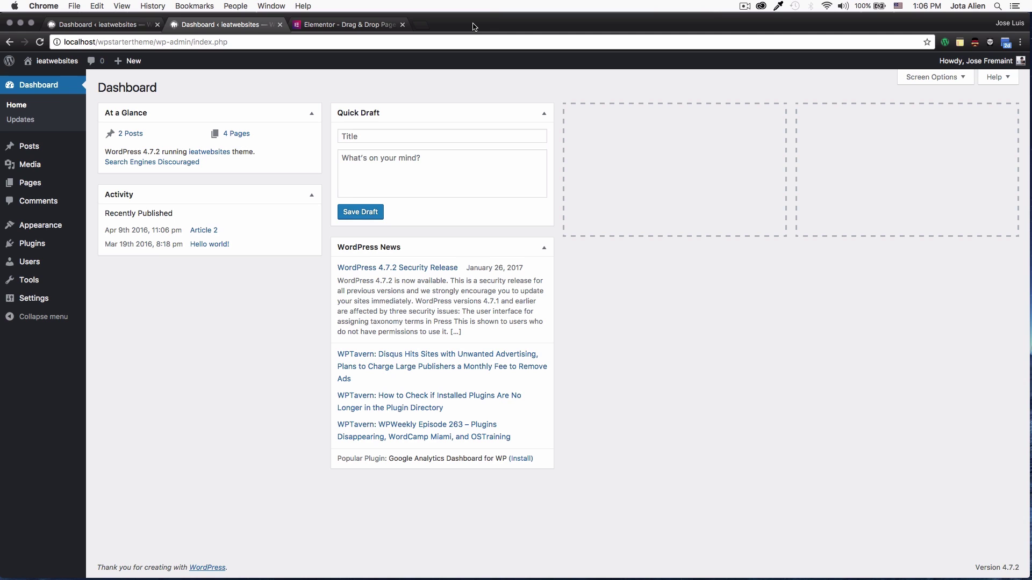
# - Look at the Elementor website's home page and return to the WordPress dashboard
pyautogui.click(350, 25)
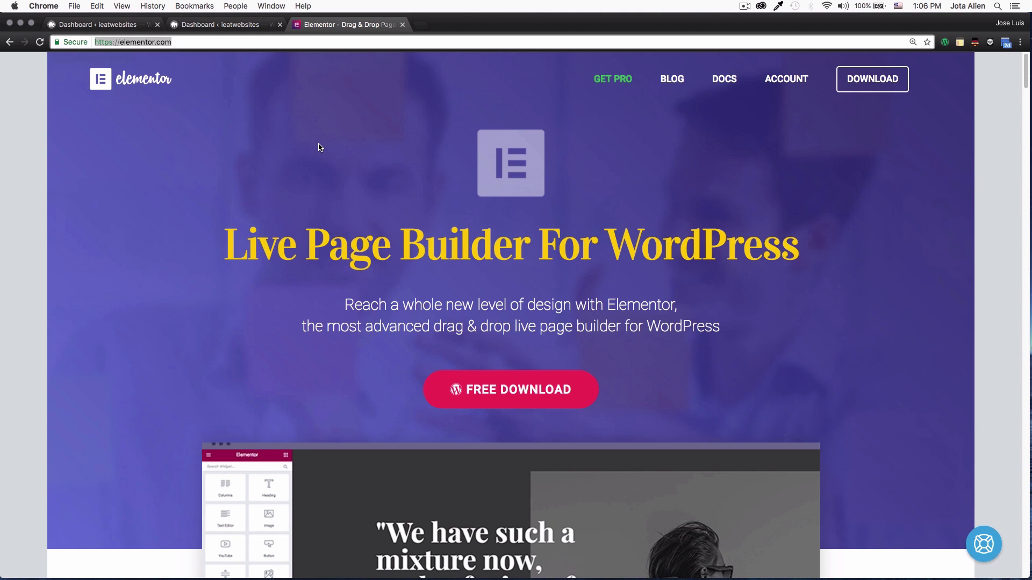
pyautogui.click(610, 150)
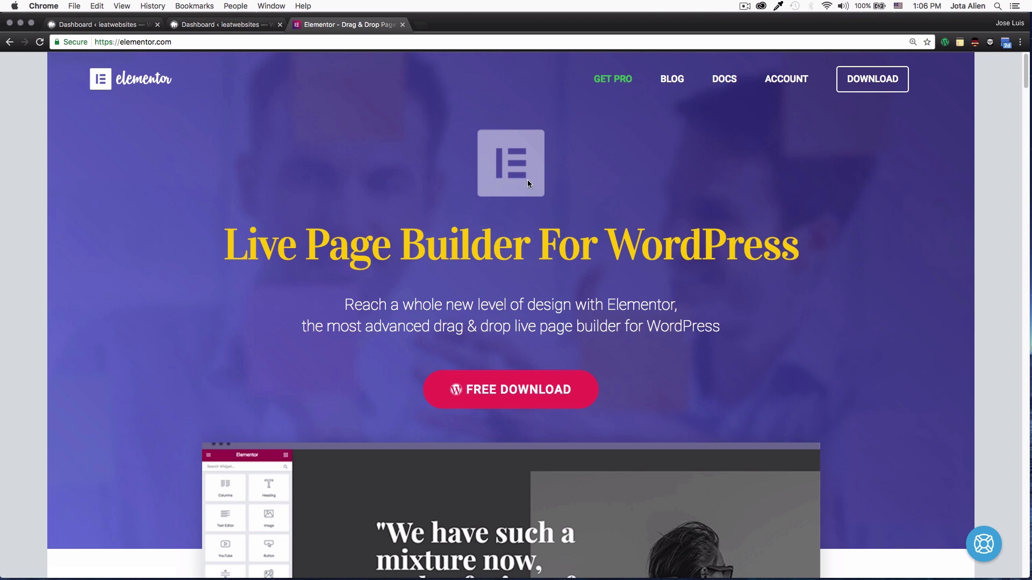
pyautogui.click(230, 29)
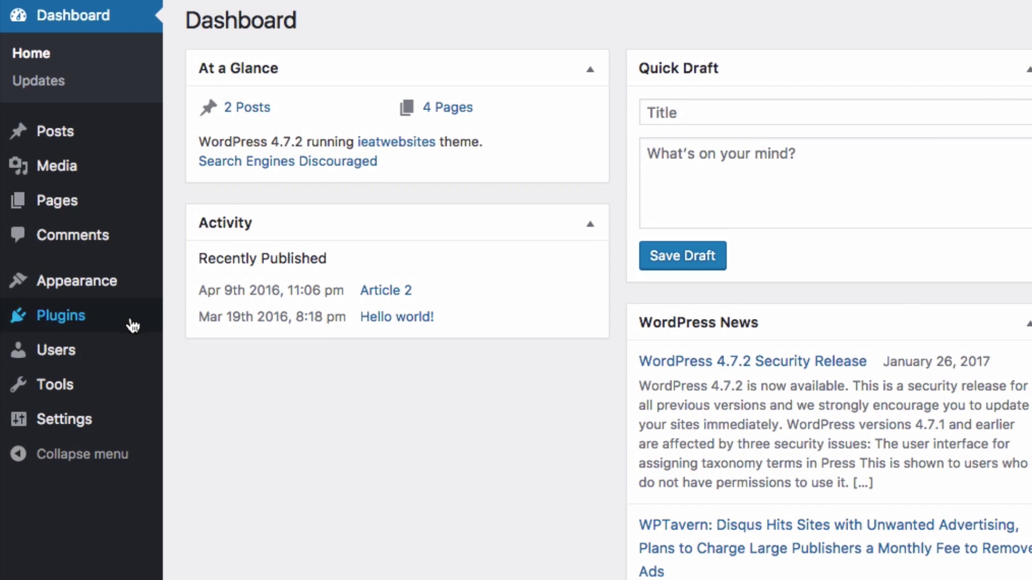
# - Activate the Elementor plugin from the list of installed plugins
pyautogui.moveTo(39, 247)
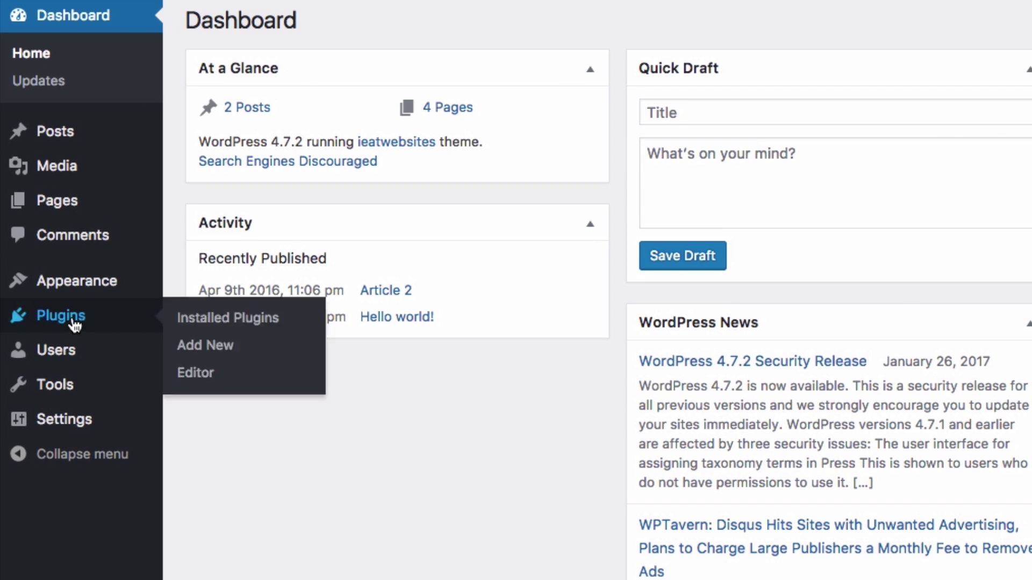
pyautogui.click(61, 316)
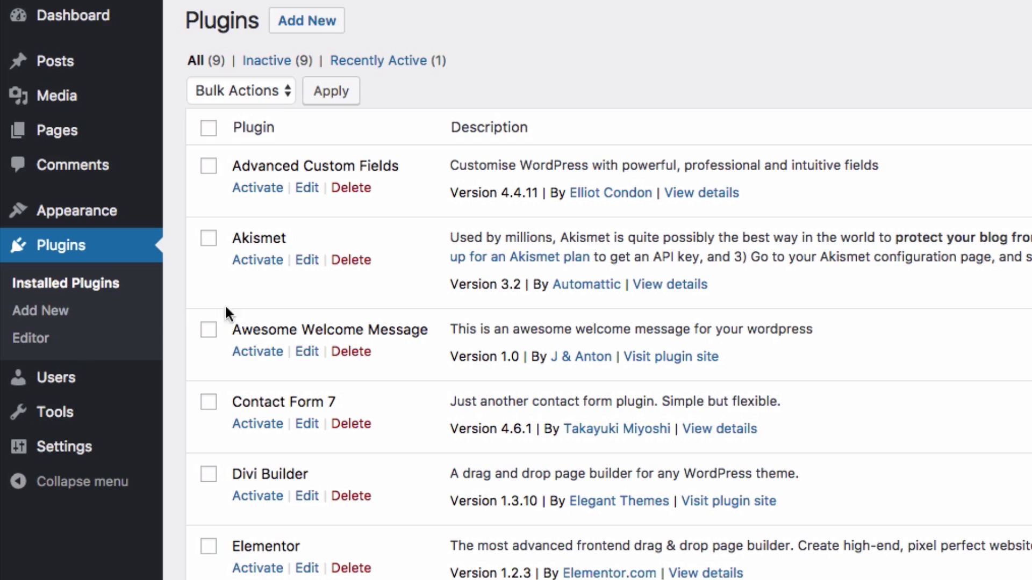
pyautogui.scroll(-2, 530, 295)
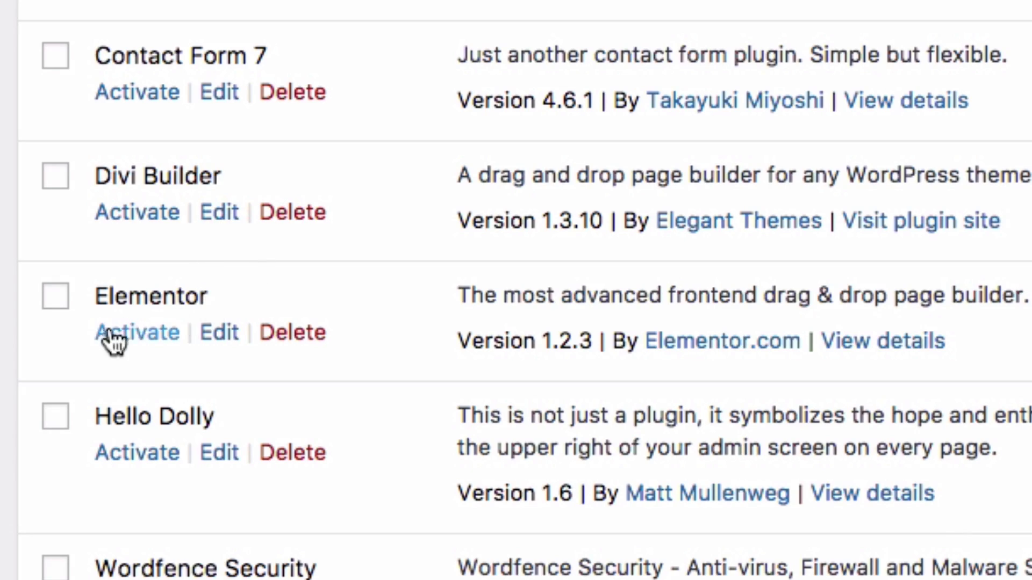
pyautogui.click(141, 338)
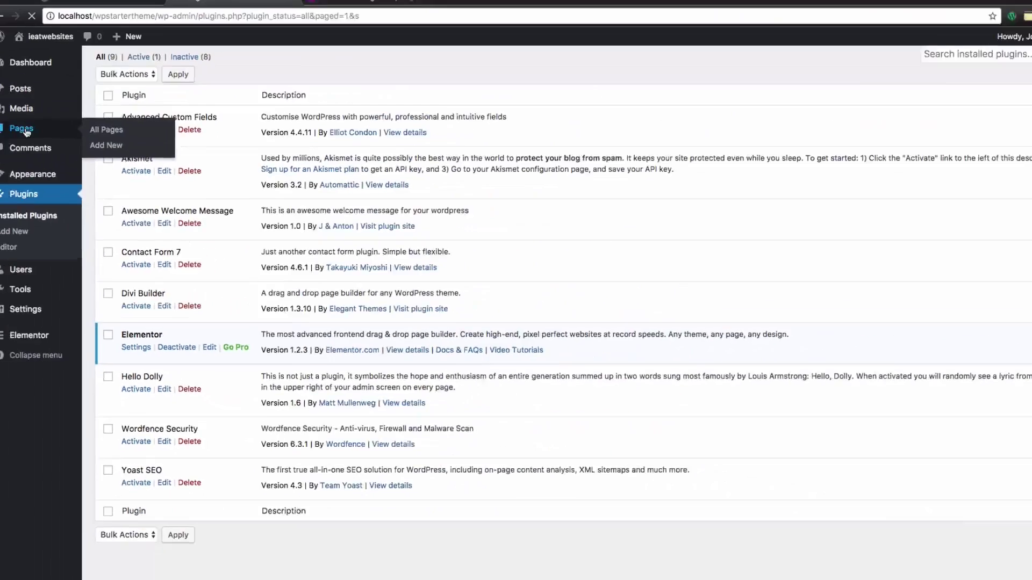
# - Open the Home page for editing and check the paragraph on its live version in a separate browser tab
pyautogui.click(26, 132)
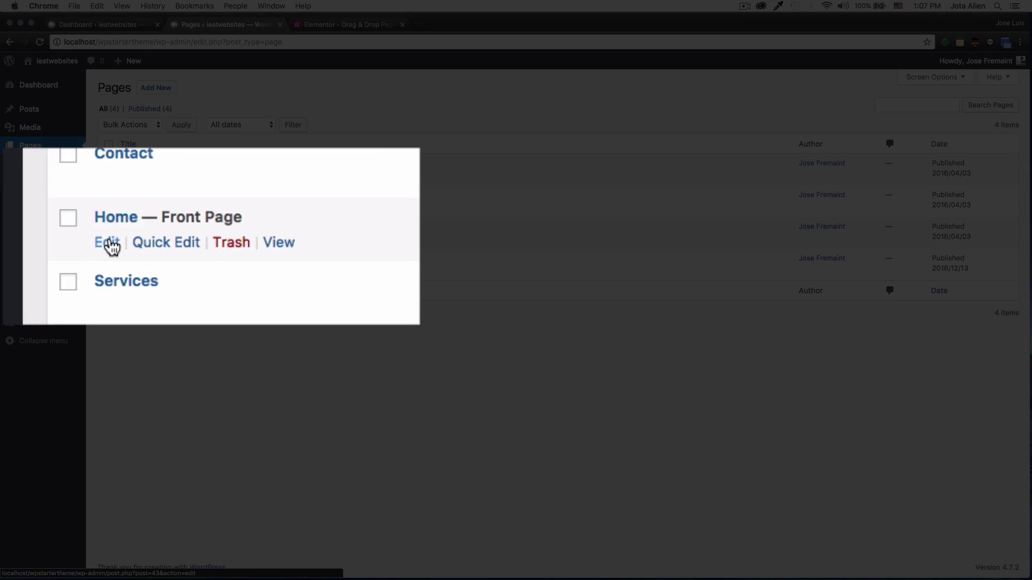
pyautogui.click(126, 237)
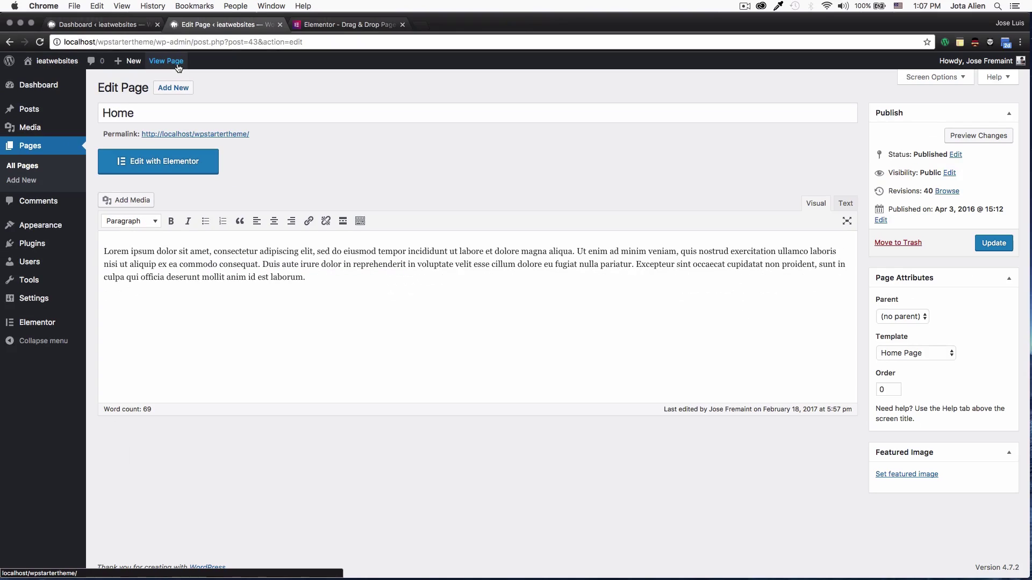
pyautogui.keyDown('super'); pyautogui.click(176, 62); pyautogui.keyUp('super')
pyautogui.click(344, 25)
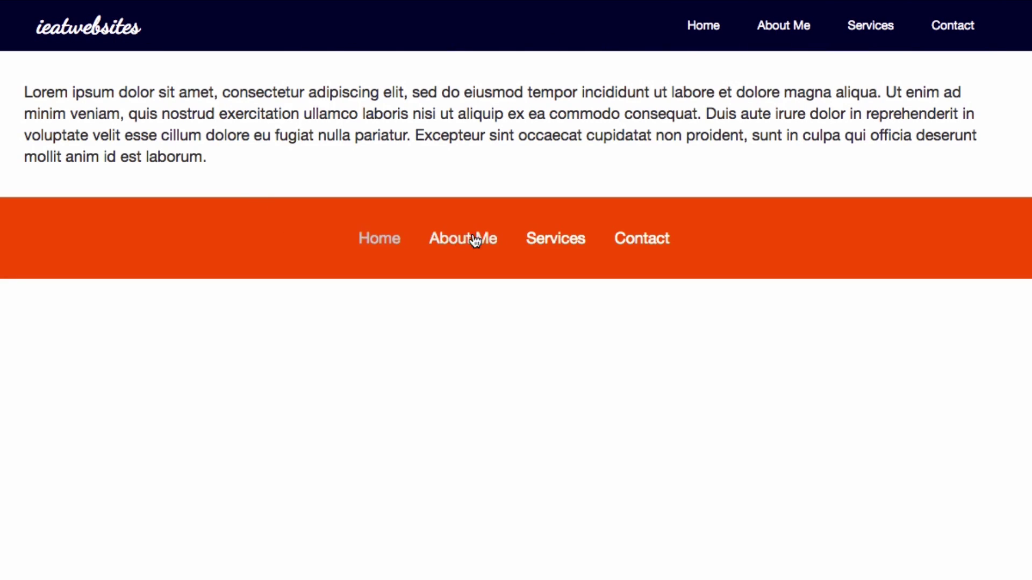
pyautogui.moveTo(242, 194); pyautogui.dragTo(23, 86)
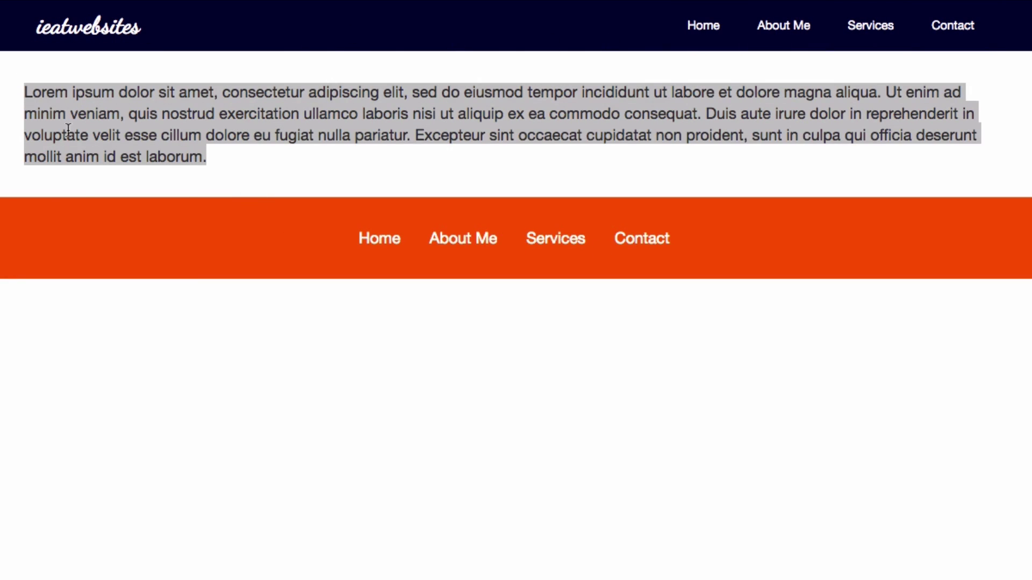
pyautogui.click(256, 151)
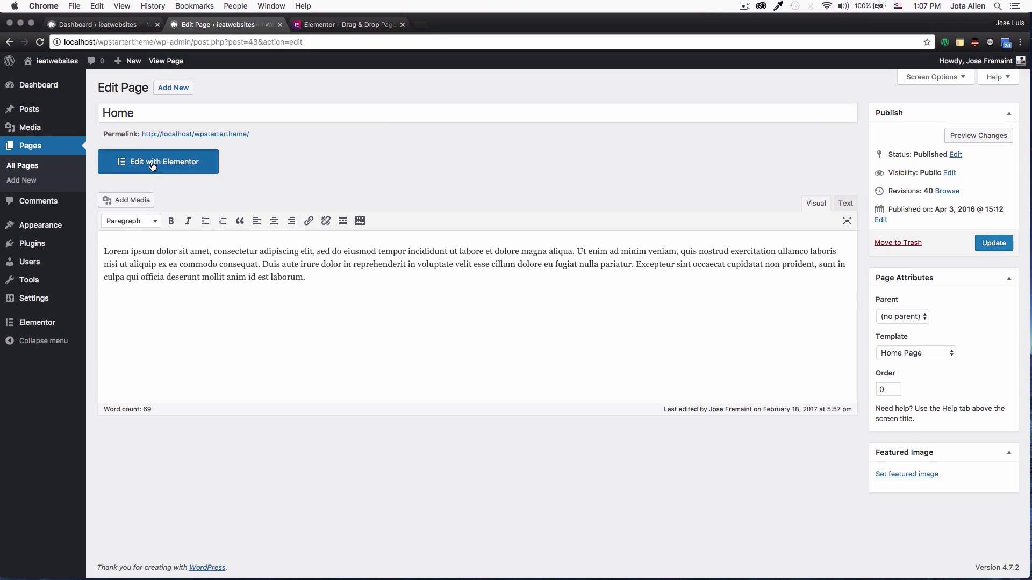
# - Open the Home page in the Elementor editor and delete the section holding the lorem ipsum paragraph
pyautogui.click(105, 157)
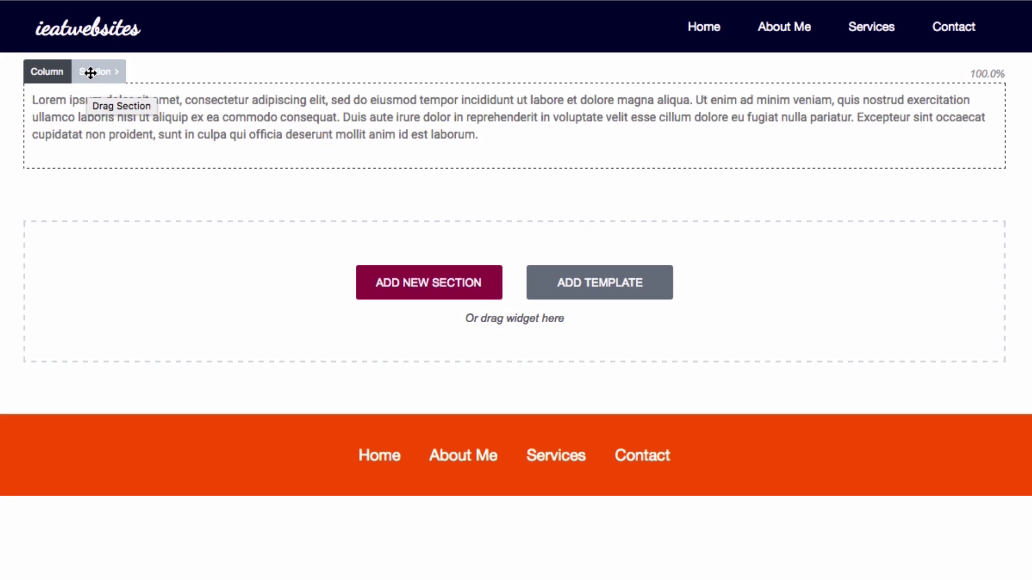
pyautogui.moveTo(89, 72)
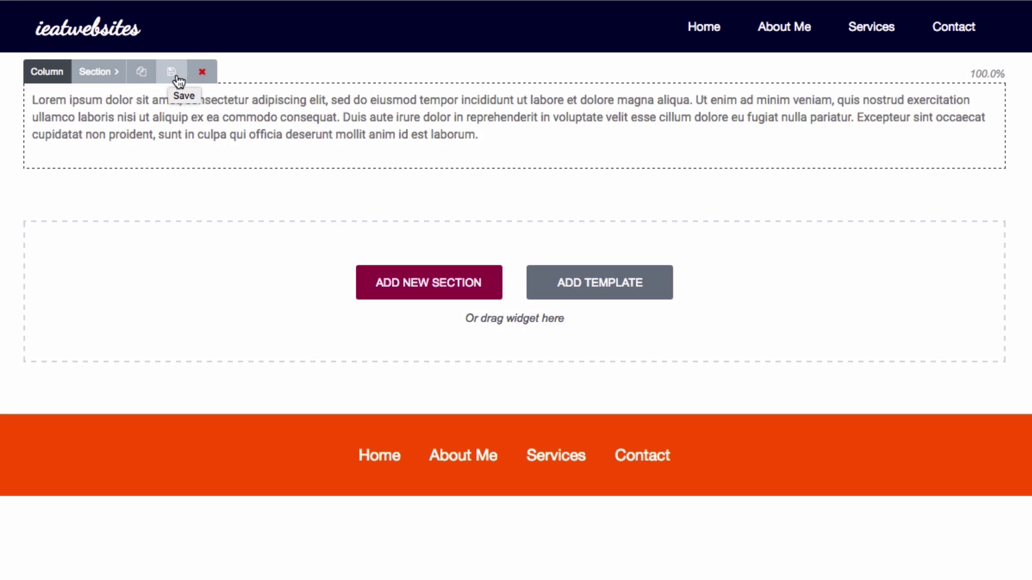
pyautogui.click(202, 74)
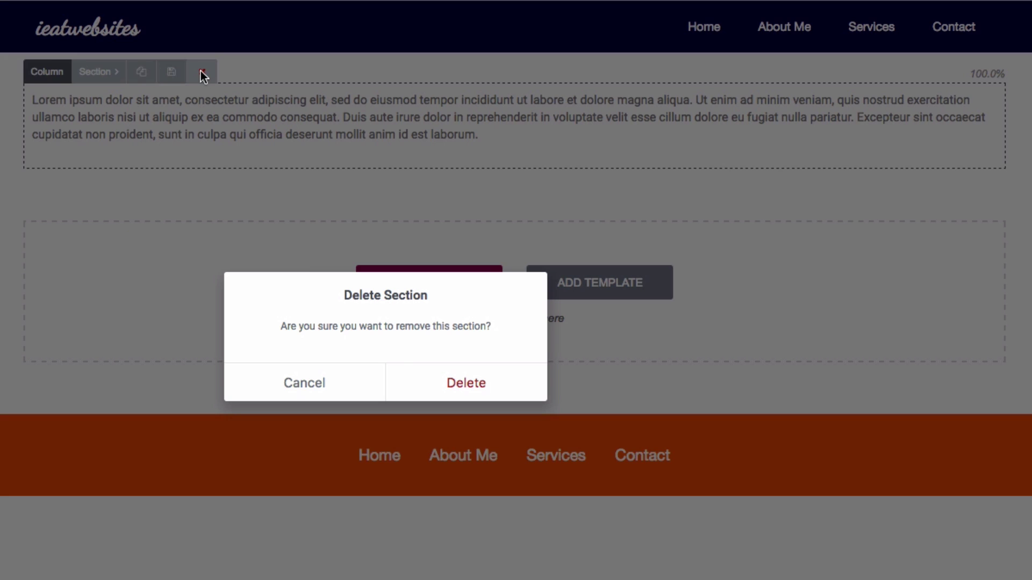
pyautogui.click(452, 383)
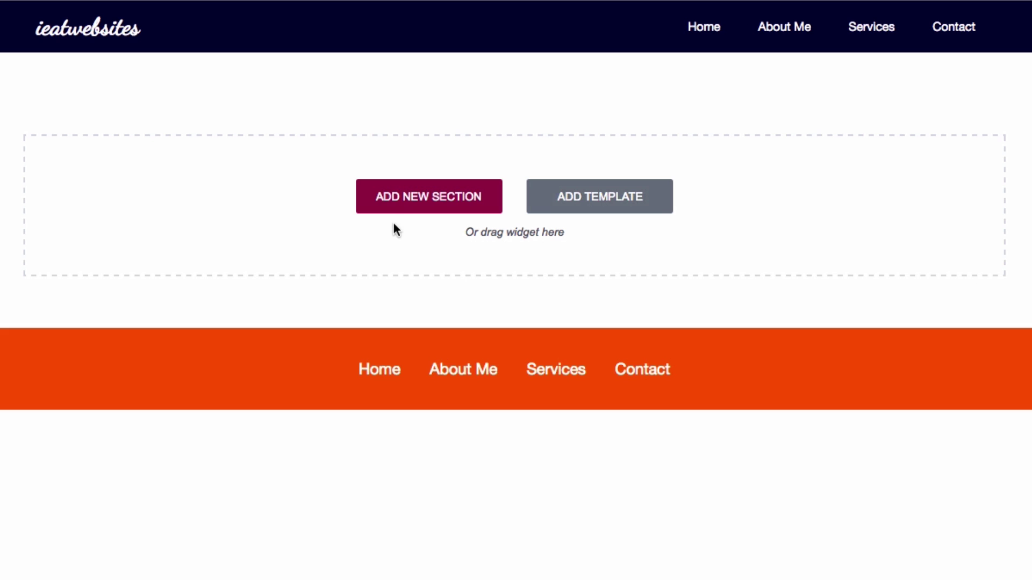
# - Add a new single-column section and extend it to four equal columns
pyautogui.click(397, 203)
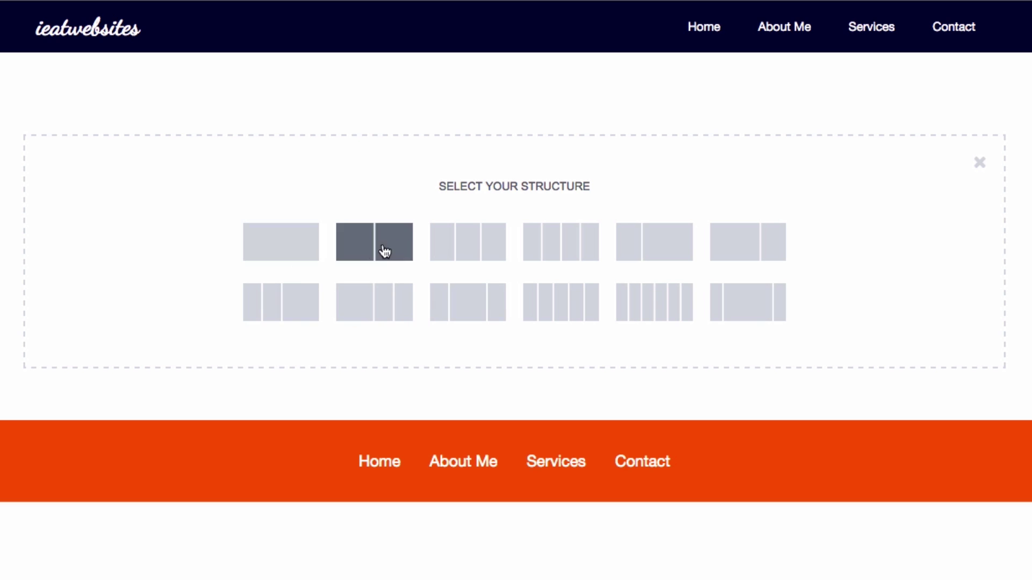
pyautogui.click(284, 250)
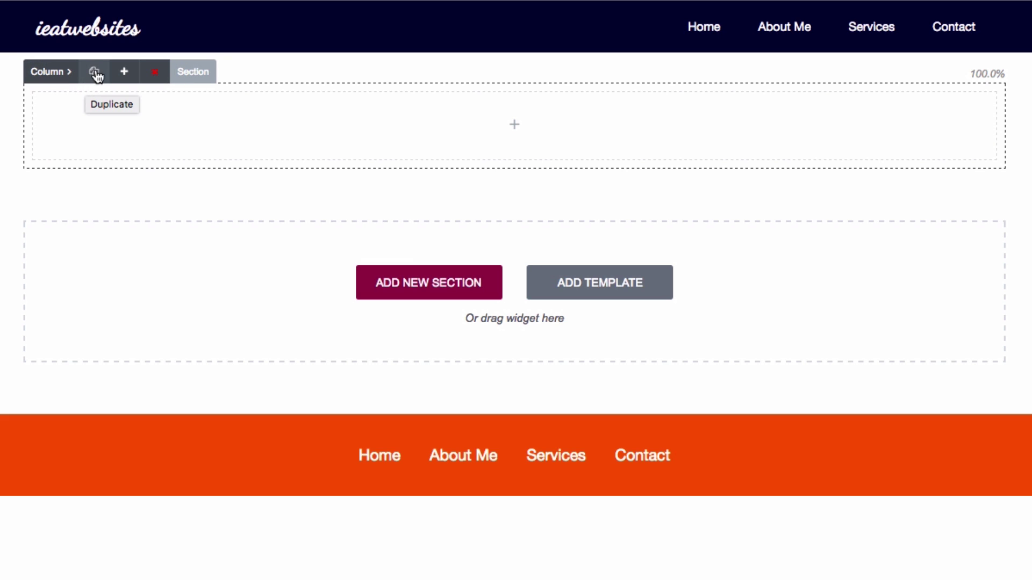
pyautogui.click(124, 75)
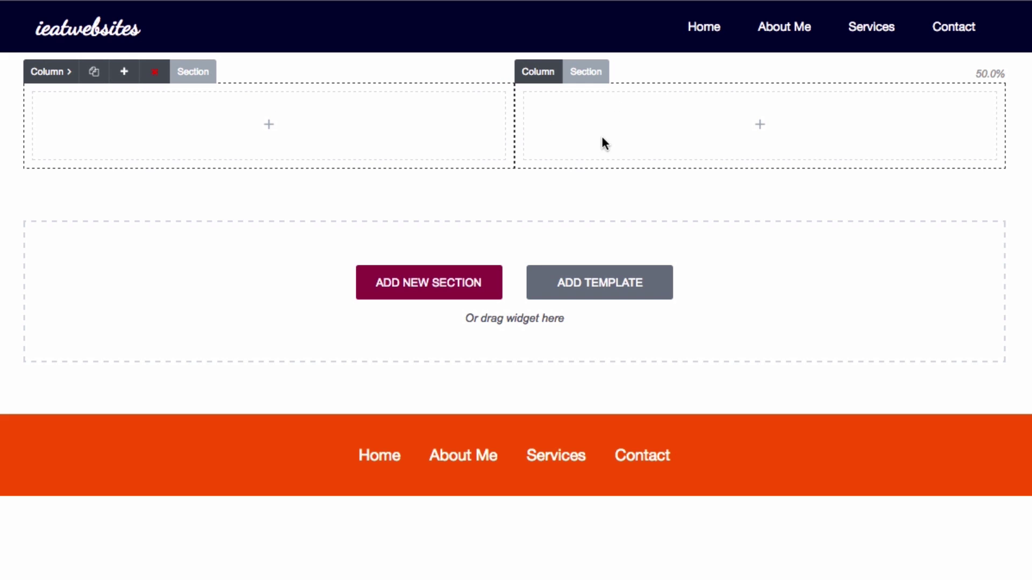
pyautogui.click(127, 74)
pyautogui.click(122, 80)
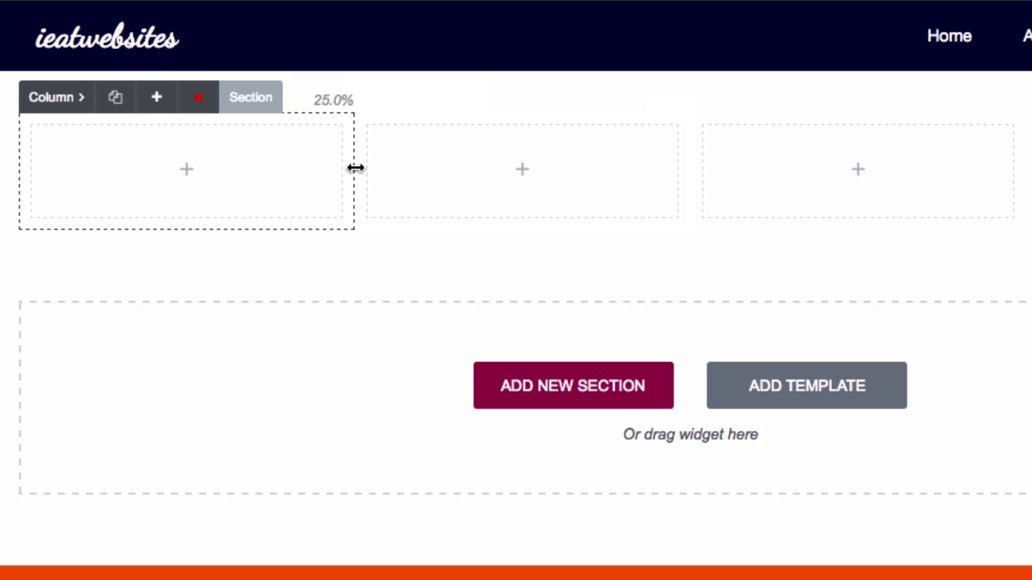
# - Resize the section's columns, widening the first to about 37% and shifting the dividers after the second and third
pyautogui.moveTo(353, 168); pyautogui.dragTo(516, 159)
pyautogui.moveTo(690, 168); pyautogui.dragTo(726, 169)
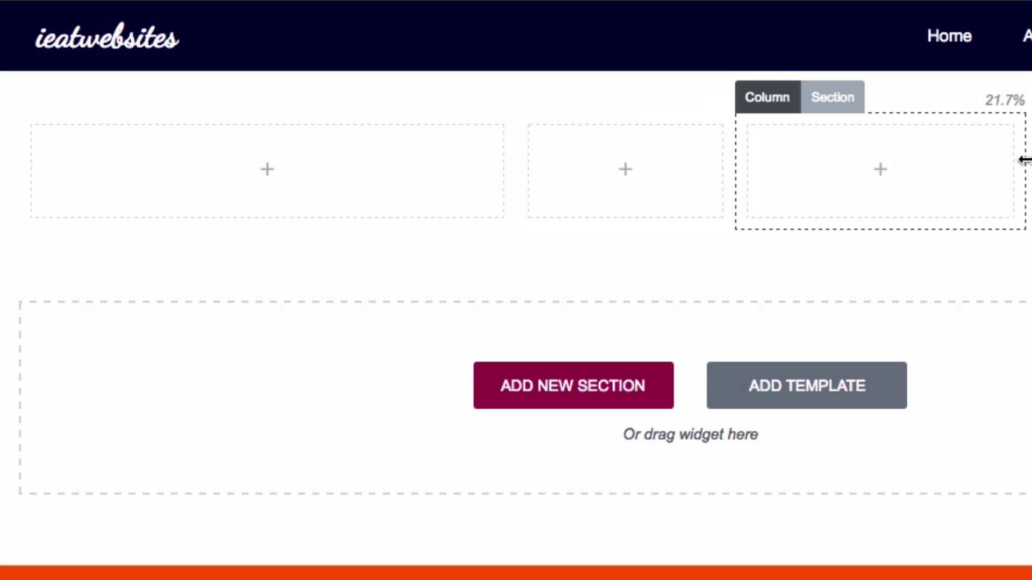
pyautogui.moveTo(1021, 164); pyautogui.dragTo(855, 172)
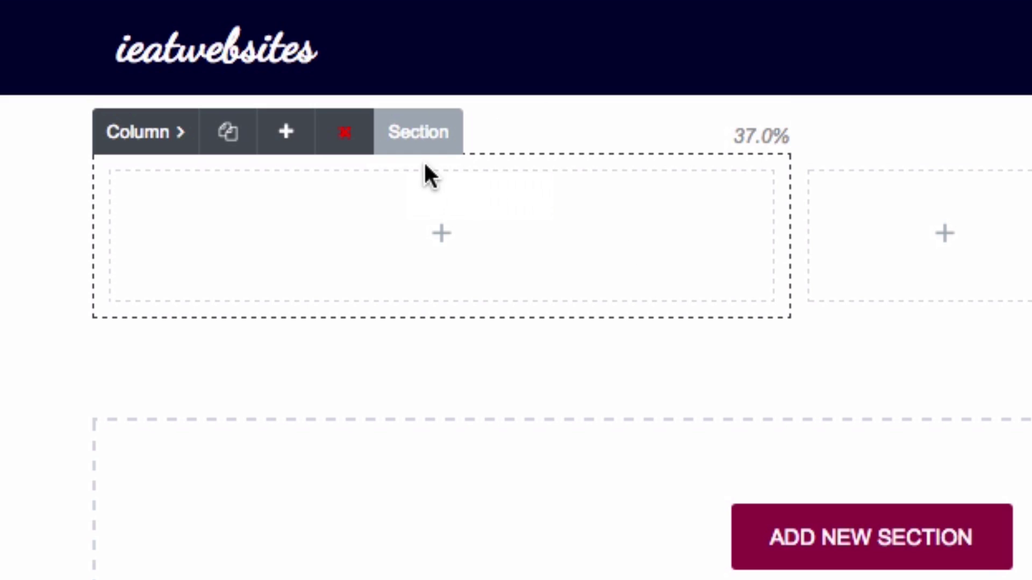
# - Delete the multi-column section from the page
pyautogui.click(414, 134)
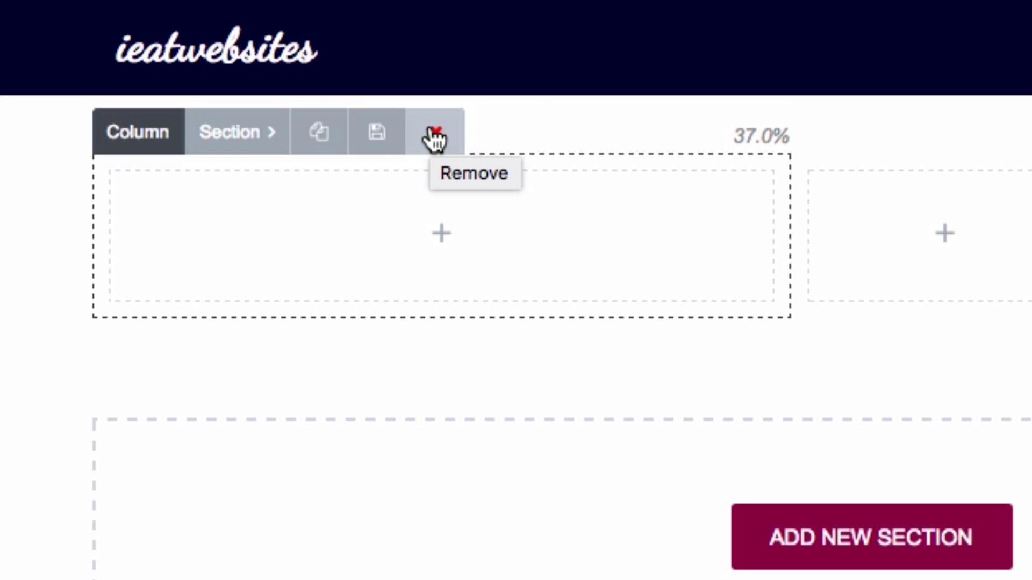
pyautogui.click(436, 139)
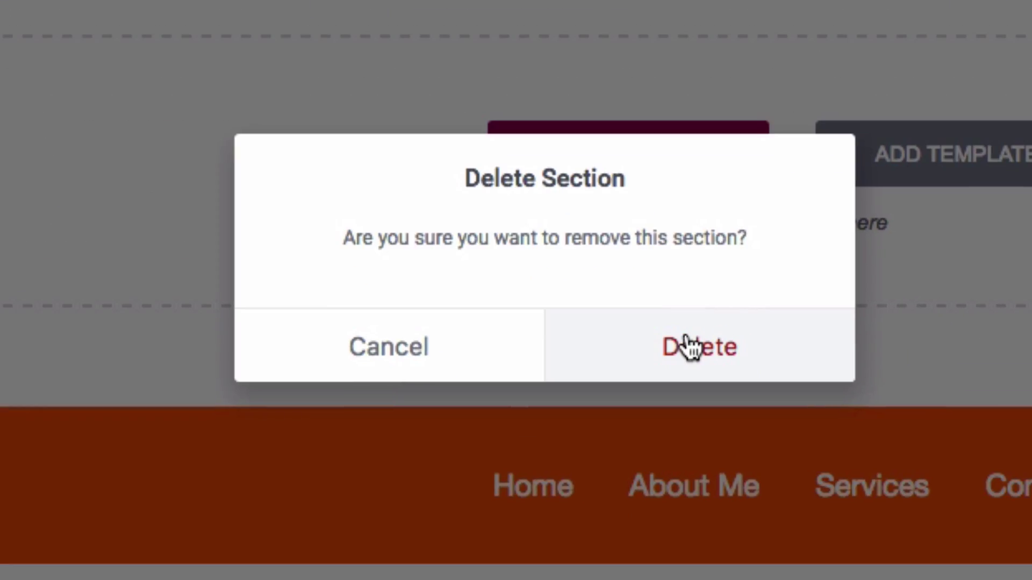
pyautogui.click(687, 348)
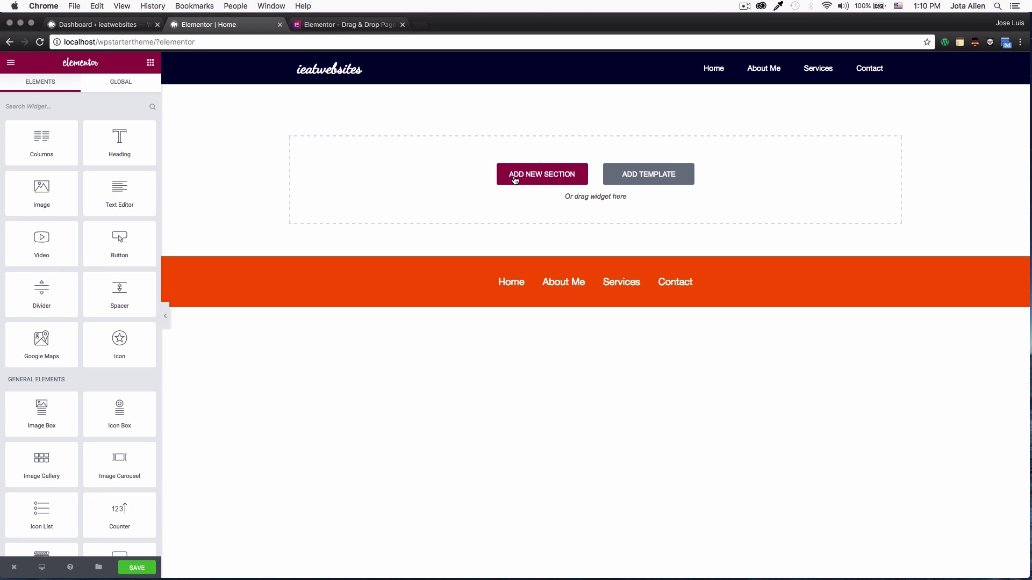
# - Add a new section with the single-column structure
pyautogui.click(517, 179)
pyautogui.click(453, 203)
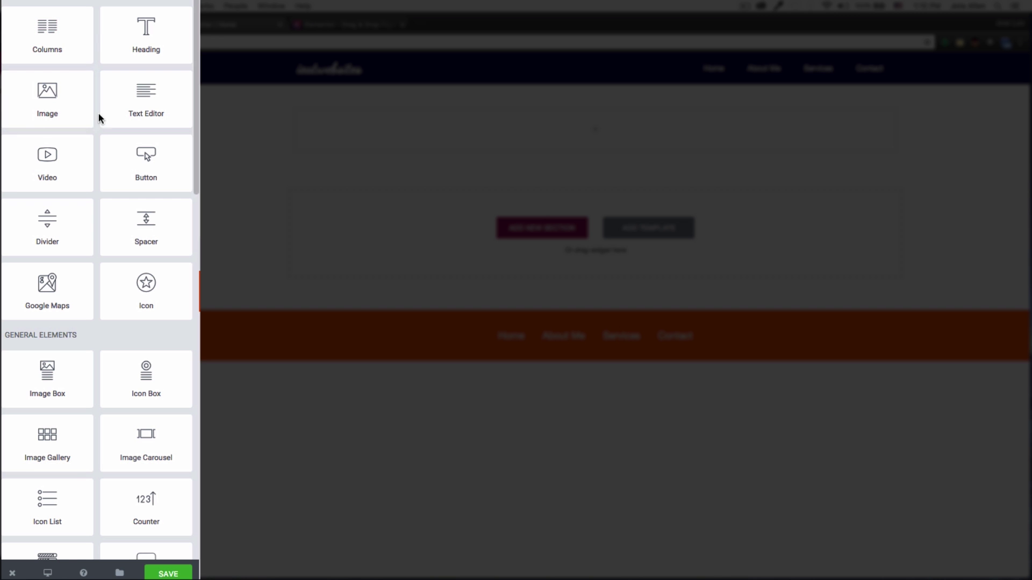
# - Look through the available basic and general widgets, and read the description of the Global Widget feature
pyautogui.moveTo(195, 2); pyautogui.dragTo(155, 131)
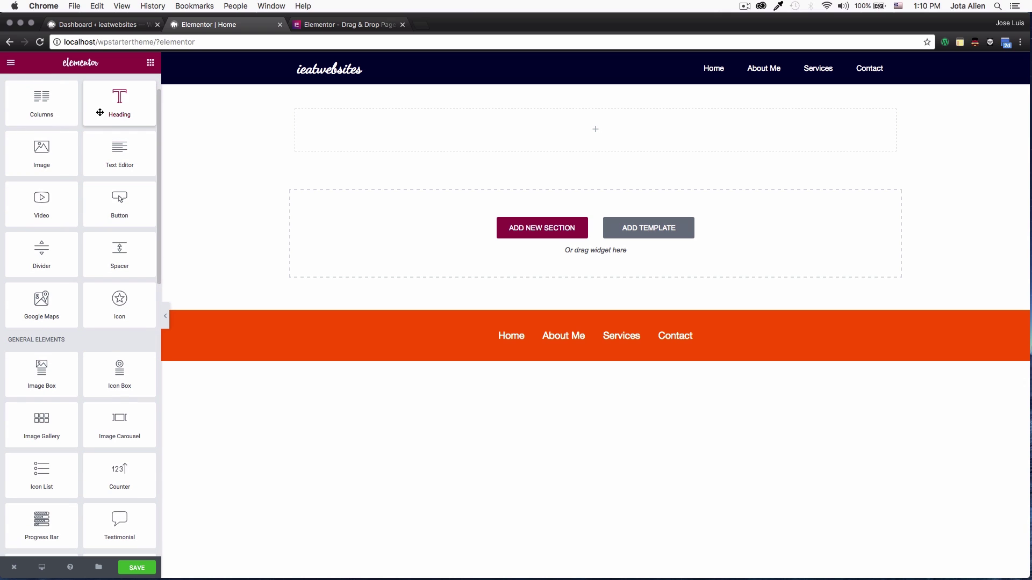
pyautogui.scroll(-1, 157, 129)
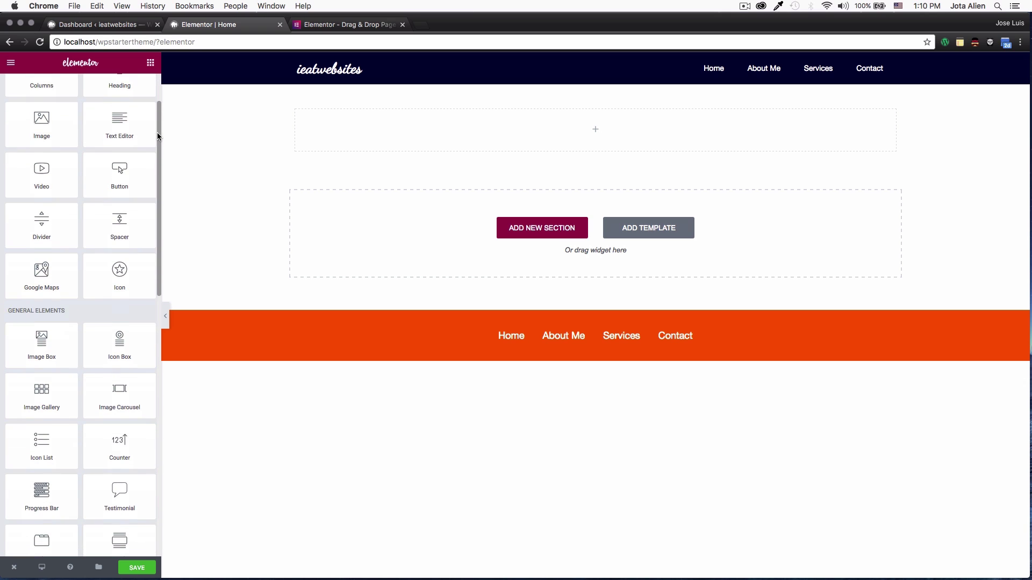
pyautogui.scroll(-1, 158, 162)
pyautogui.moveTo(158, 166); pyautogui.dragTo(123, 87)
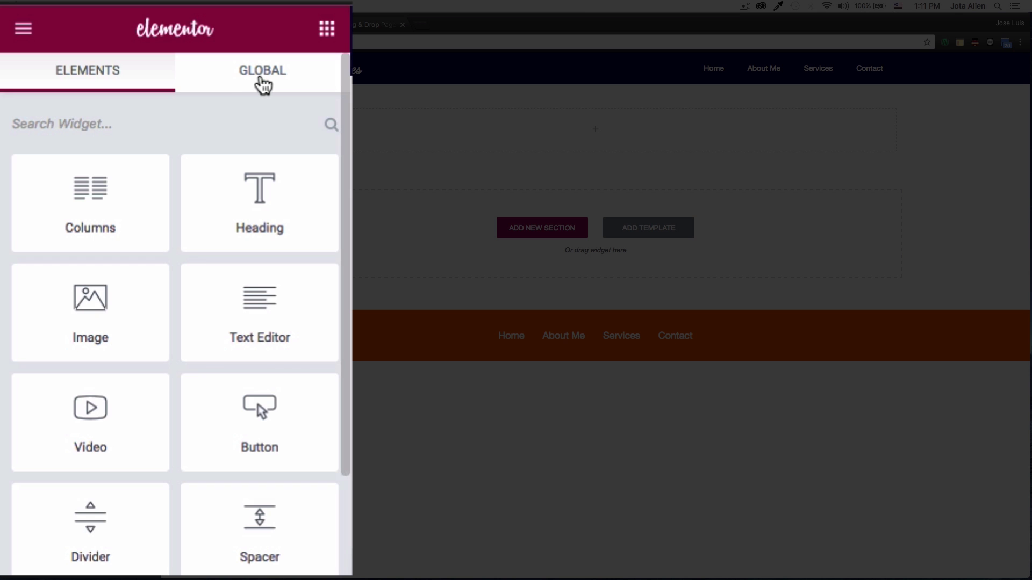
pyautogui.click(122, 88)
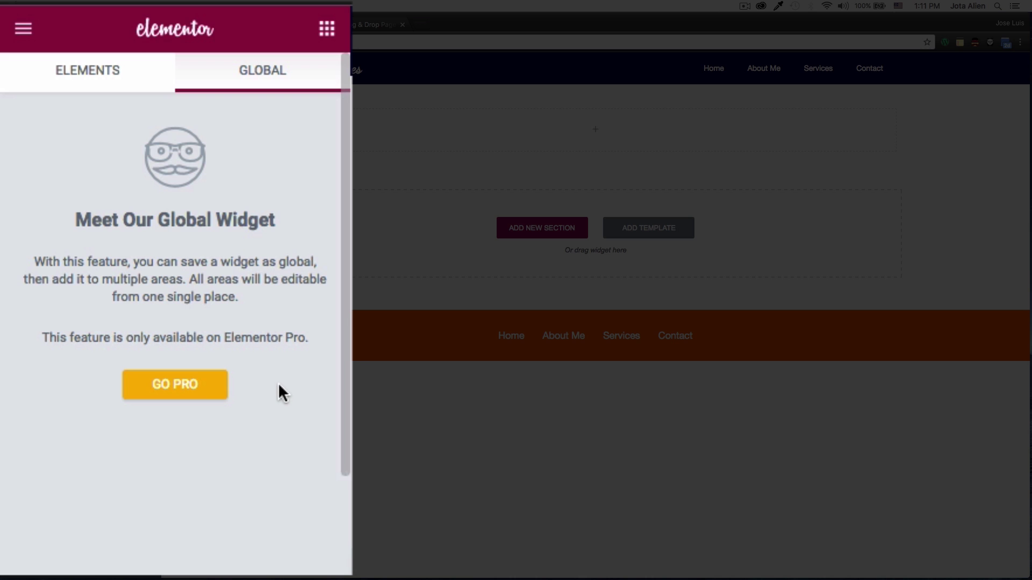
pyautogui.moveTo(75, 215); pyautogui.dragTo(276, 220)
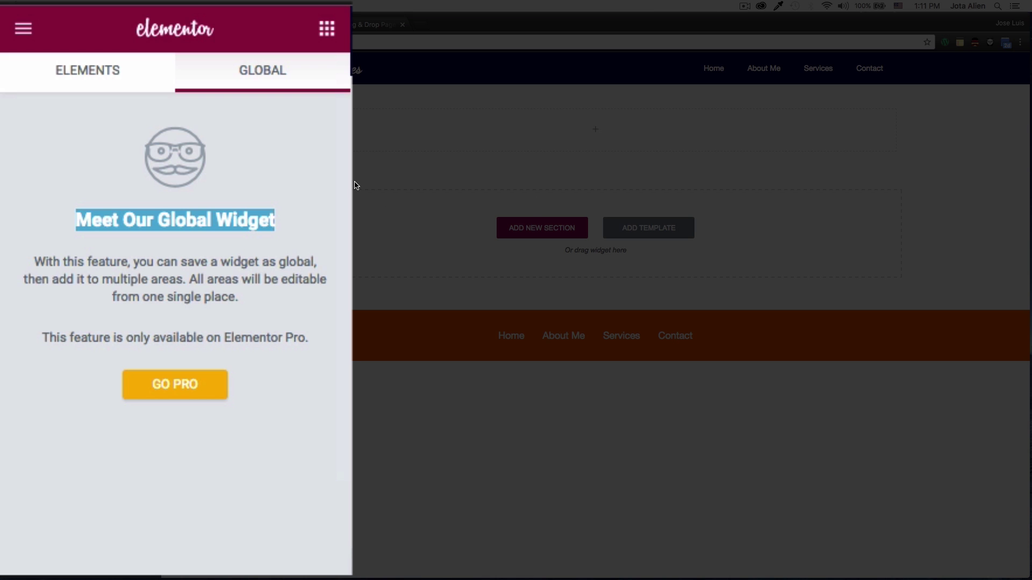
pyautogui.click(253, 304)
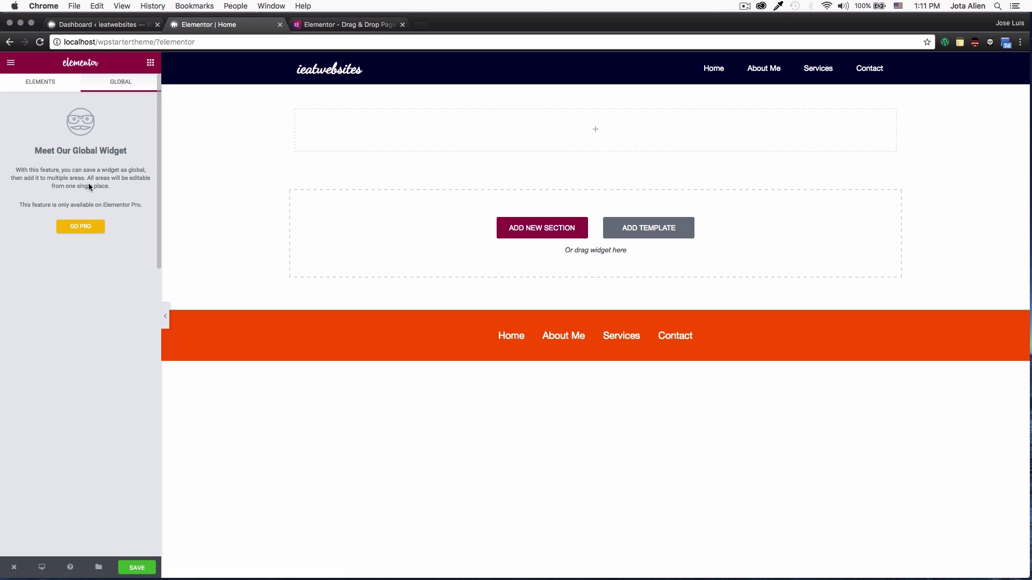
# - Place a Text Editor widget in the empty single-column section and bring up the controls of its column
pyautogui.click(39, 86)
pyautogui.moveTo(158, 84)
pyautogui.mouseDown()
pyautogui.moveTo(158, 104)
pyautogui.moveTo(158, 85)
pyautogui.mouseUp()
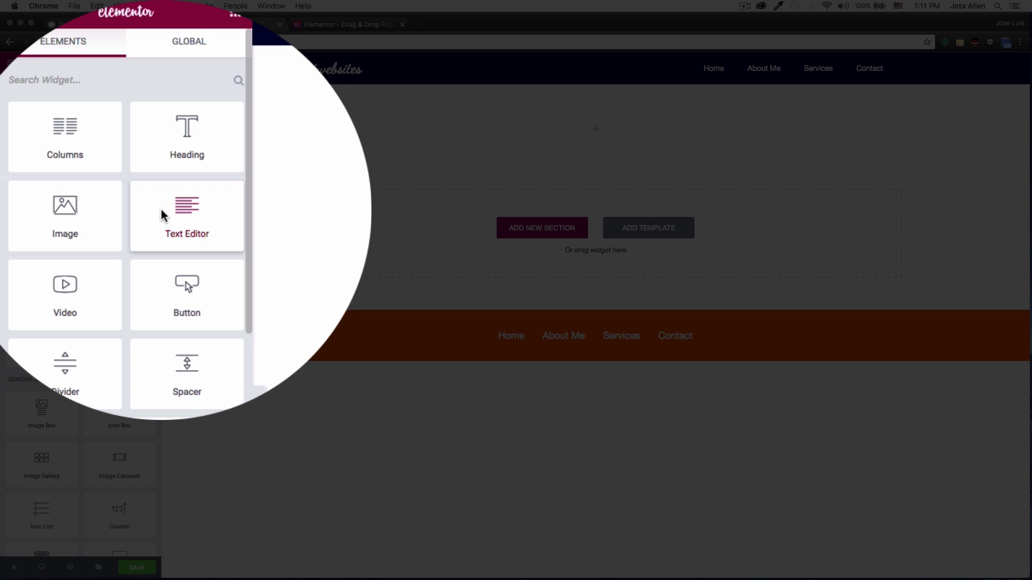
pyautogui.moveTo(103, 193); pyautogui.dragTo(401, 135)
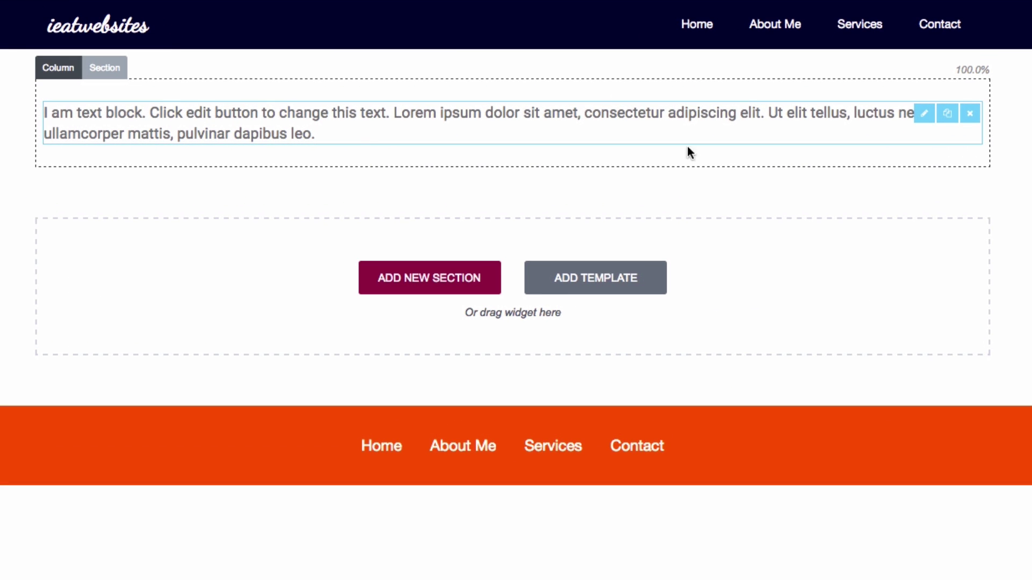
pyautogui.click(68, 69)
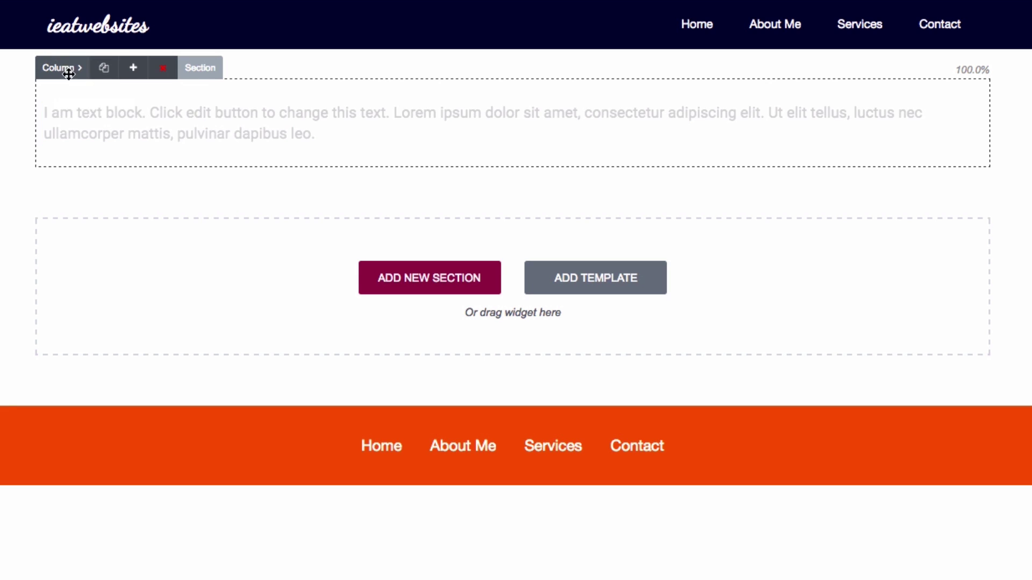
# - Add a second column beside the text column and open the text block's content for editing
pyautogui.click(134, 69)
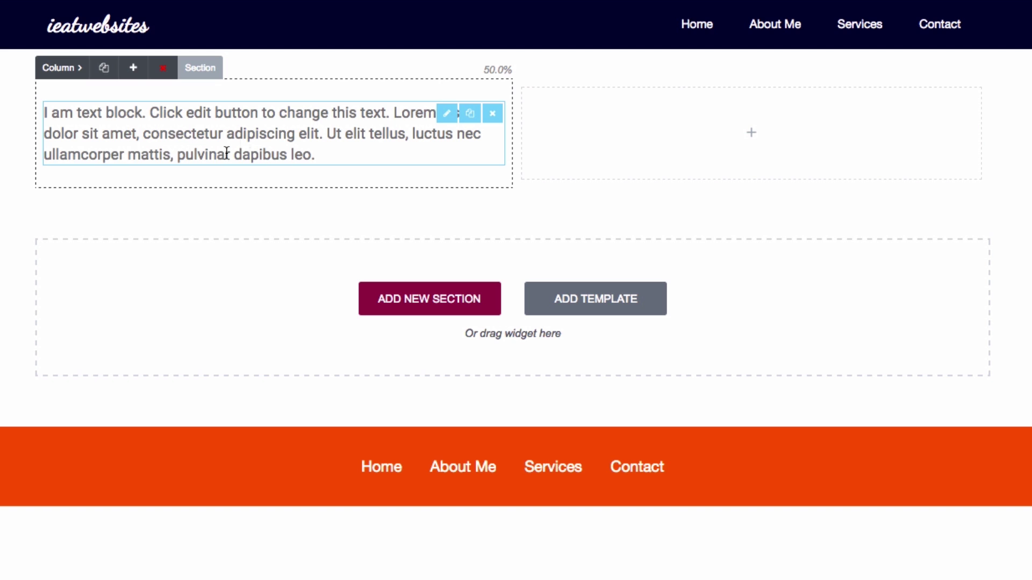
pyautogui.click(172, 160)
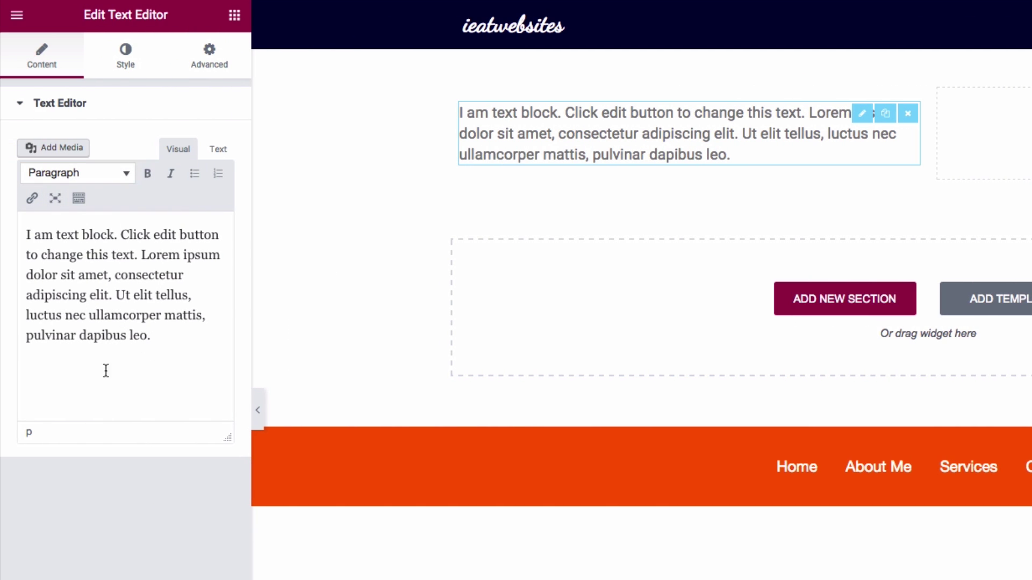
pyautogui.click(164, 334)
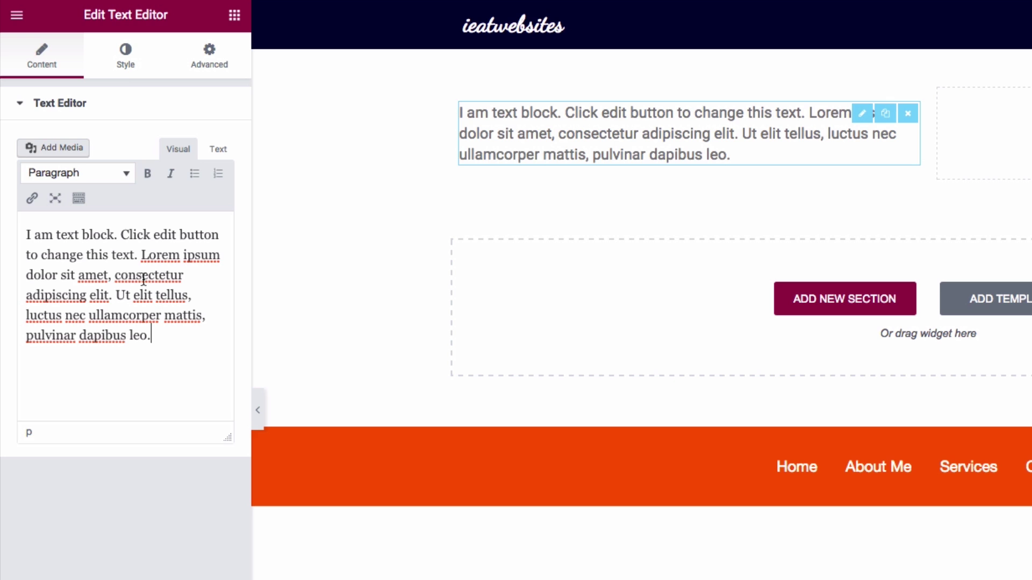
# - Try the centre and right alignments on the text block, then set it to Left
pyautogui.click(126, 77)
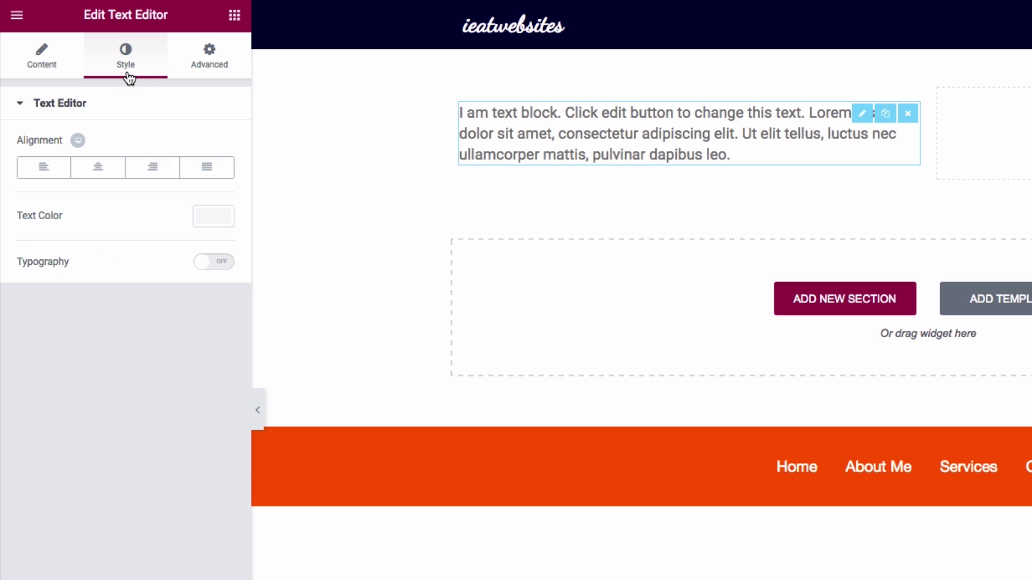
pyautogui.click(96, 168)
pyautogui.click(156, 170)
pyautogui.click(110, 171)
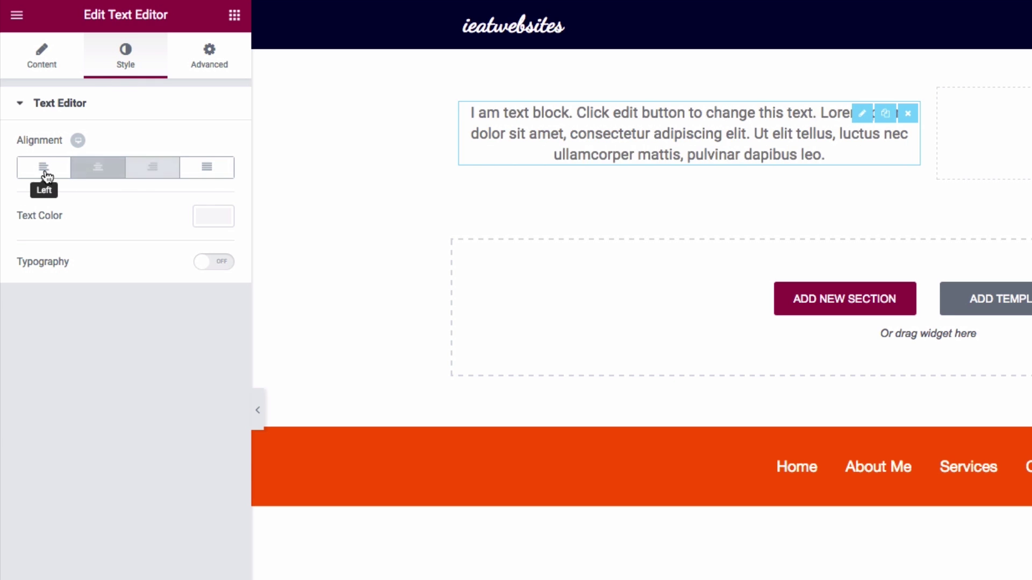
pyautogui.click(43, 169)
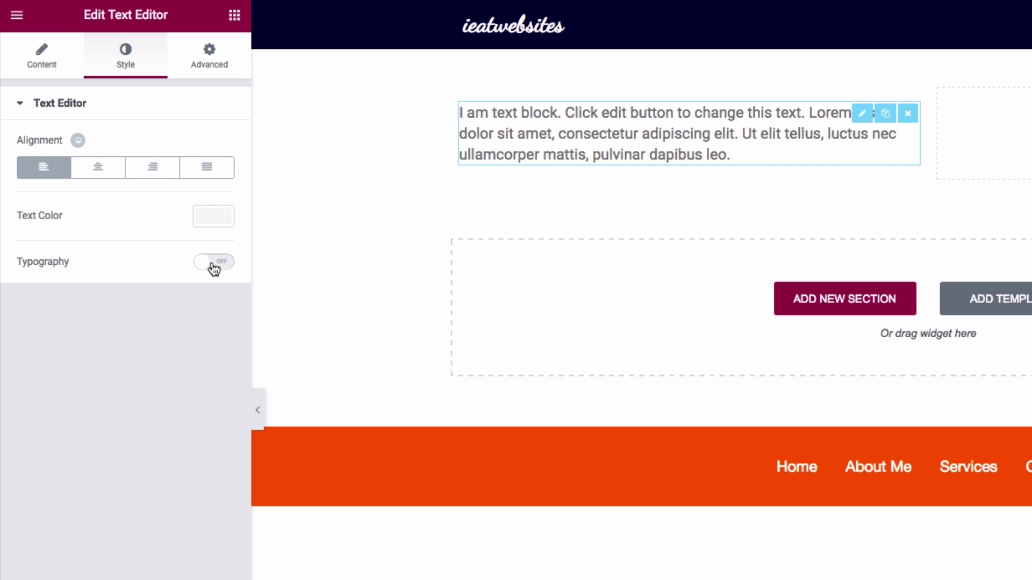
# - Examine the text block's advanced settings, including the description of the Custom CSS feature
pyautogui.click(202, 64)
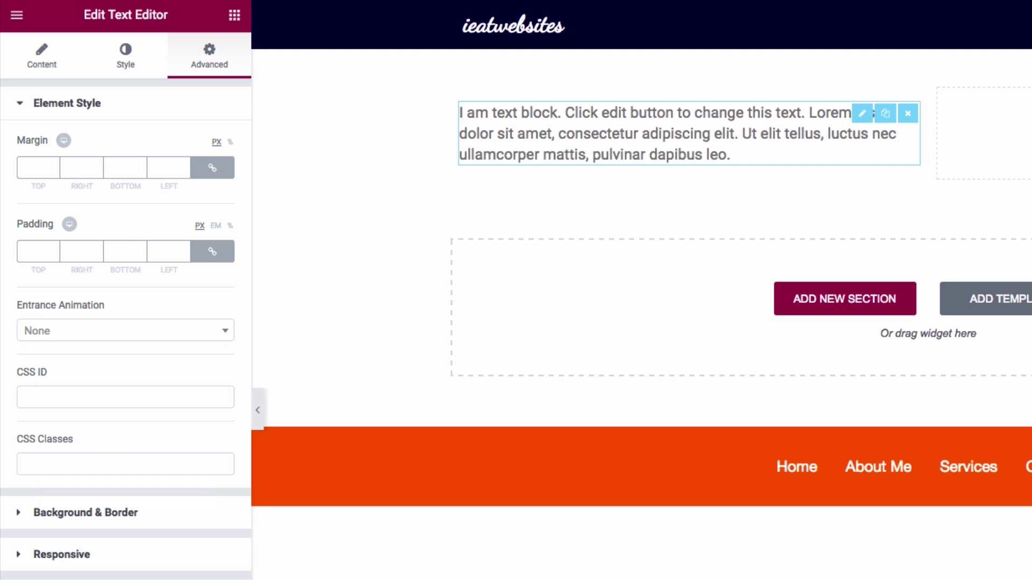
pyautogui.click(86, 579)
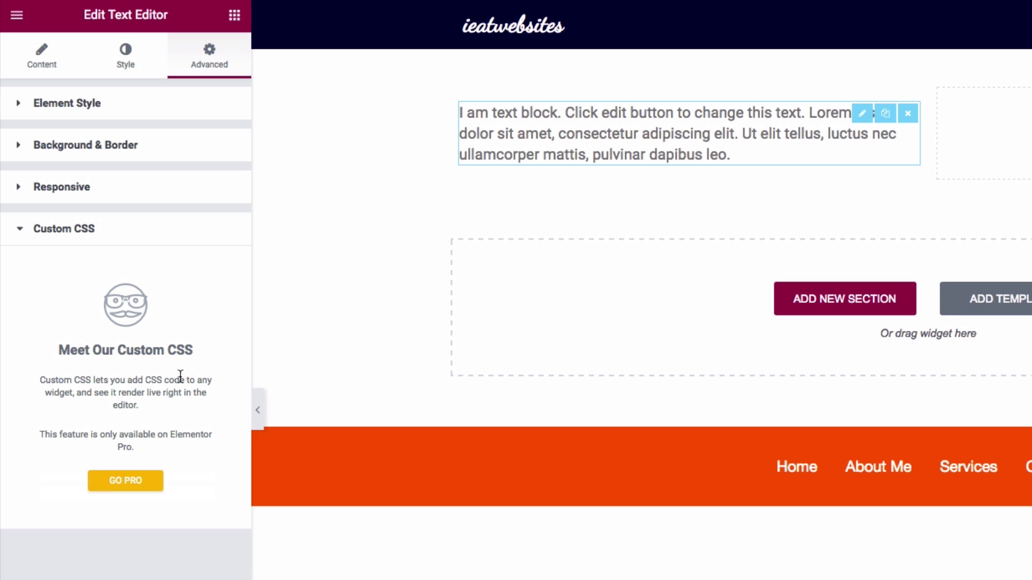
pyautogui.click(40, 238)
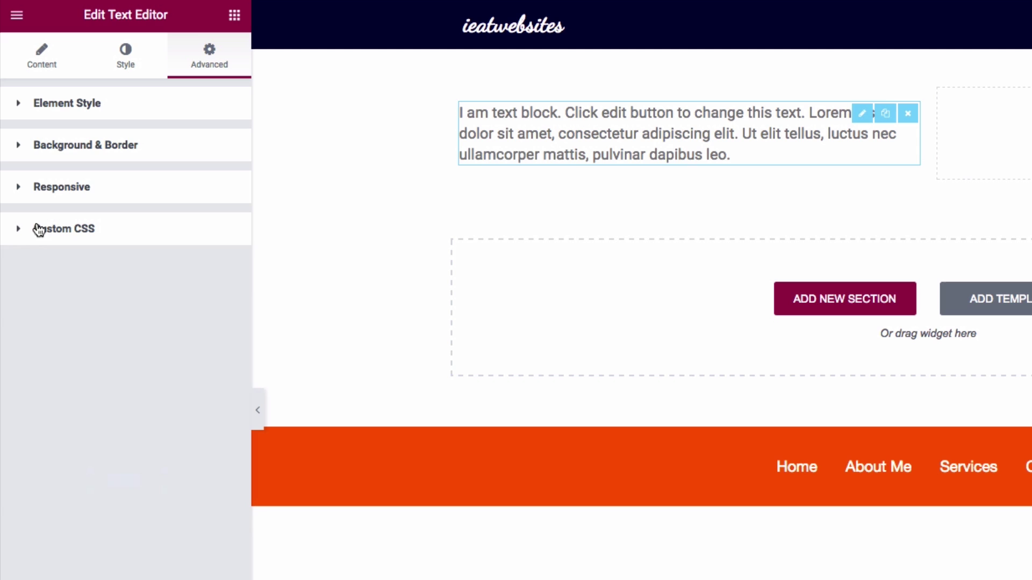
pyautogui.click(39, 230)
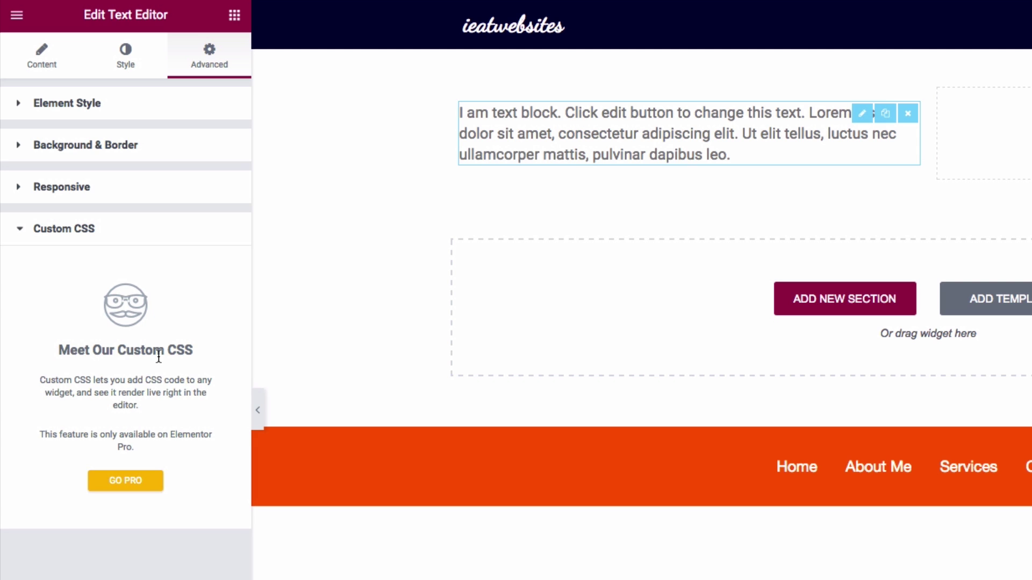
pyautogui.click(34, 235)
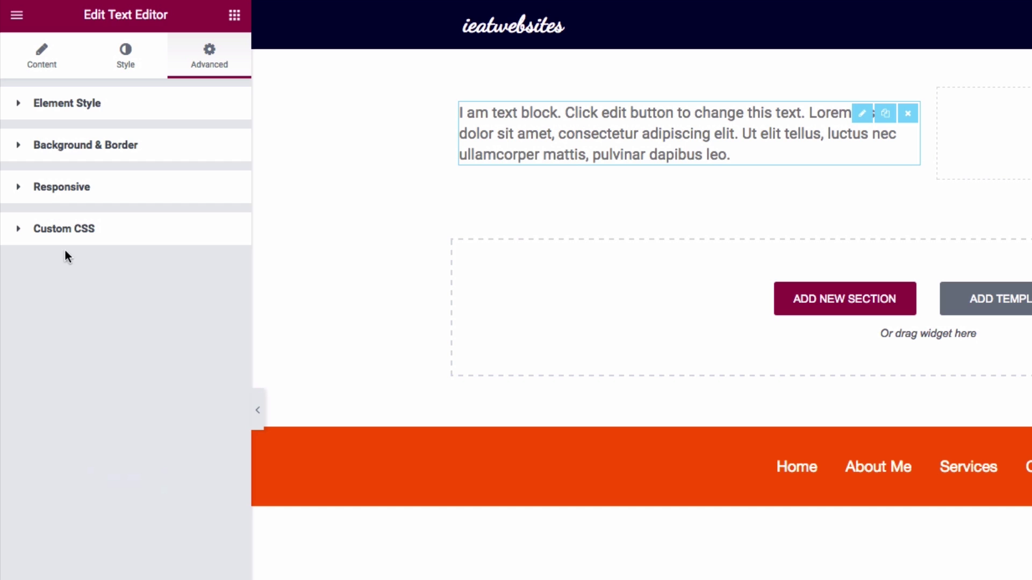
# - Lengthen the text block's paragraph by pasting copies of its placeholder text until it repeats six times
pyautogui.click(124, 73)
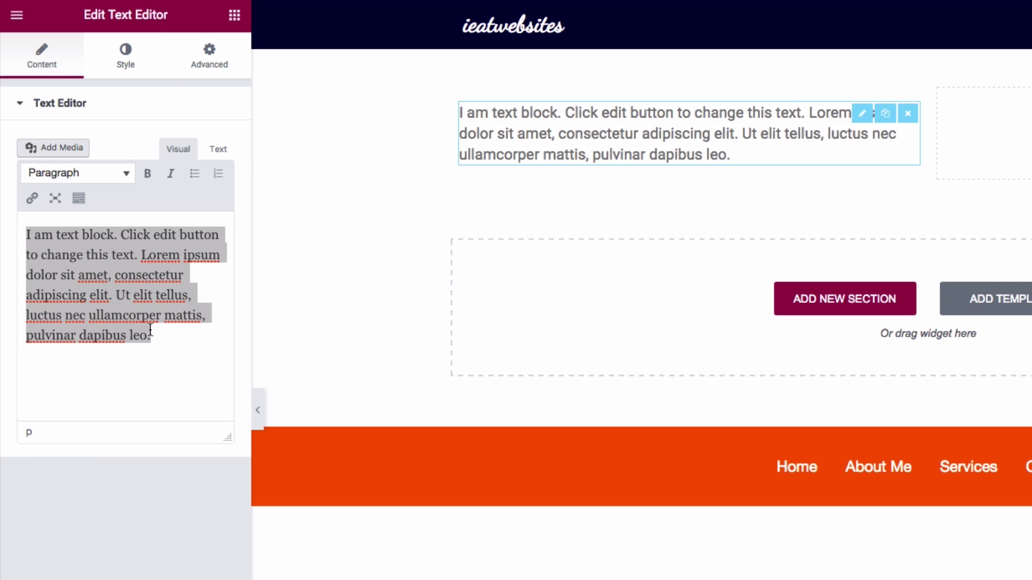
pyautogui.click(161, 341)
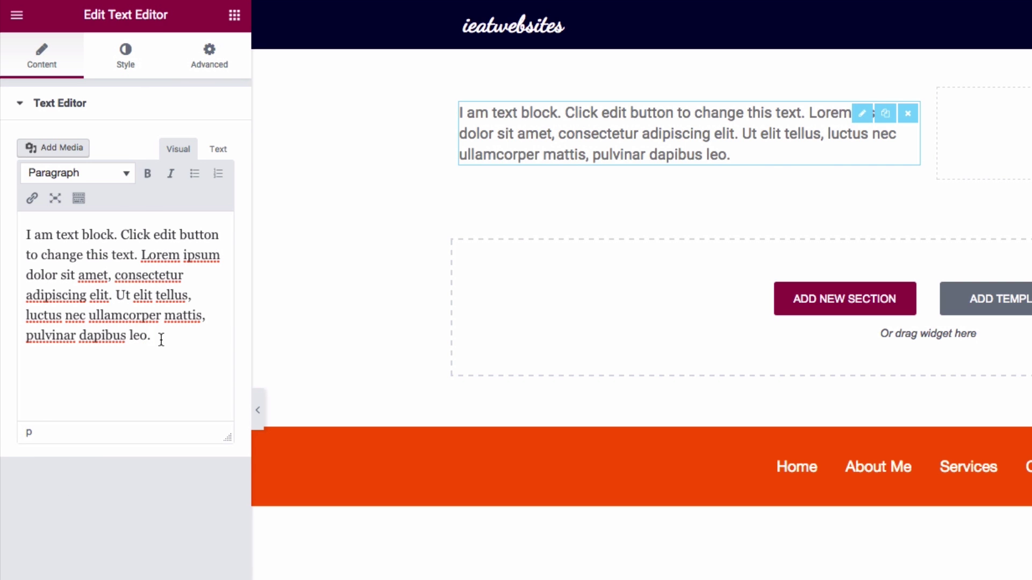
pyautogui.write('I am text block. Click edit button to change this text. Lorem ipsum dolor sit amet, consectetur adipiscing elit. Ut elit tellus, luctus nec ullamcorper mattis, pulvinar dapibus leo.')
pyautogui.write('I am text block. Click edit button to change this text. Lorem ipsum dolor sit amet, consectetur adipiscing elit. Ut elit tellus, luctus nec ullamcorper mattis, pulvinar dapibus leo.')
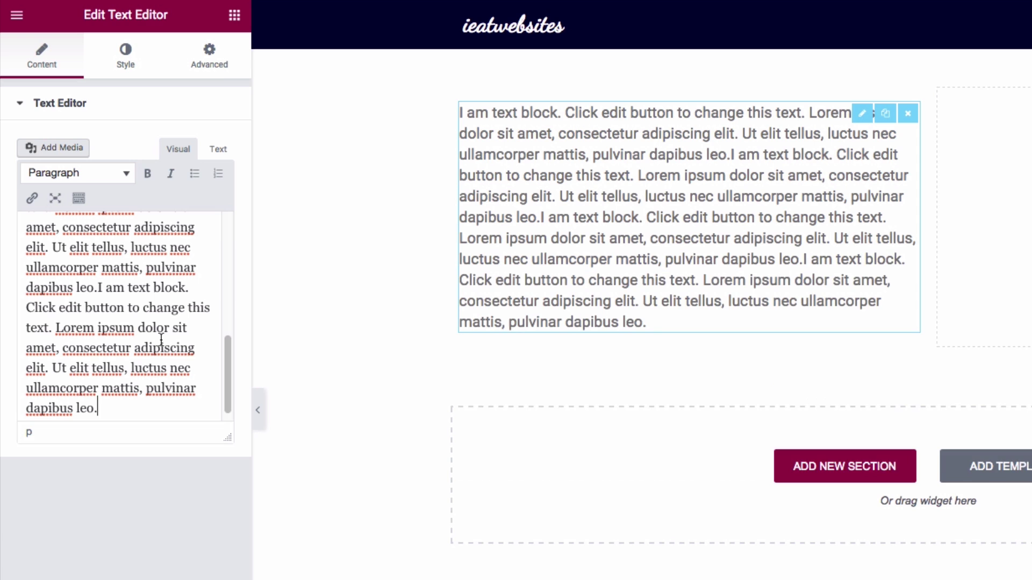
pyautogui.write('I am text block. Click edit button to change this text. Lorem ipsum dolor sit amet, consectetur adipiscing elit. Ut elit tellus, luctus nec ullamcorper mattis, pulvinar dapibus leo.')
pyautogui.write('I am text block. Click edit button to change this text. Lorem ipsum dolor sit amet, consectetur adipiscing elit. Ut elit tellus, luctus nec ullamcorper mattis, pulvinar dapibus leo.')
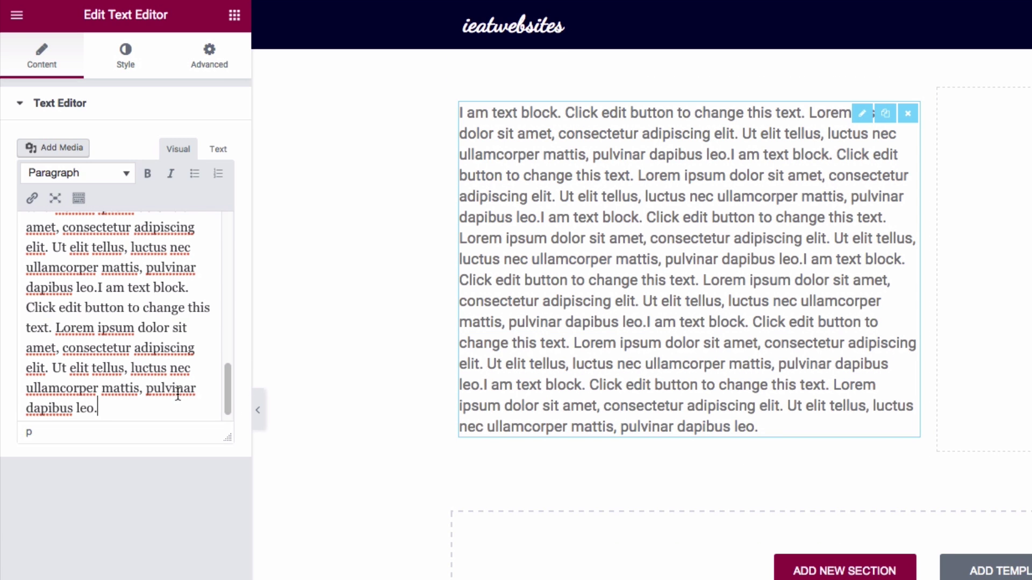
# - Add two separate paragraphs below the long one, each holding one copy of the placeholder text
pyautogui.press('Return')
pyautogui.write('I am text block. Click edit button to change this text. Lorem ipsum dolor sit amet, consectetur adipiscing elit. Ut elit tellus, luctus nec ullamcorper mattis, pulvinar dapibus leo.')
pyautogui.press('Return')
pyautogui.write('I am text block. Click edit button to change this text. Lorem ipsum dolor sit amet, consectetur adipiscing elit. Ut elit tellus, luctus nec ullamcorper mattis, pulvinar dapibus leo.')
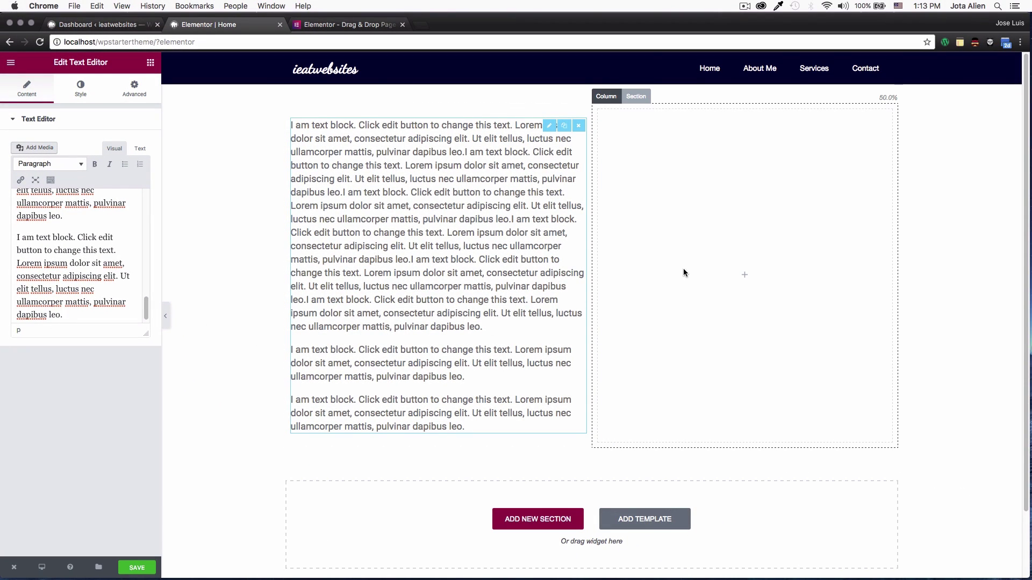
# - Place an Image widget in the empty column and insert the map-with-pin icon from the media library
pyautogui.click(719, 276)
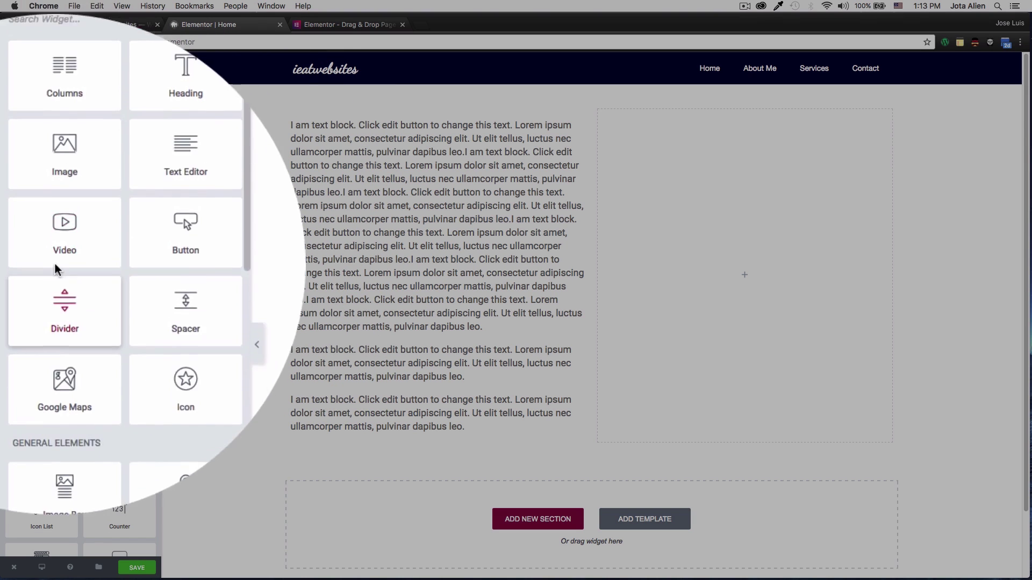
pyautogui.moveTo(49, 194); pyautogui.dragTo(687, 264)
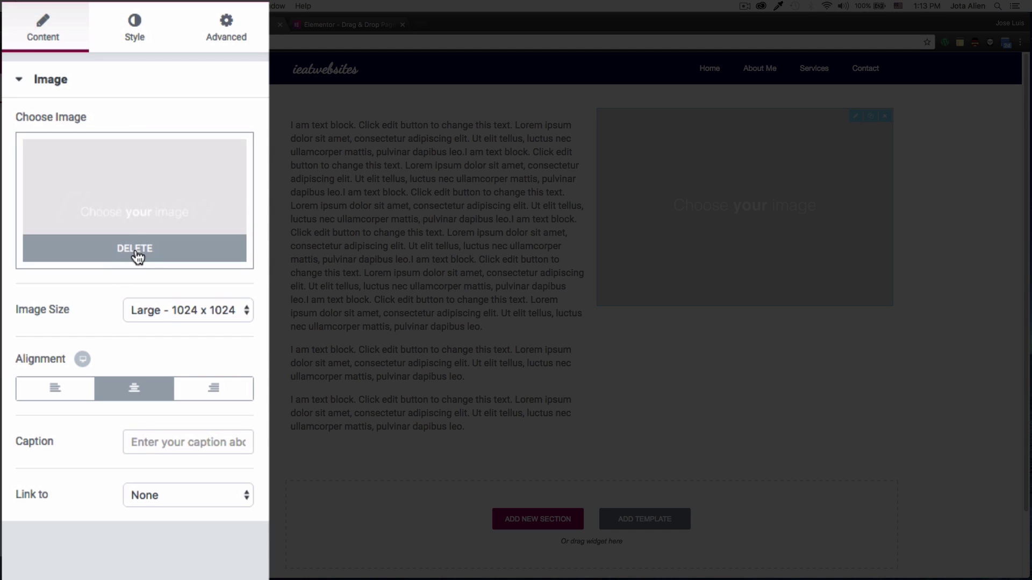
pyautogui.click(137, 257)
pyautogui.click(135, 209)
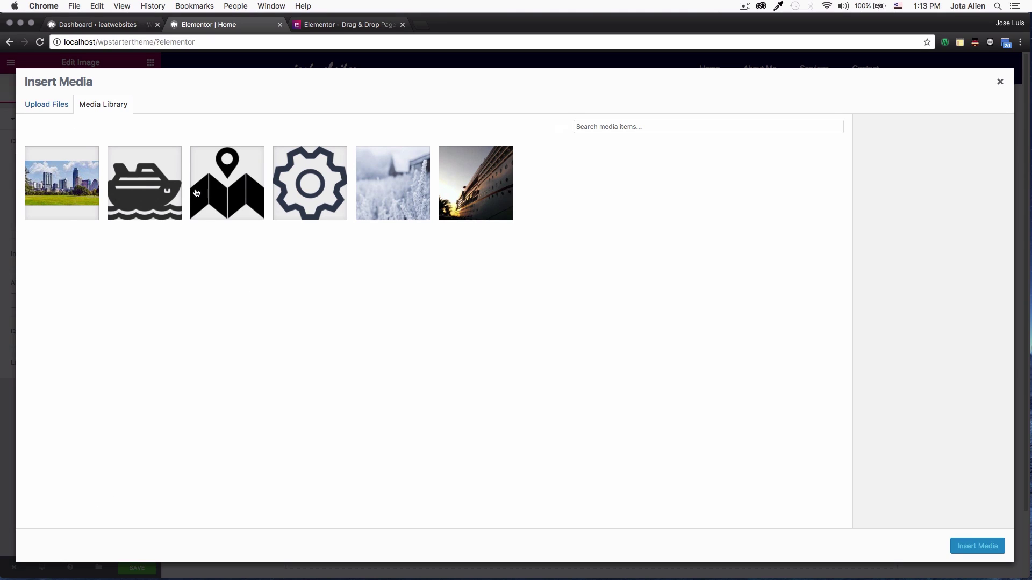
pyautogui.click(210, 193)
pyautogui.click(977, 546)
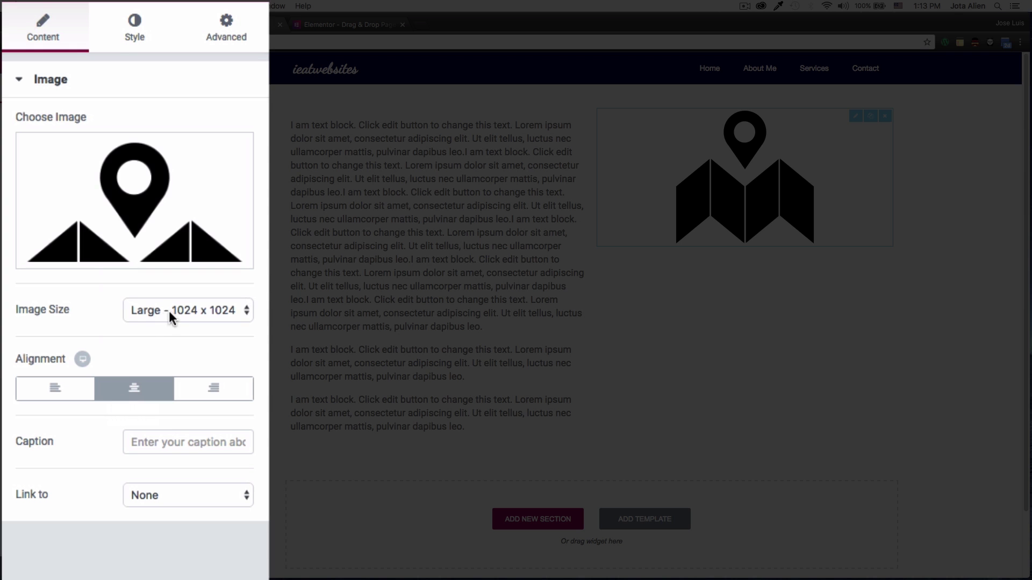
# - Try other sizes for the map icon image and set its size to Thumbnail - 150 x 150
pyautogui.click(169, 310)
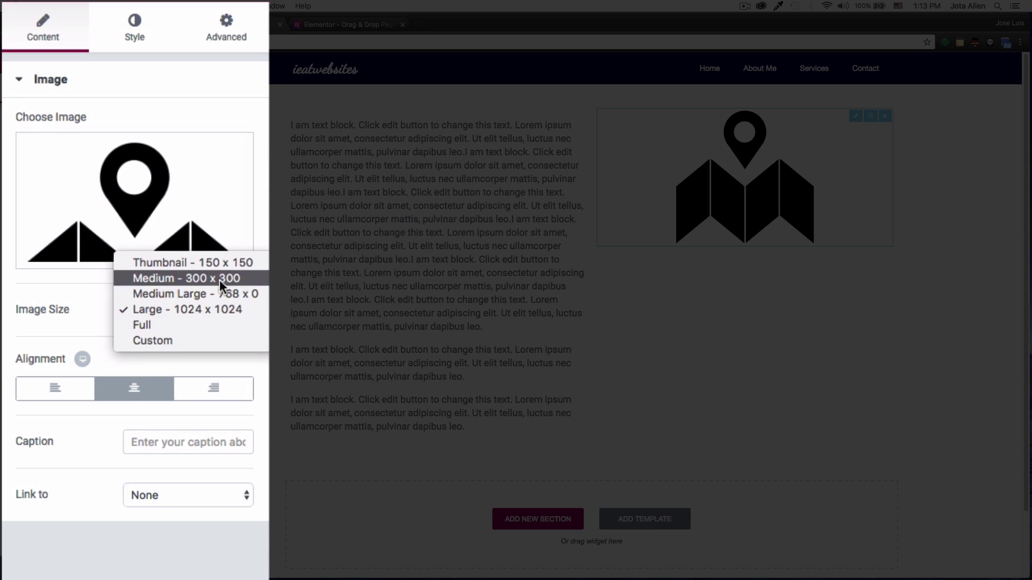
pyautogui.click(193, 276)
pyautogui.click(243, 305)
pyautogui.click(245, 295)
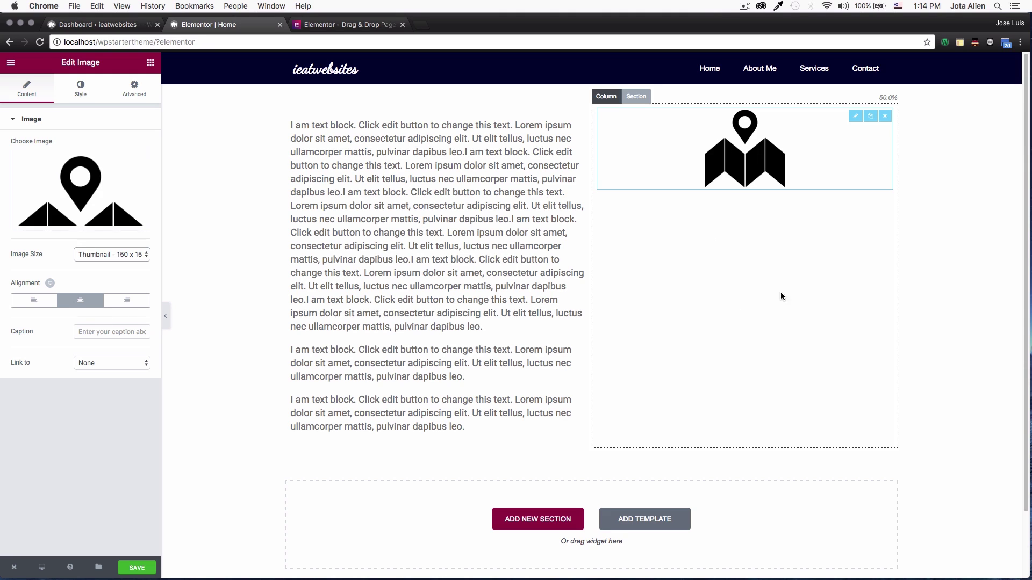
# - Copy a passage starting at "Lorem ipsum dolor sit amet" within the text block and paste it at the end as two new paragraphs
pyautogui.click(542, 290)
pyautogui.scroll(-10, 102, 294)
pyautogui.scroll(10, 82, 316)
pyautogui.moveTo(84, 315); pyautogui.dragTo(17, 220)
pyautogui.press('super+c')
pyautogui.scroll(-10, 131, 315)
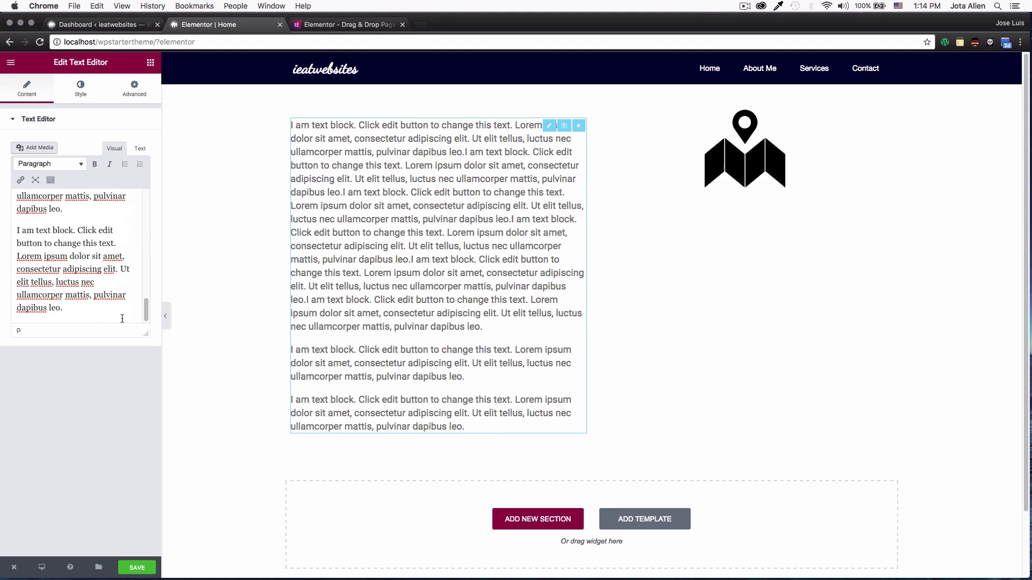
pyautogui.click(125, 309)
pyautogui.press('Return')
pyautogui.press('super+v')
pyautogui.press('Return')
pyautogui.press('super+v')
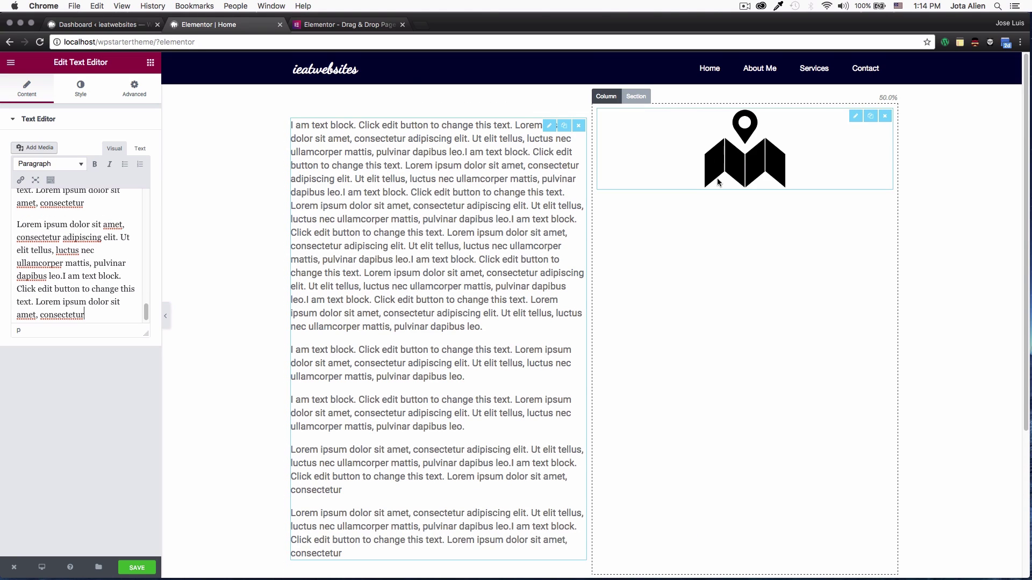
# - Set the two-column section's content position to Middle, leaving its height at Default
pyautogui.scroll(-1, 739, 158)
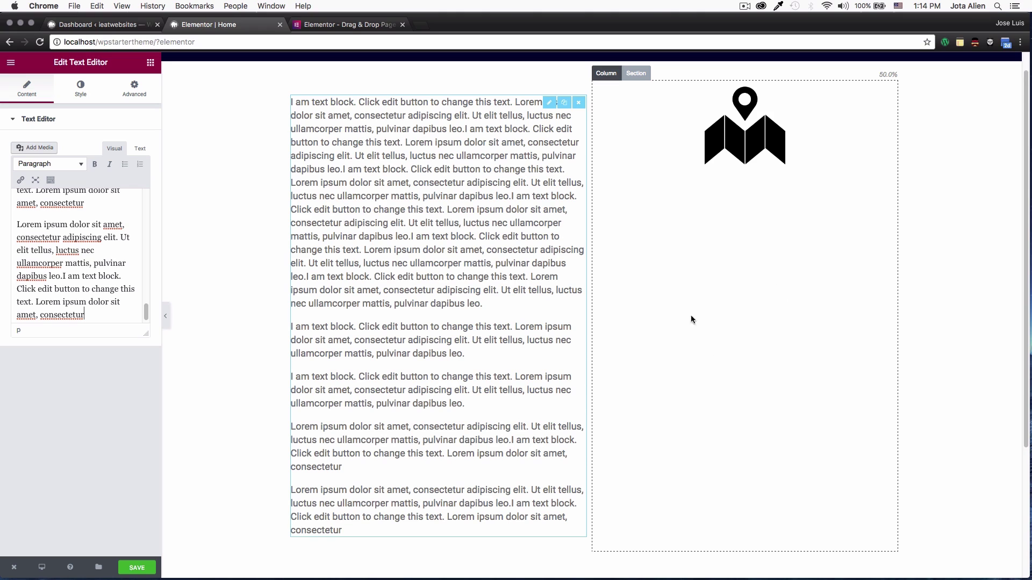
pyautogui.scroll(1, 688, 274)
pyautogui.click(647, 111)
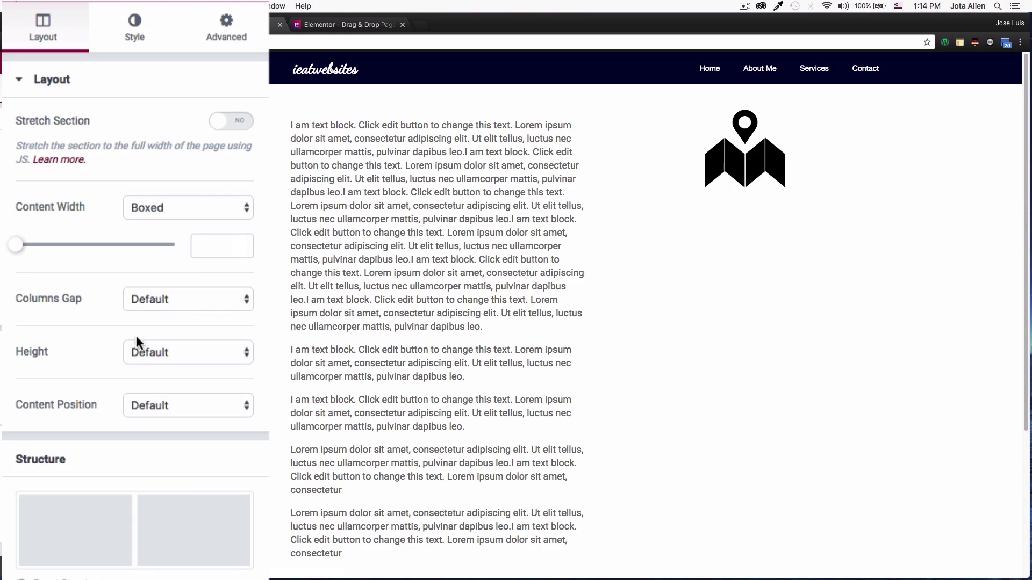
pyautogui.click(141, 355)
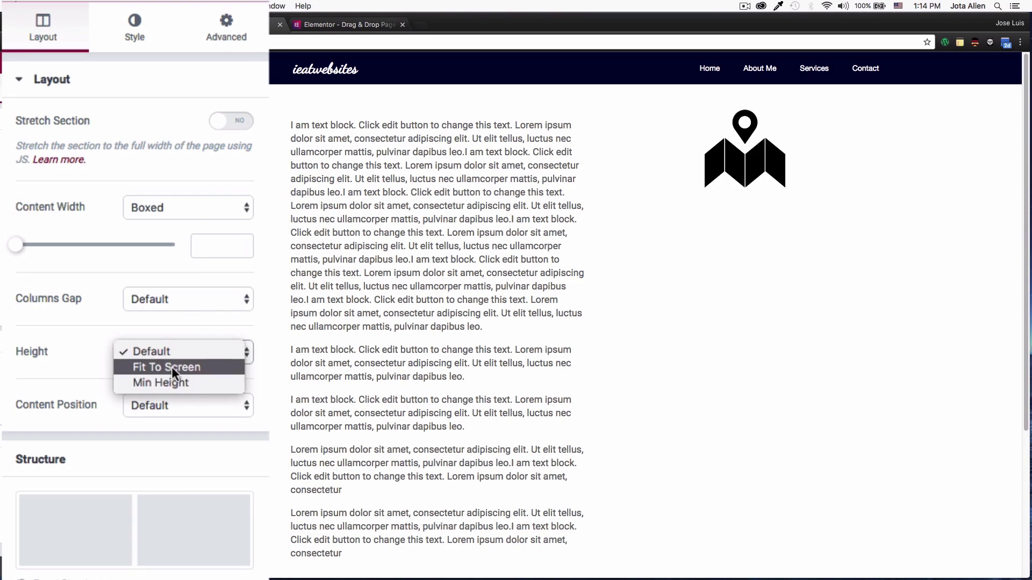
pyautogui.click(82, 382)
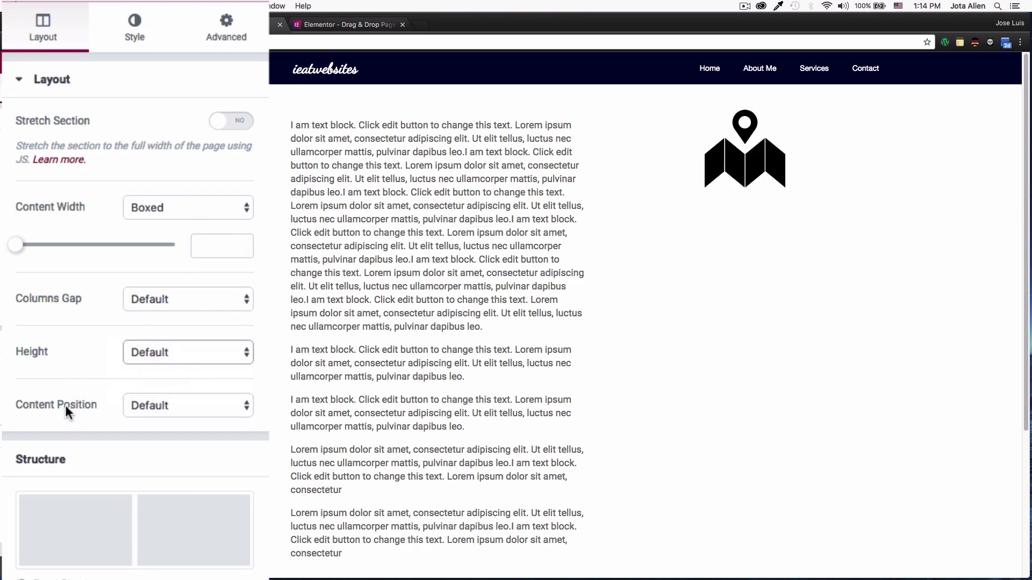
pyautogui.click(138, 409)
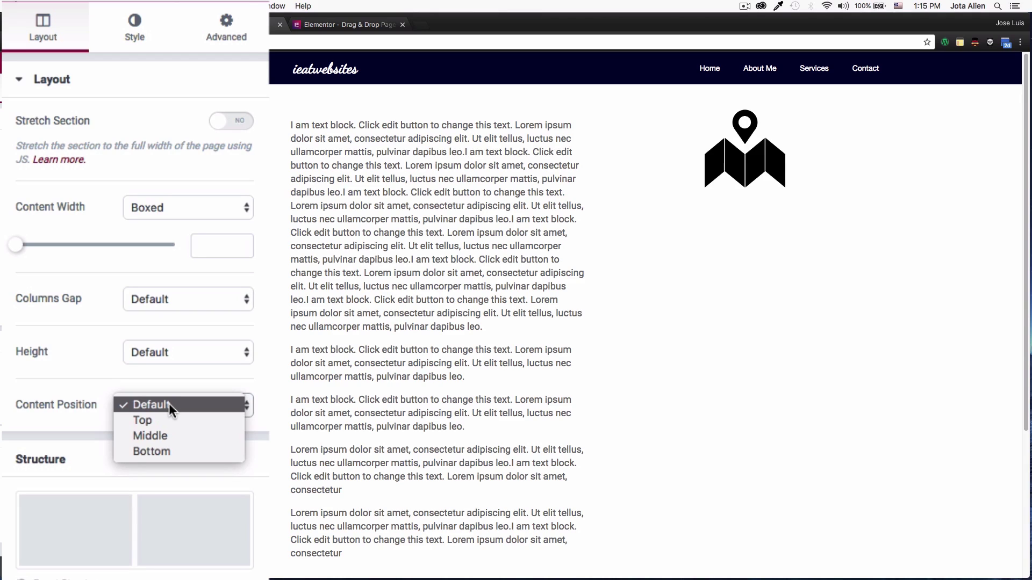
pyautogui.click(166, 436)
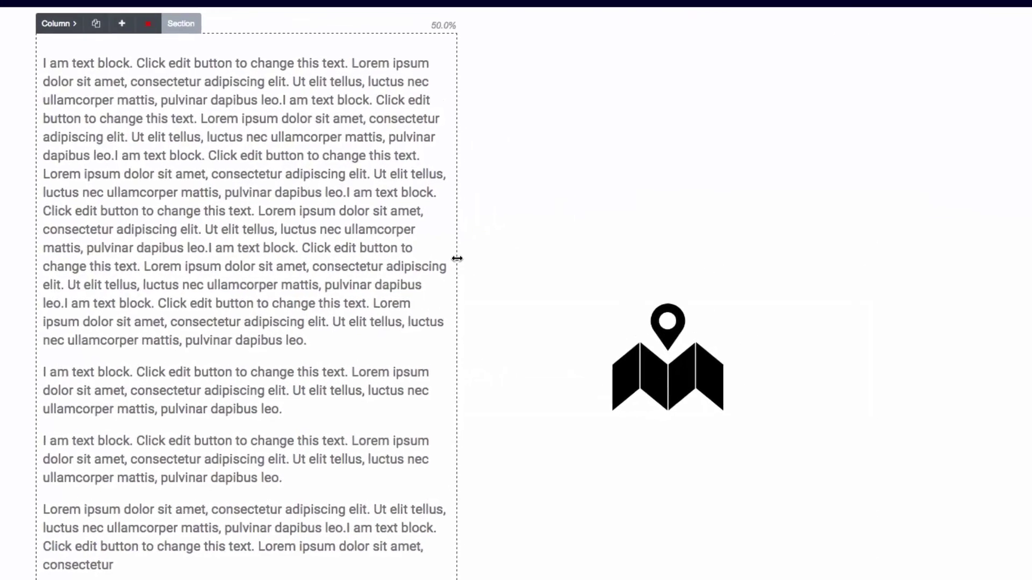
# - Try narrowing the text column so that the image column takes about 76.1% of the section
pyautogui.moveTo(456, 259); pyautogui.dragTo(236, 267)
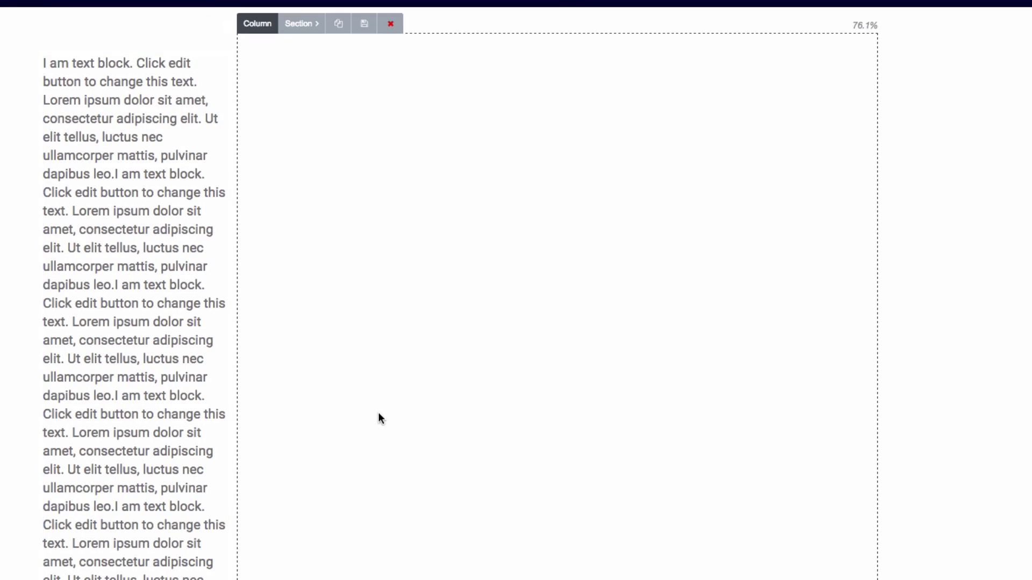
pyautogui.scroll(-10, 379, 411)
pyautogui.scroll(-5, 293, 401)
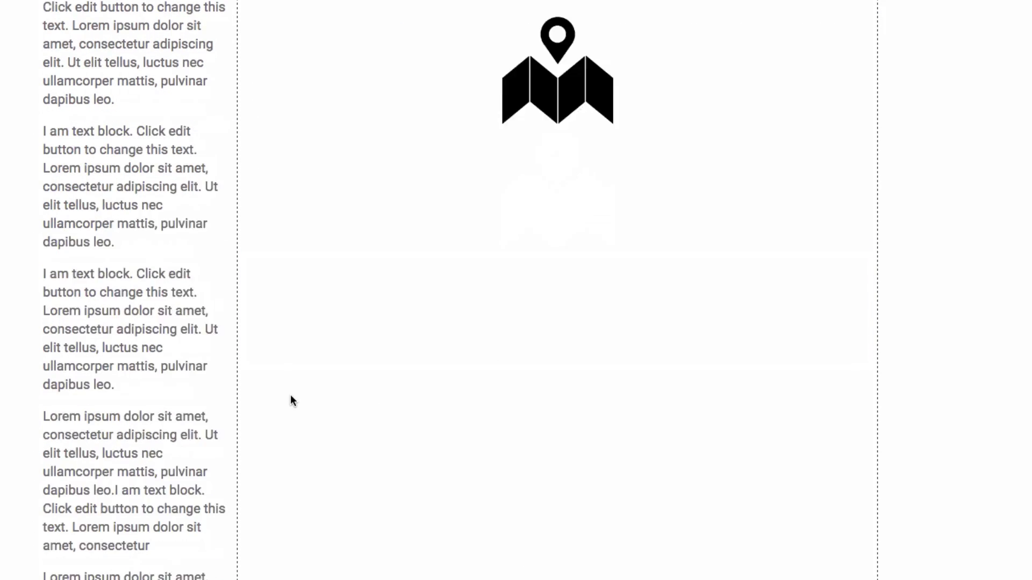
pyautogui.scroll(2, 295, 378)
# - Widen the text column to roughly three quarters of the section, leaving the rest to the map icon
pyautogui.moveTo(240, 252); pyautogui.dragTo(757, 225)
pyautogui.scroll(10, 376, 256)
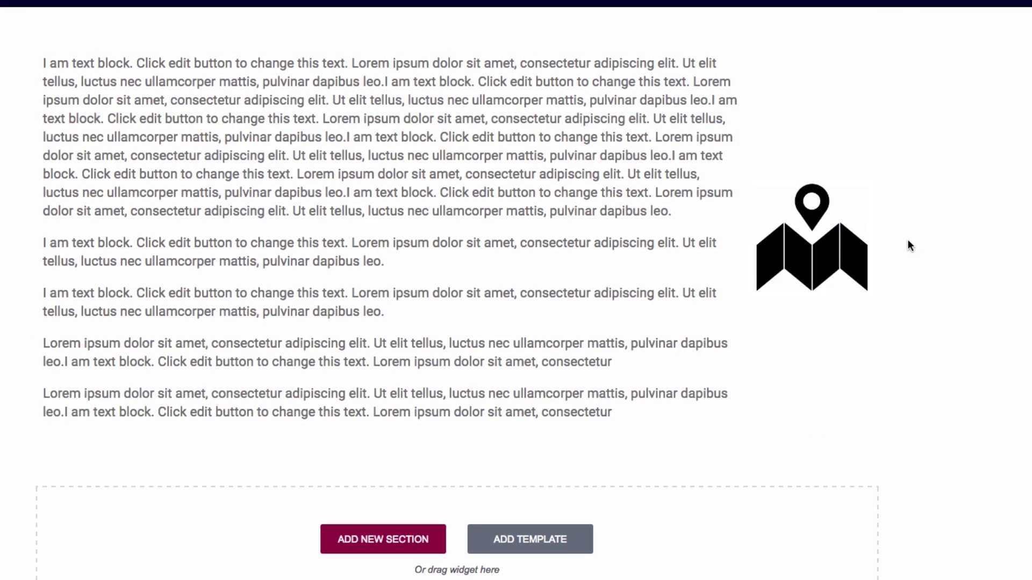
pyautogui.moveTo(749, 150); pyautogui.dragTo(645, 152)
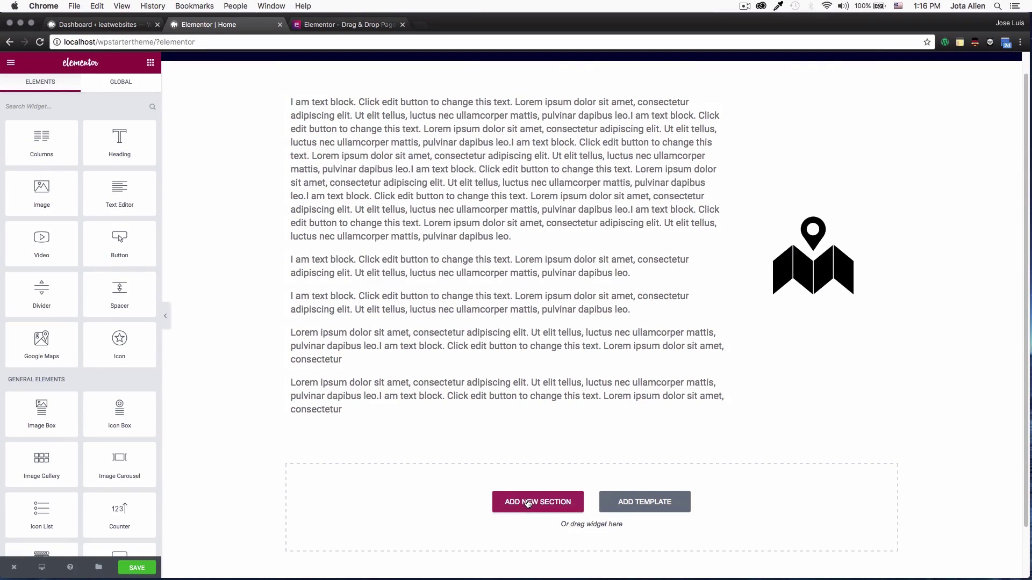
# - Add a new single-column section below the text and map icon section, and place a Heading widget in it
pyautogui.click(528, 502)
pyautogui.scroll(-3, 526, 464)
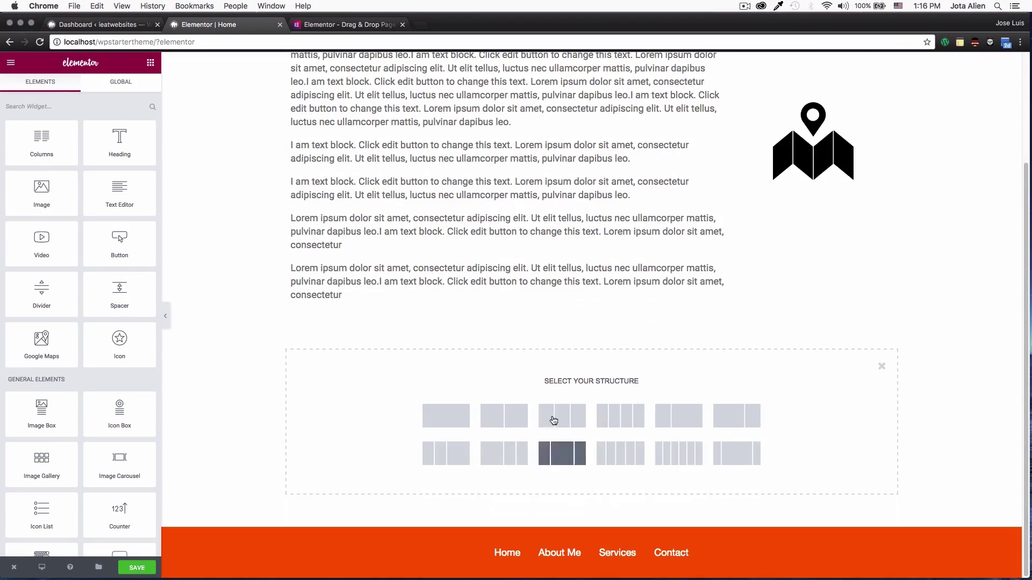
pyautogui.click(445, 419)
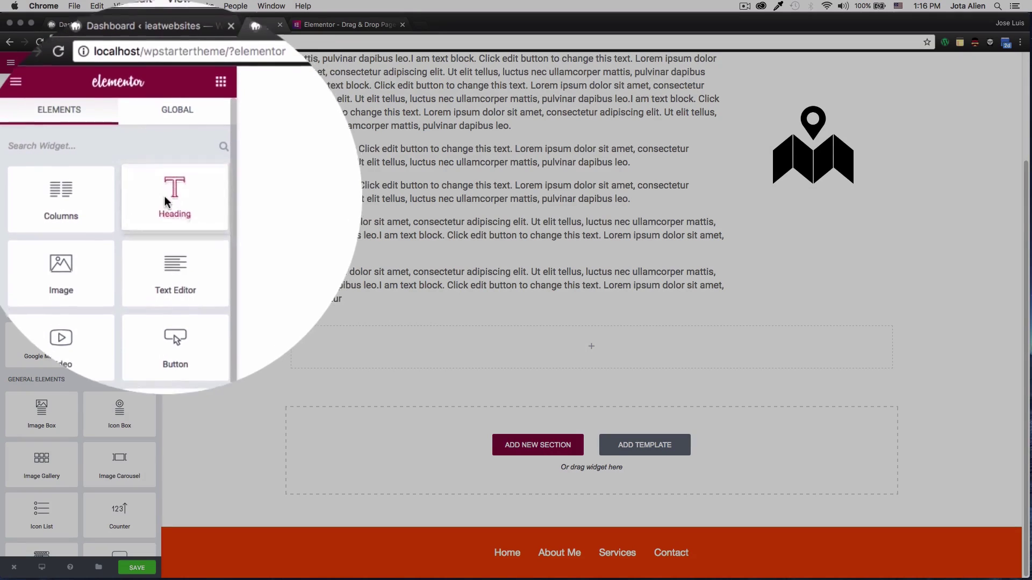
pyautogui.moveTo(165, 202); pyautogui.dragTo(482, 356)
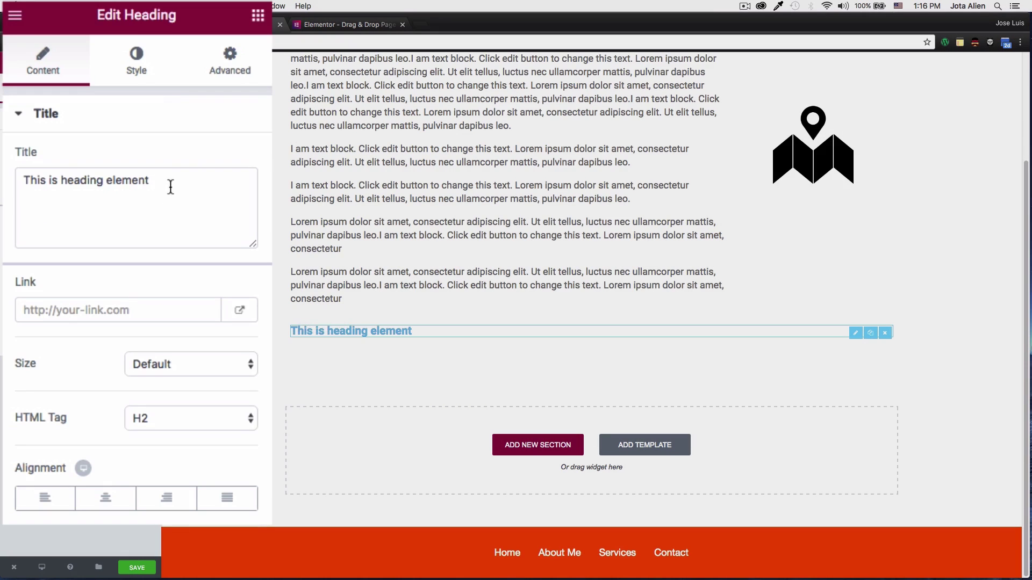
# - Set the heading's size to XXL, leaving its HTML tag at H2
pyautogui.click(100, 162)
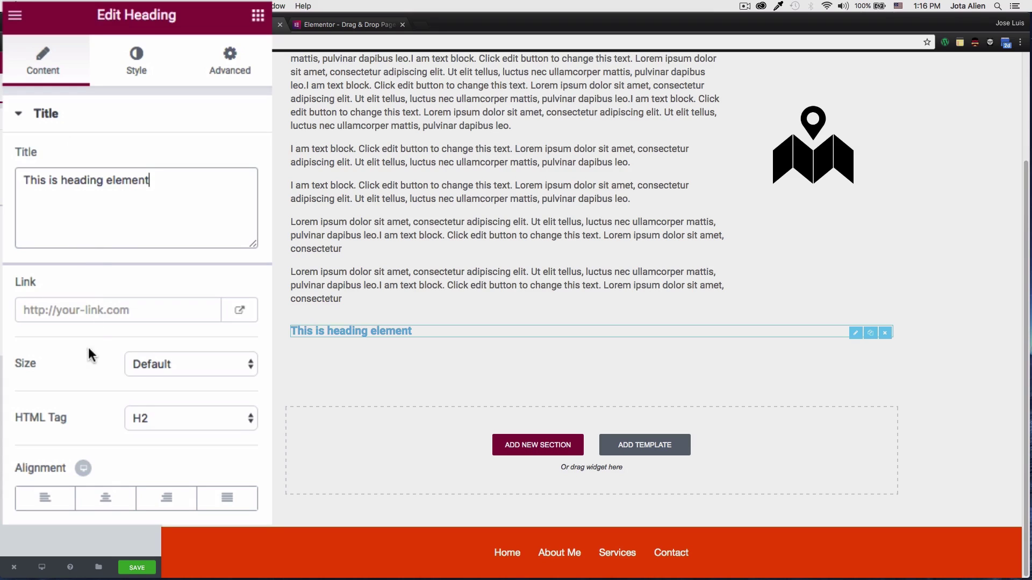
pyautogui.click(165, 365)
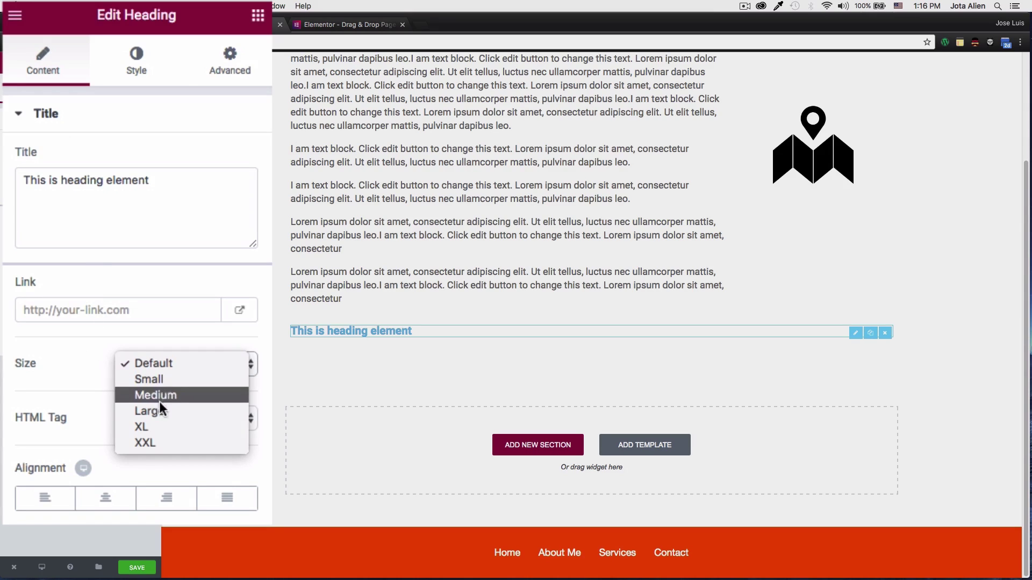
pyautogui.click(155, 438)
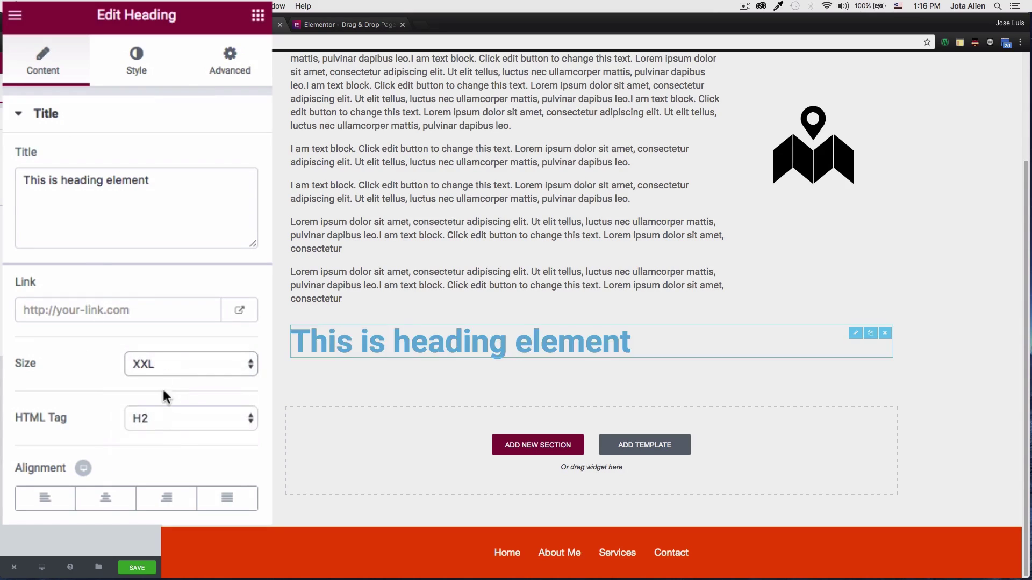
pyautogui.click(160, 417)
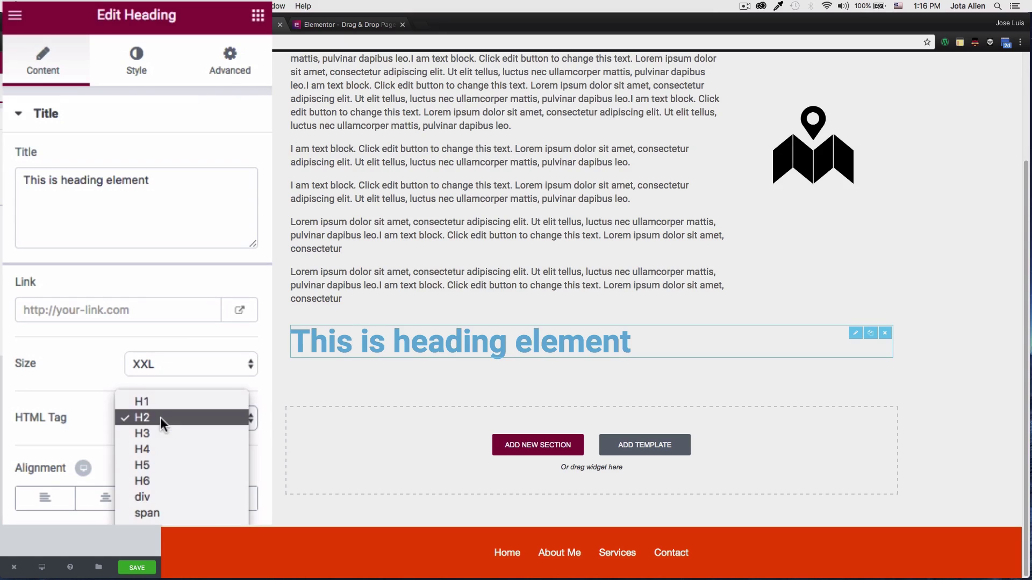
pyautogui.click(81, 379)
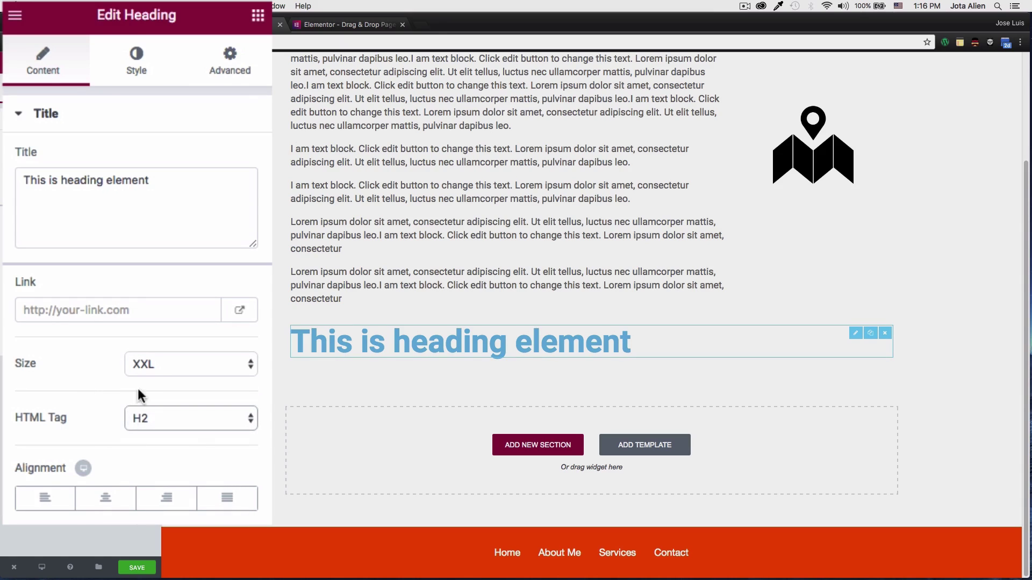
# - Turn on custom typography for the heading, try the Cormorant Garamond font, and settle on the Dosis family
pyautogui.click(137, 64)
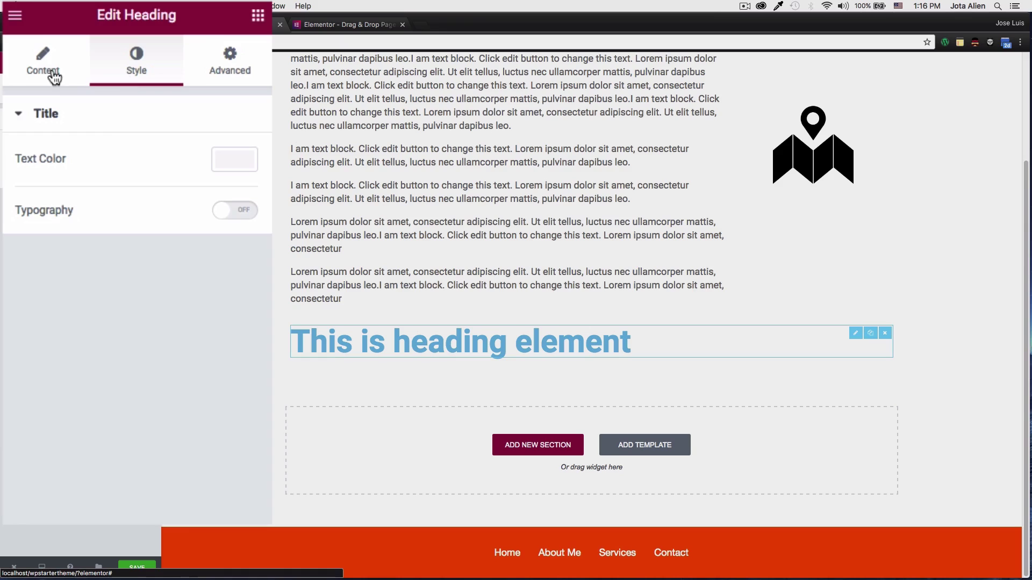
pyautogui.click(228, 218)
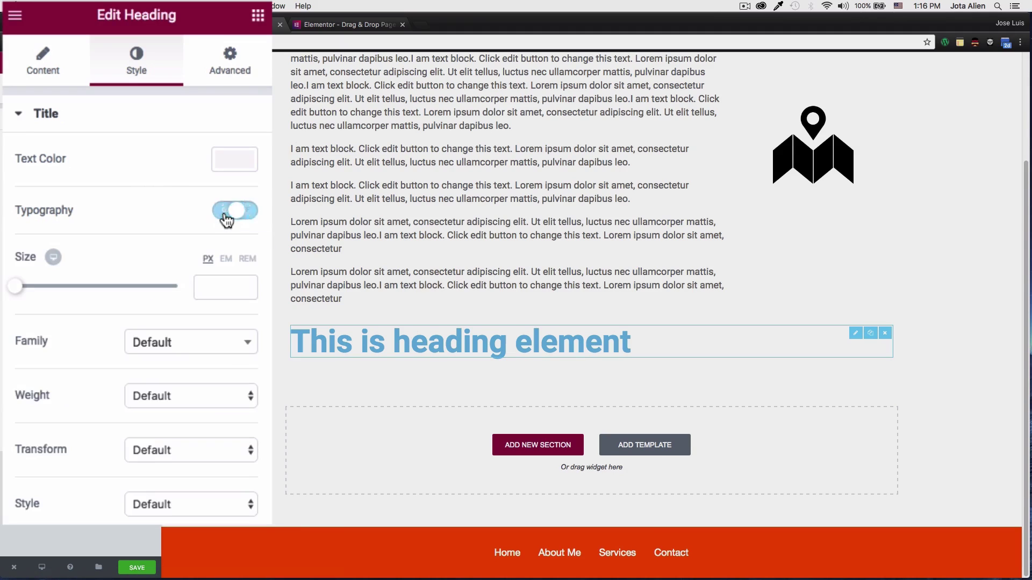
pyautogui.click(196, 351)
pyautogui.moveTo(251, 398); pyautogui.dragTo(249, 439)
pyautogui.click(213, 481)
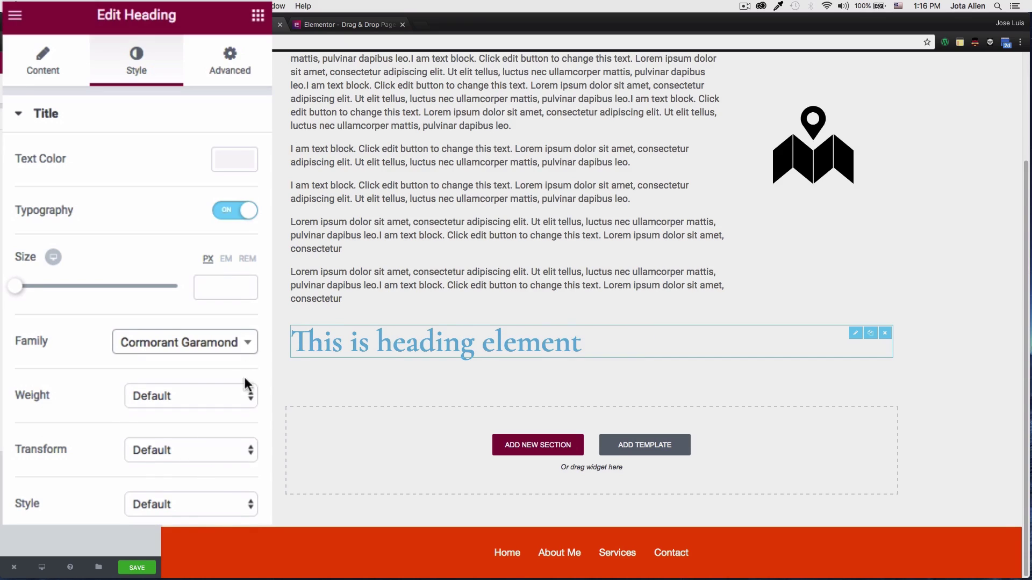
pyautogui.click(240, 341)
pyautogui.scroll(-10, 207, 495)
pyautogui.click(208, 497)
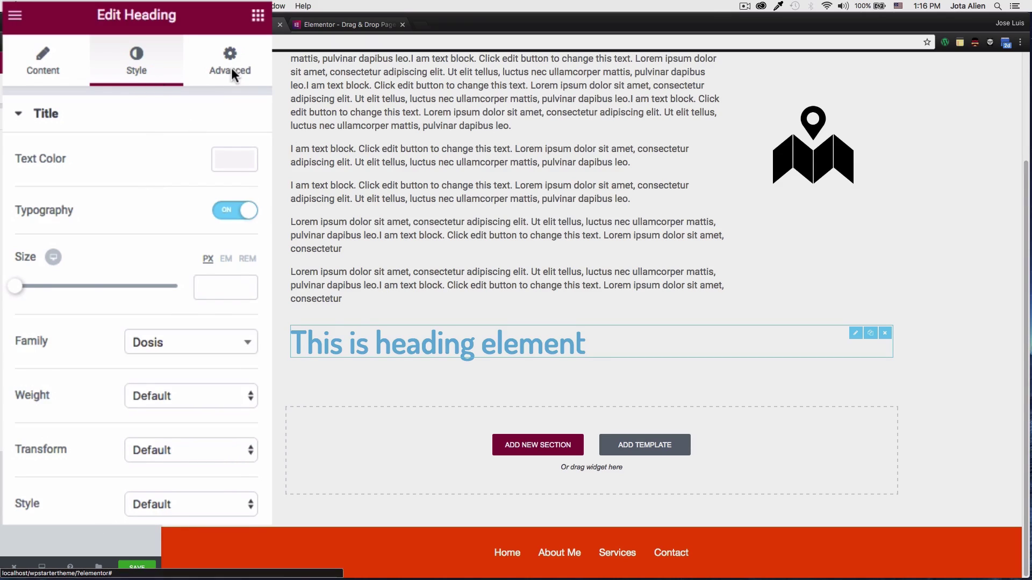
# - Center-align the heading within its column
pyautogui.click(217, 79)
pyautogui.click(47, 65)
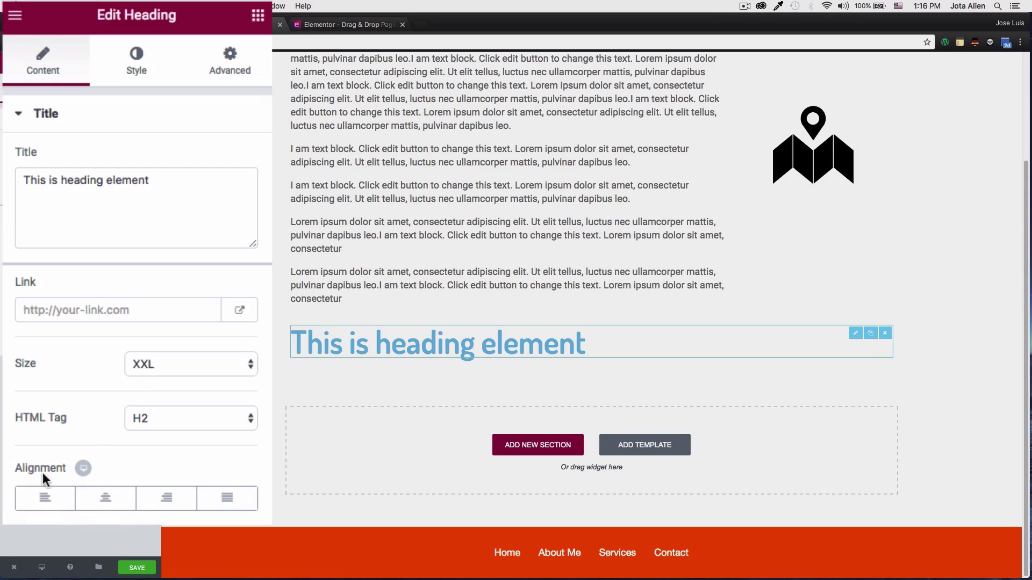
pyautogui.click(105, 498)
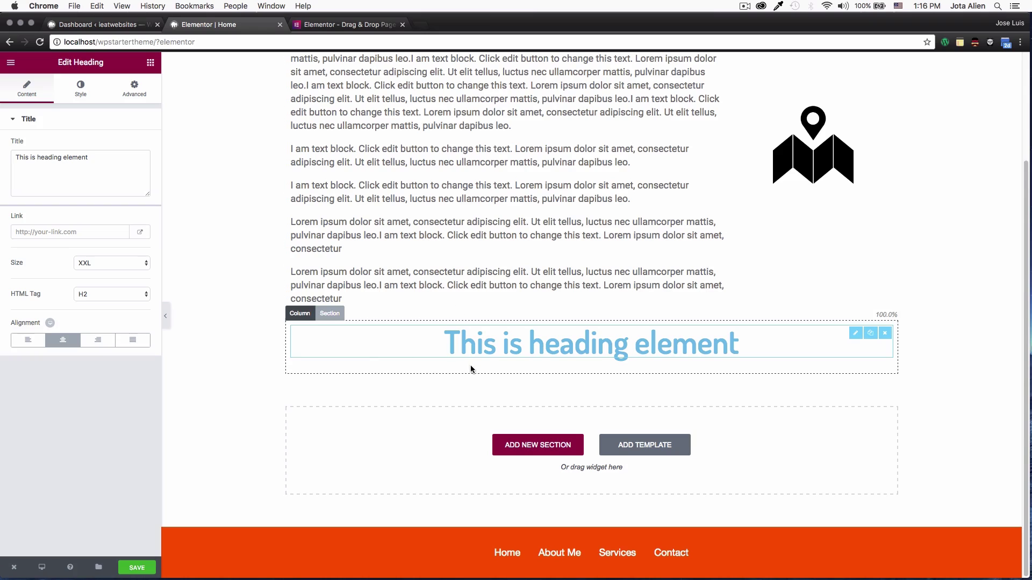
# - Open the heading section's style settings and set its background type to Video
pyautogui.click(328, 315)
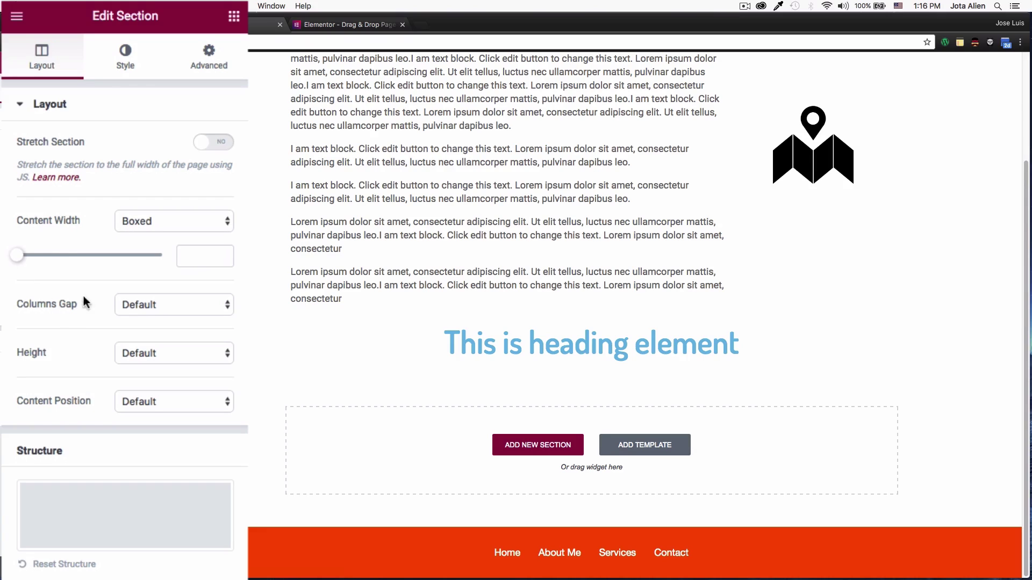
pyautogui.click(122, 70)
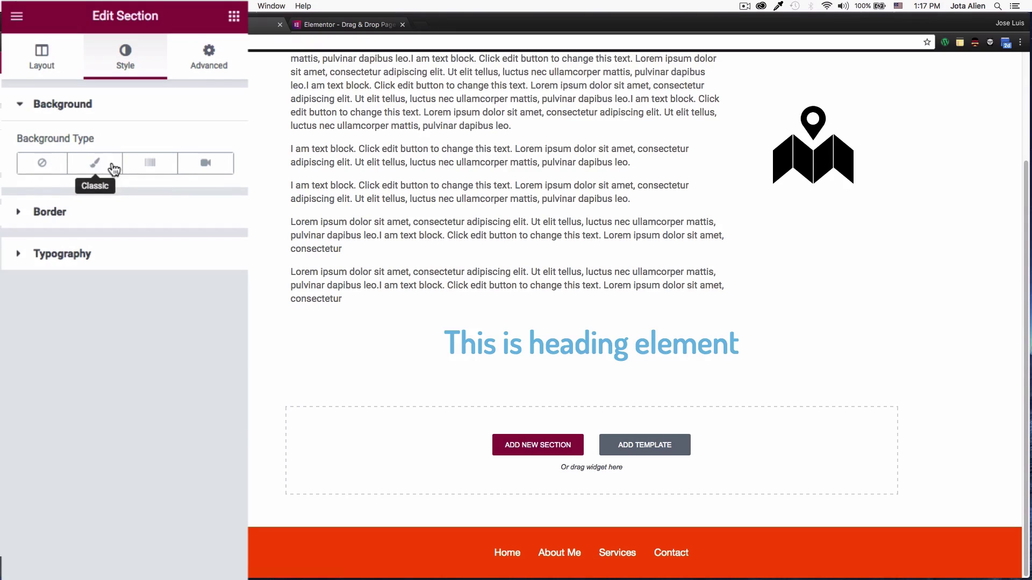
pyautogui.click(216, 167)
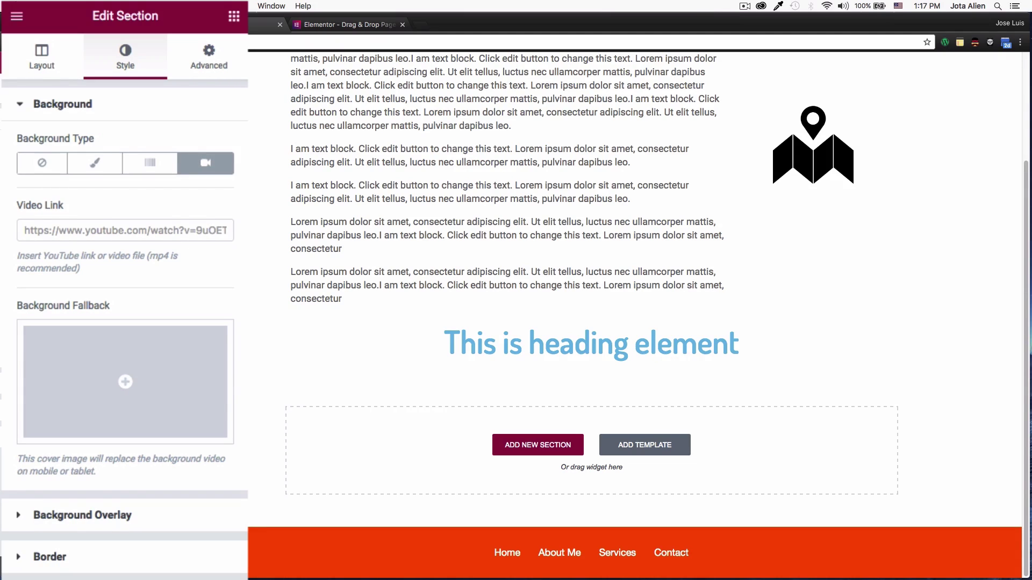
pyautogui.click(112, 226)
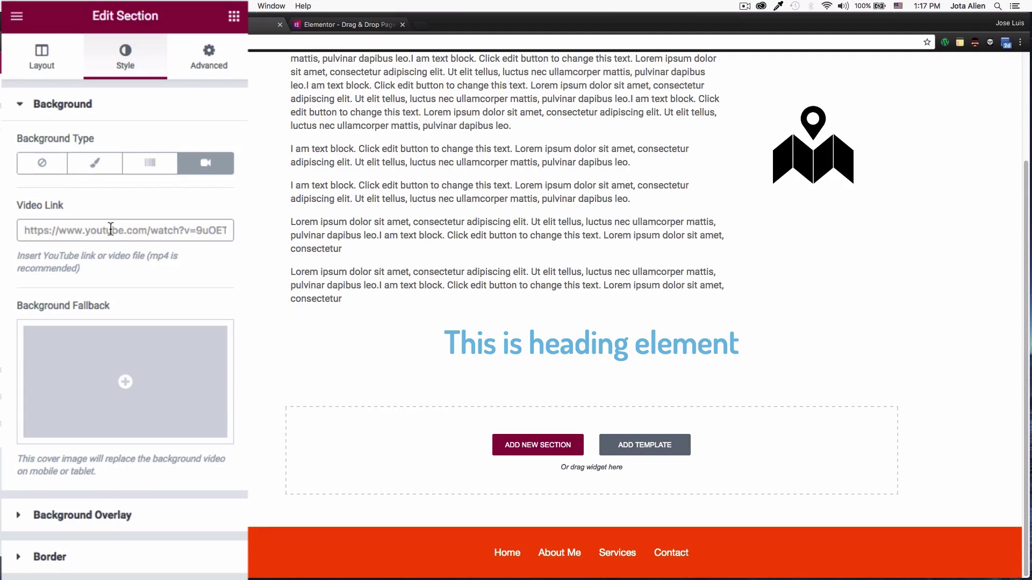
pyautogui.press('super+v')
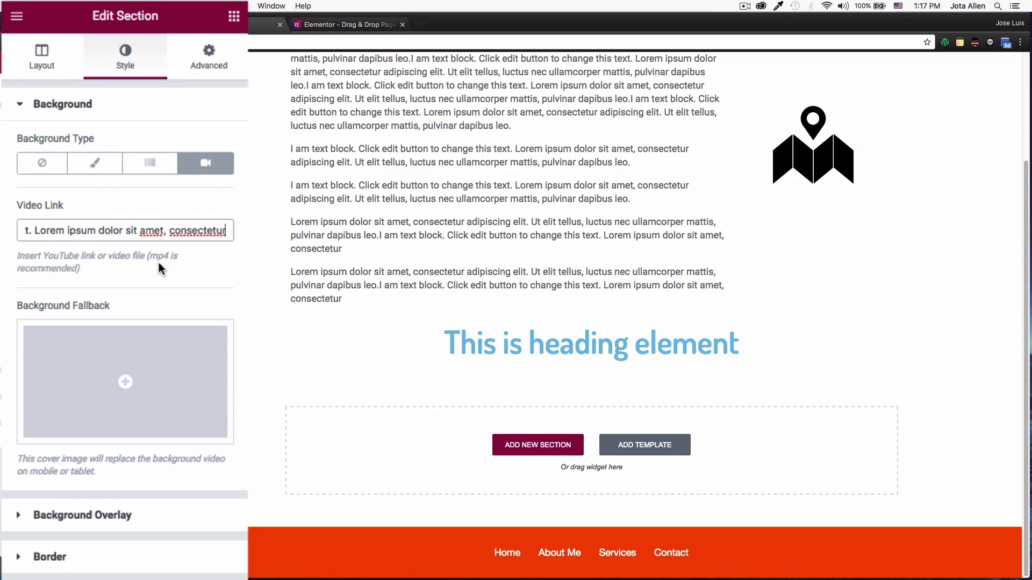
pyautogui.press('super+z')
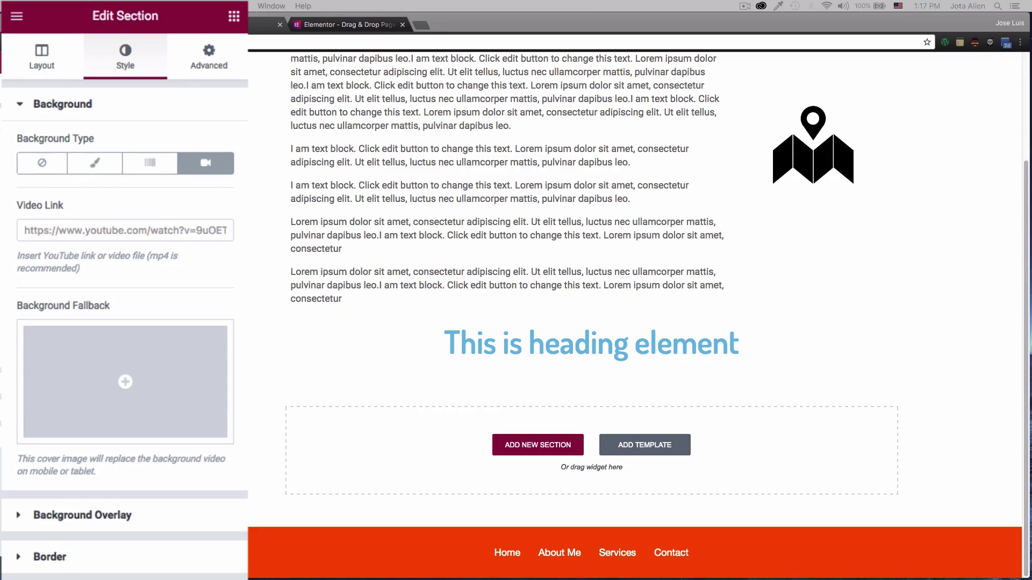
pyautogui.click(121, 226)
pyautogui.press('super+v')
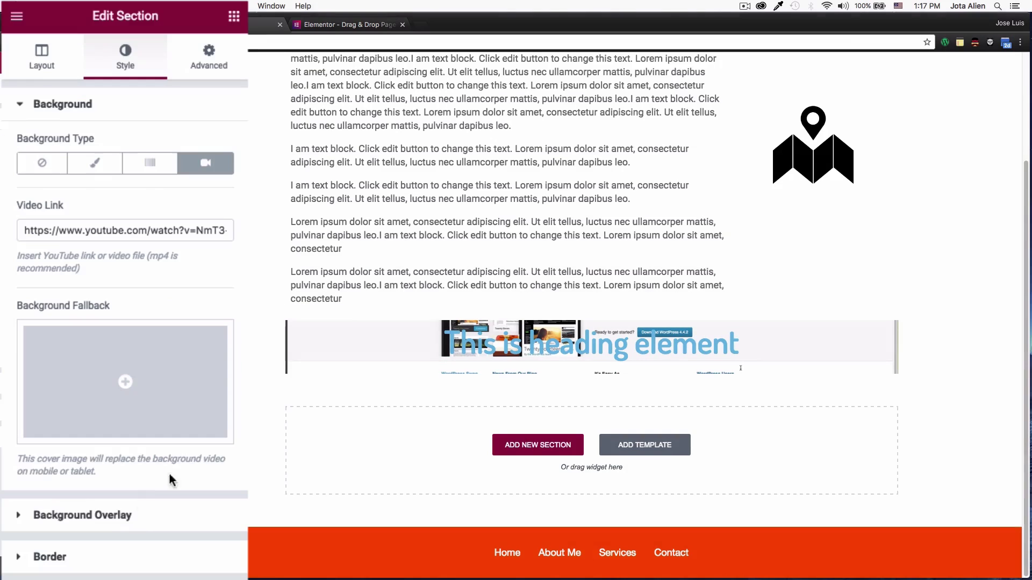
# - Add a Classic background overlay to the heading section, colored #000000 with an opacity of 0.61
pyautogui.click(24, 517)
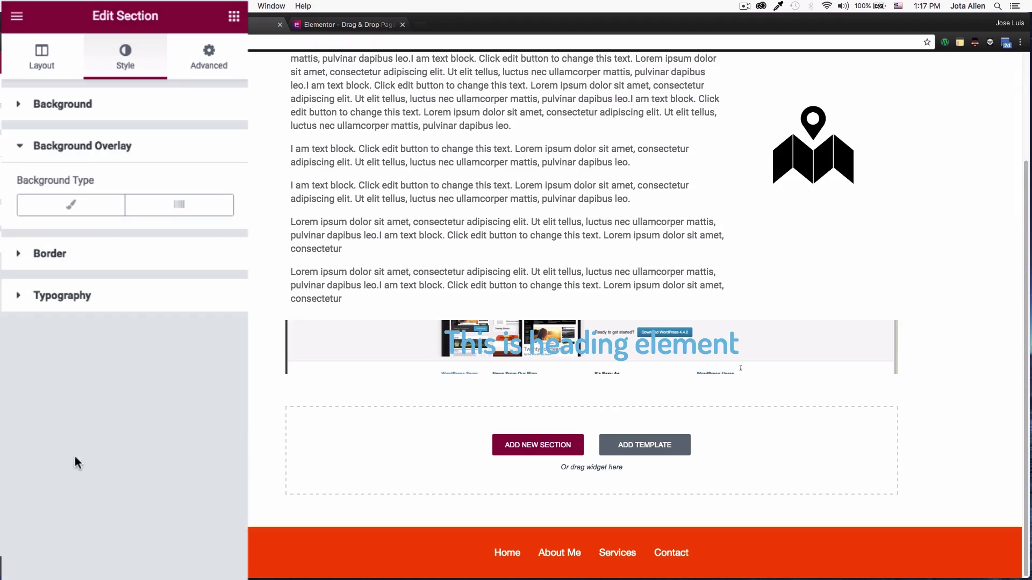
pyautogui.click(73, 215)
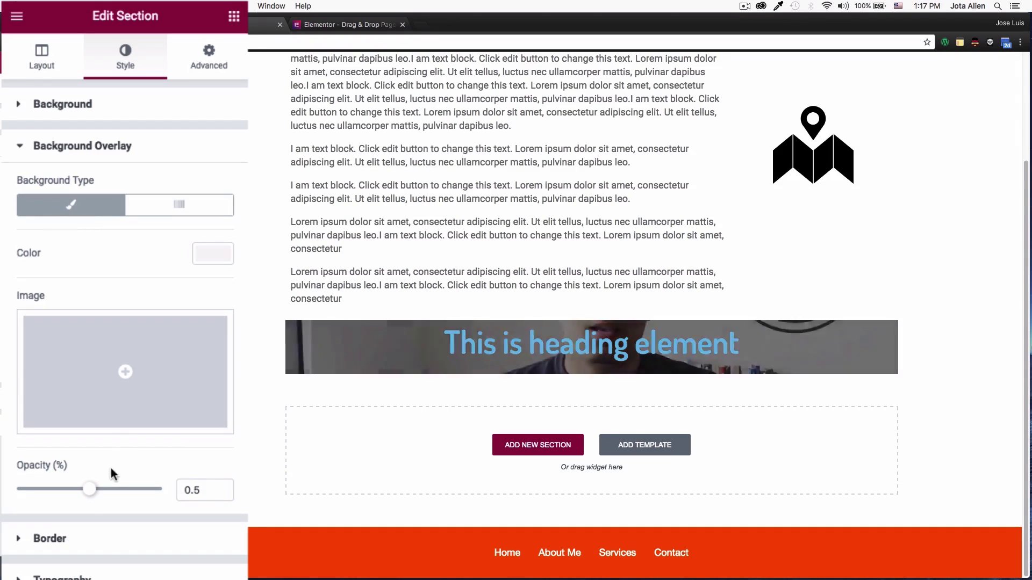
pyautogui.moveTo(86, 493); pyautogui.dragTo(107, 491)
pyautogui.click(210, 256)
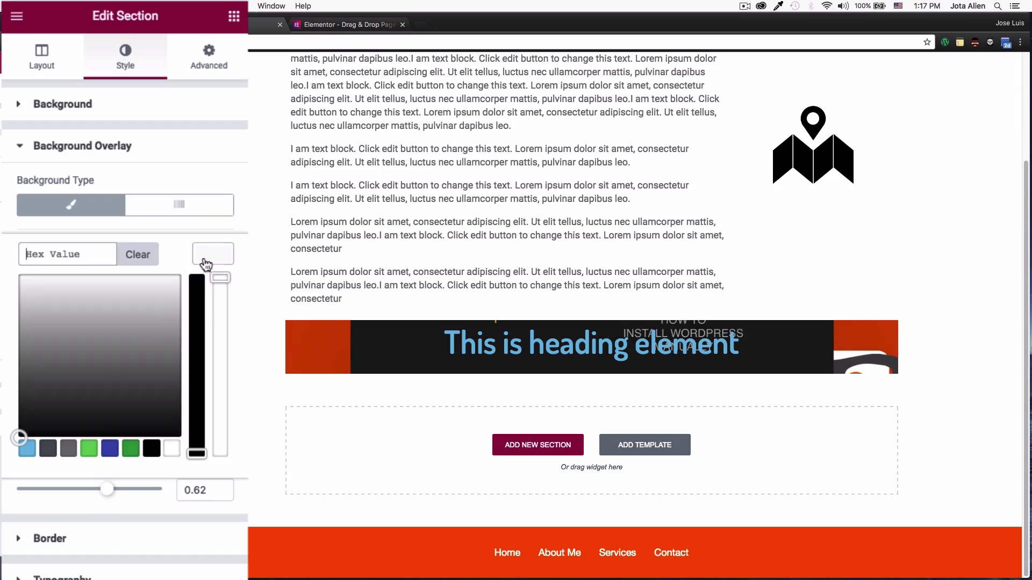
pyautogui.moveTo(140, 331); pyautogui.dragTo(18, 438)
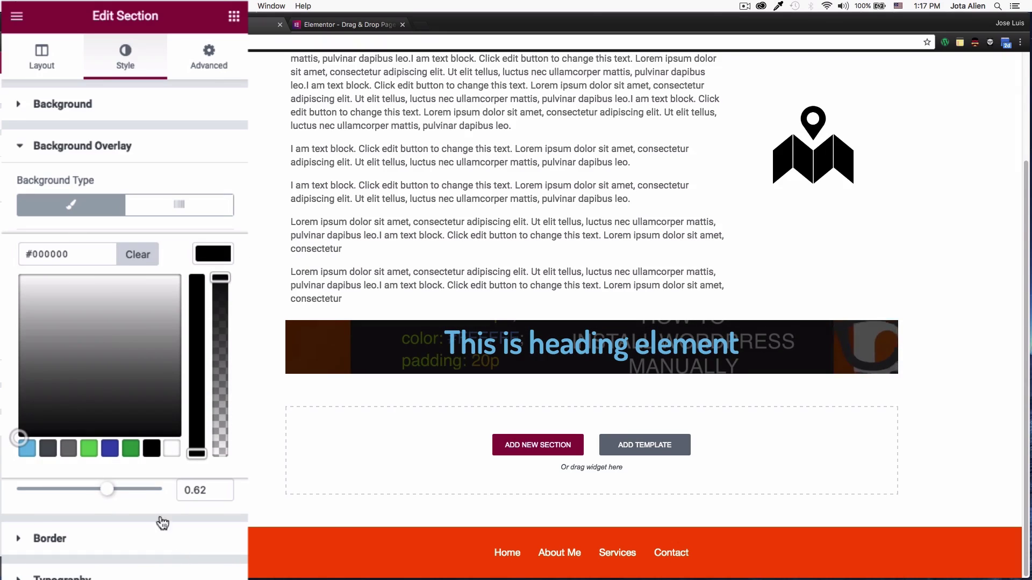
pyautogui.moveTo(110, 491)
pyautogui.mouseDown()
pyautogui.moveTo(152, 491)
pyautogui.moveTo(106, 491)
pyautogui.mouseUp()
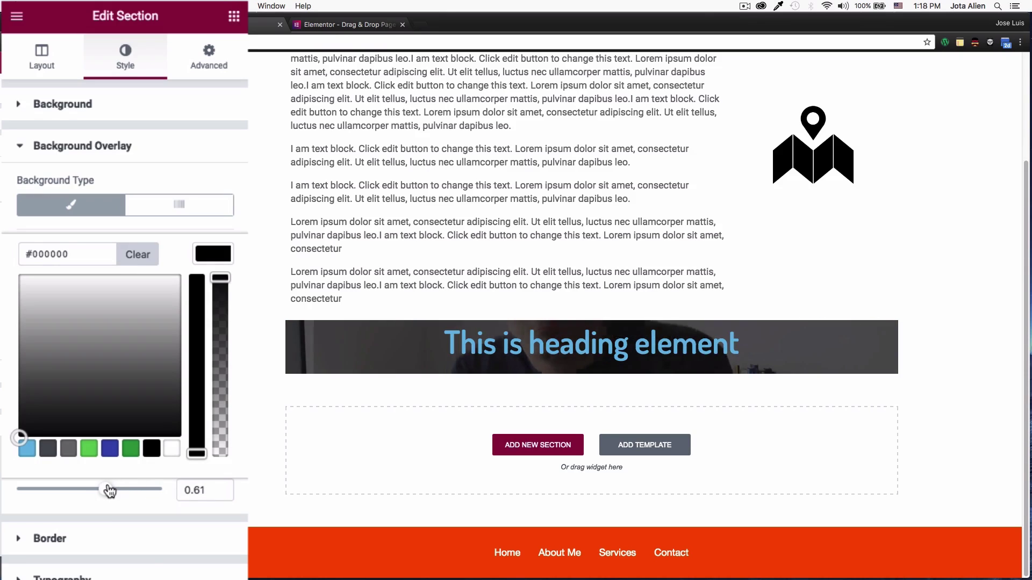
# - Set the heading section's padding to 100 px on all four sides
pyautogui.click(265, 344)
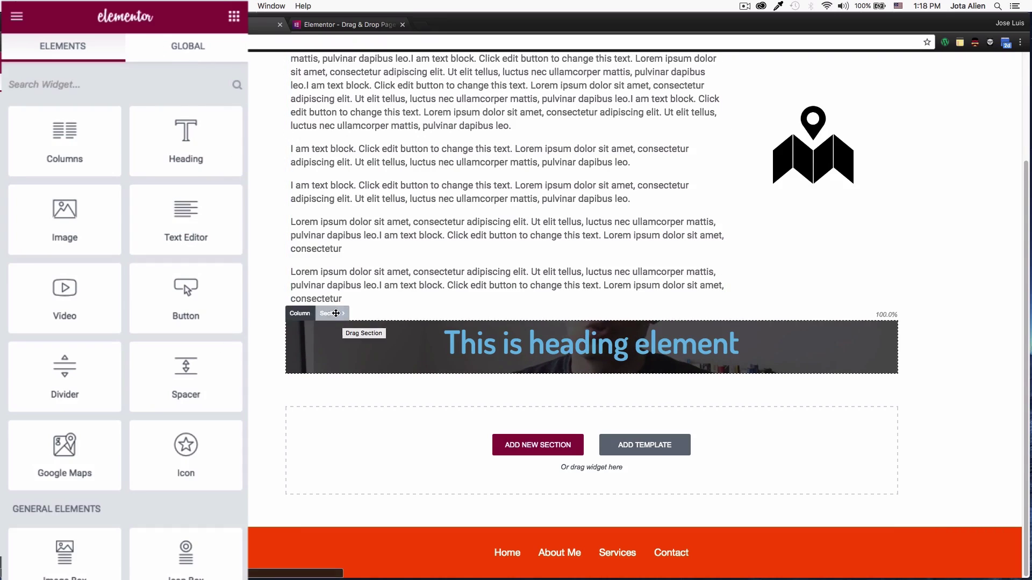
pyautogui.click(472, 324)
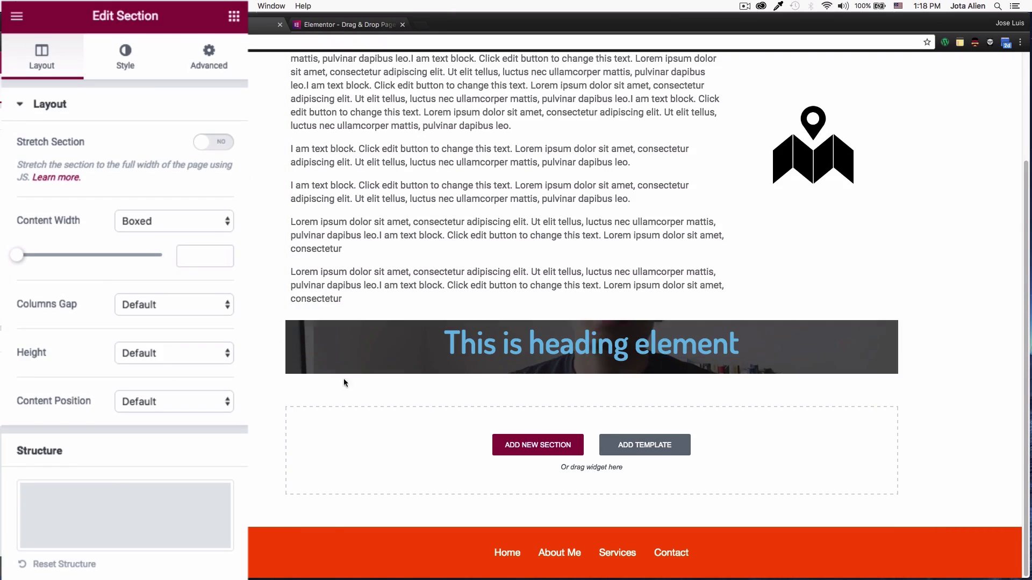
pyautogui.click(203, 68)
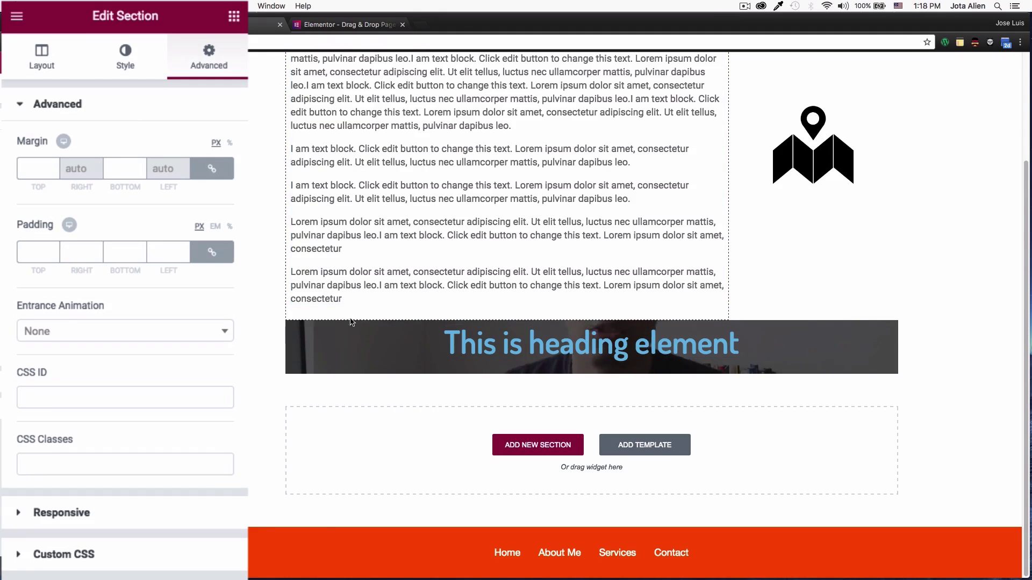
pyautogui.moveTo(332, 313); pyautogui.dragTo(152, 197)
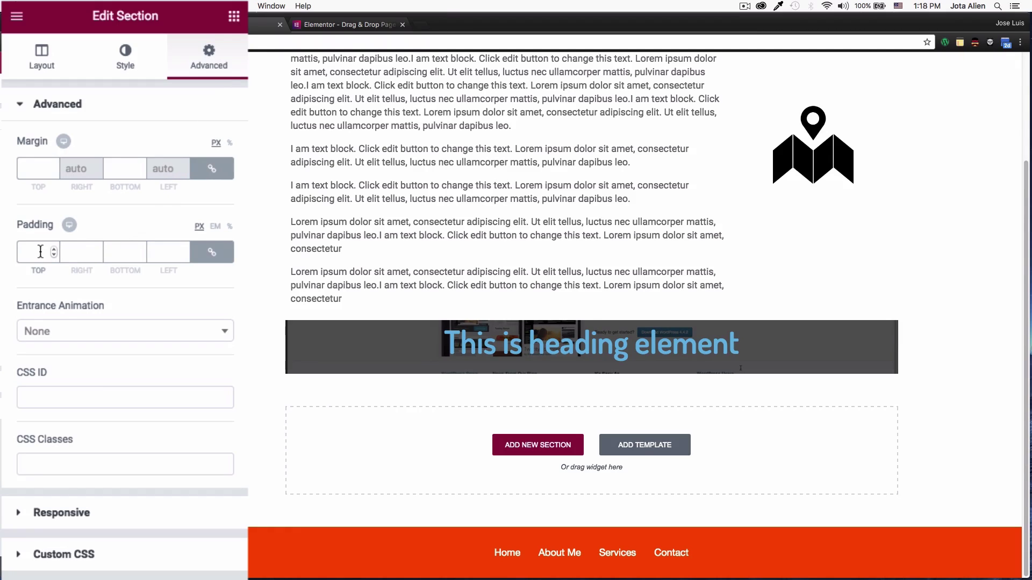
pyautogui.write('100')
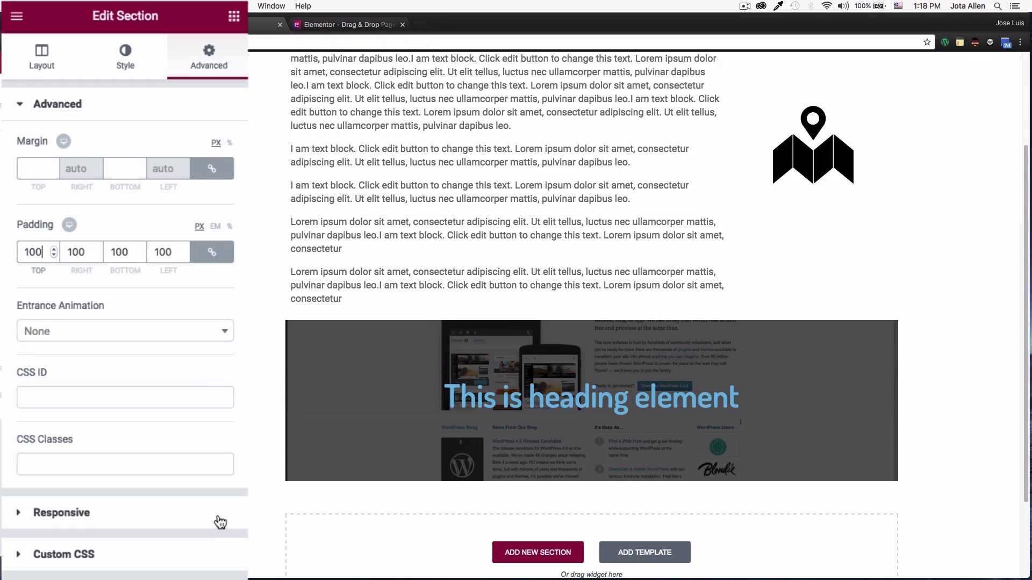
# - Change the heading's text color to light gray #ededed
pyautogui.scroll(-1, 268, 365)
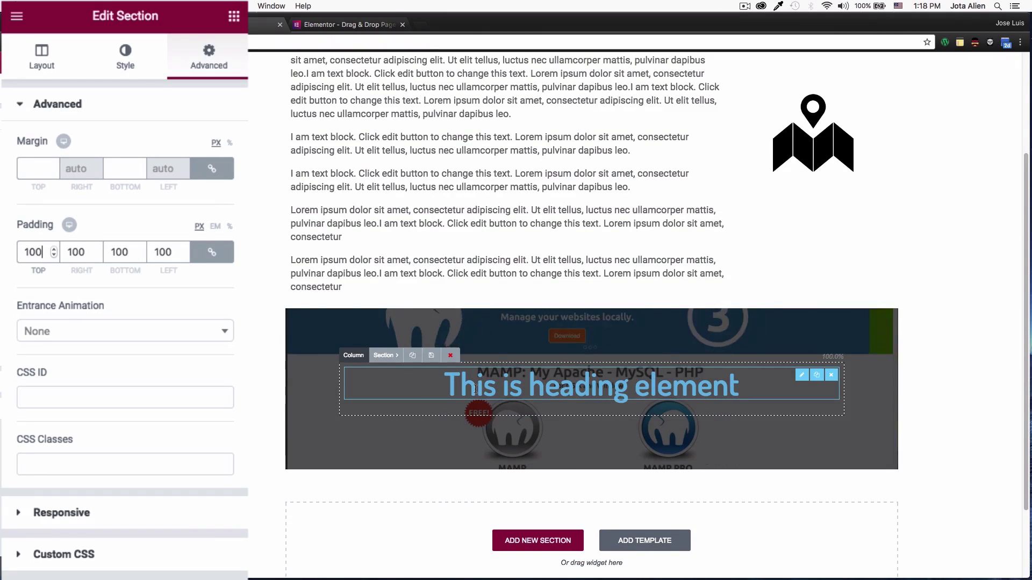
pyautogui.click(511, 392)
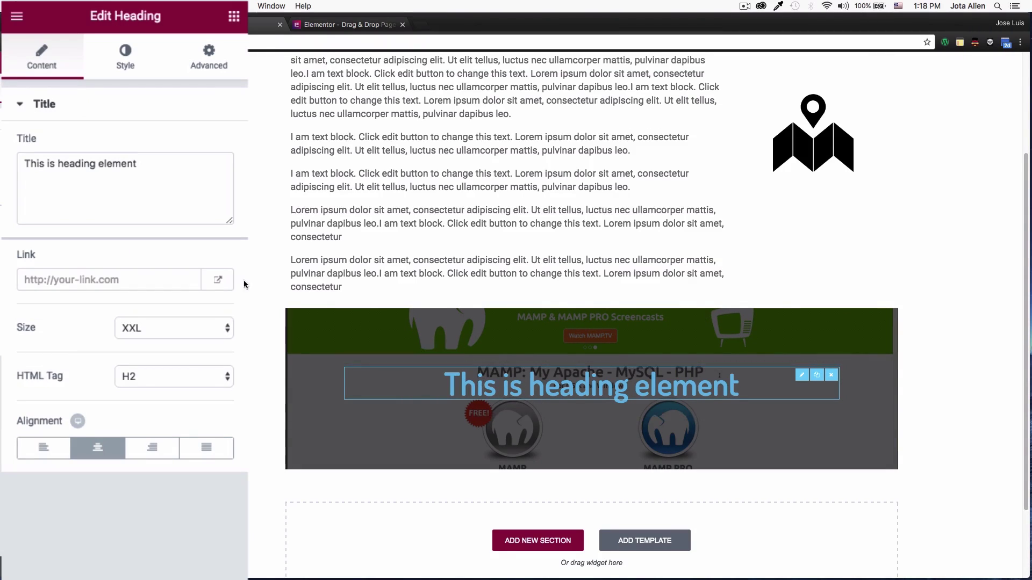
pyautogui.click(111, 68)
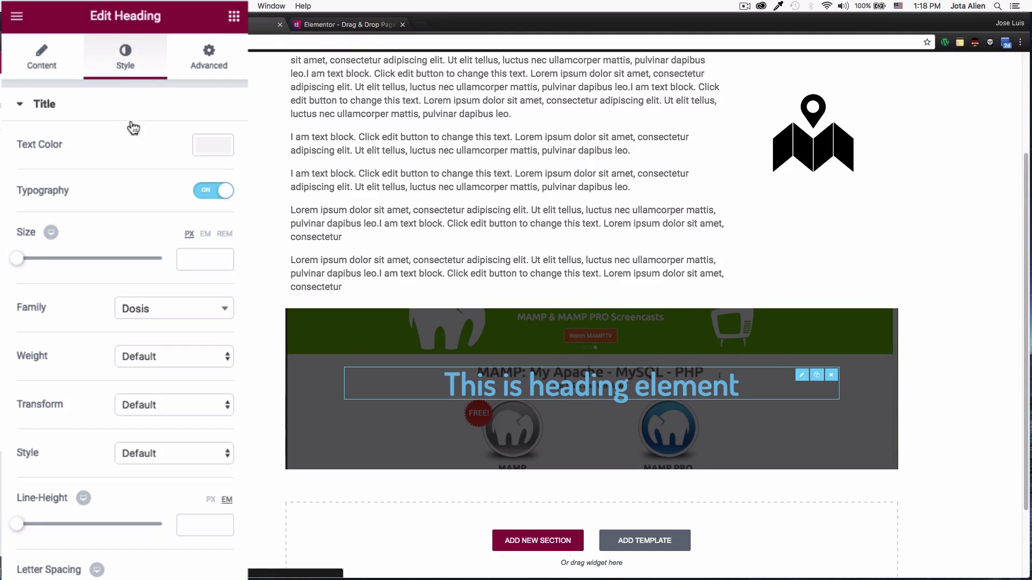
pyautogui.click(212, 153)
pyautogui.click(51, 214)
pyautogui.moveTo(41, 200); pyautogui.dragTo(6, 156)
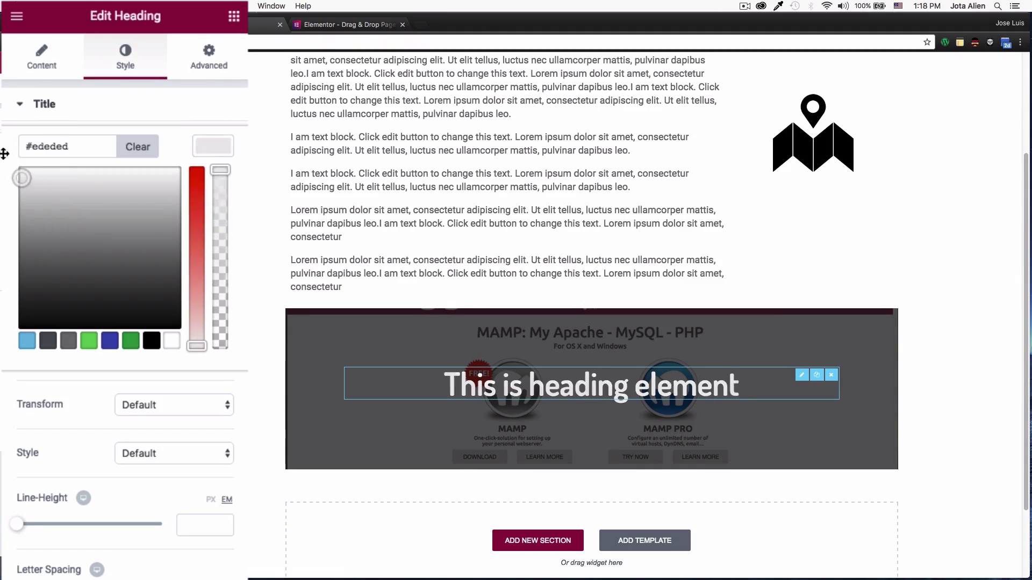
# - Add a section with four equal columns below the heading section
pyautogui.click(192, 207)
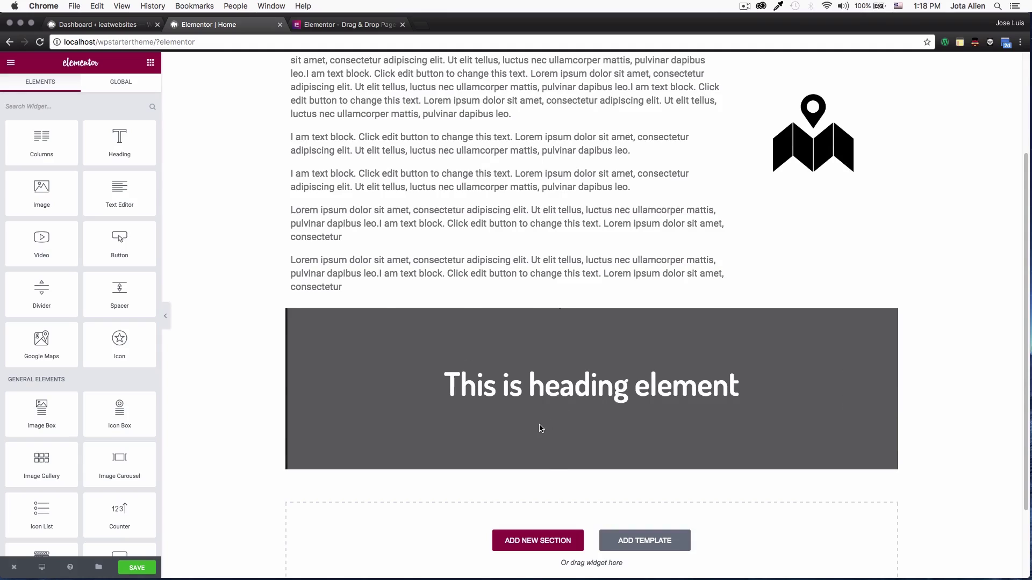
pyautogui.scroll(-3, 321, 398)
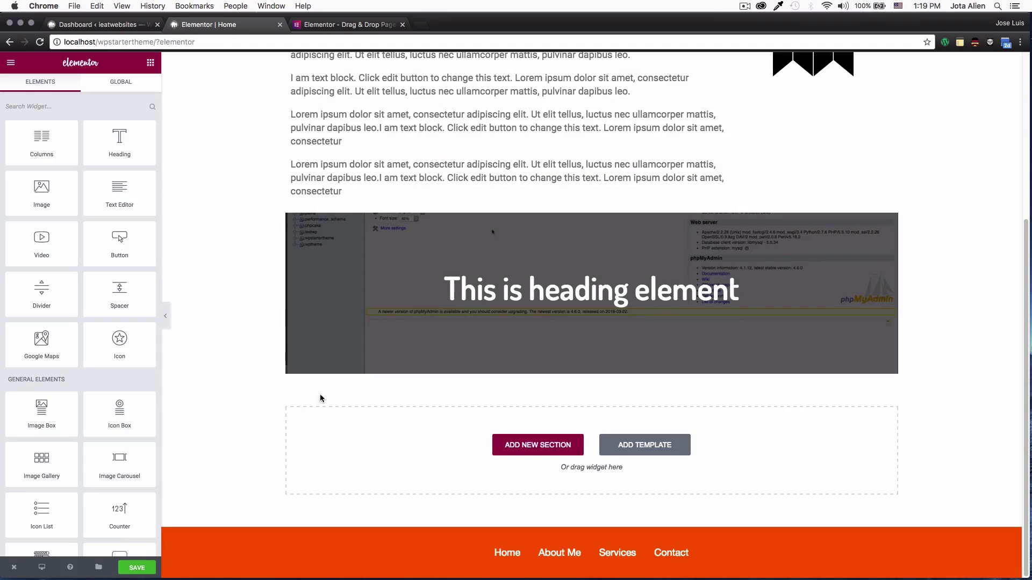
pyautogui.click(516, 448)
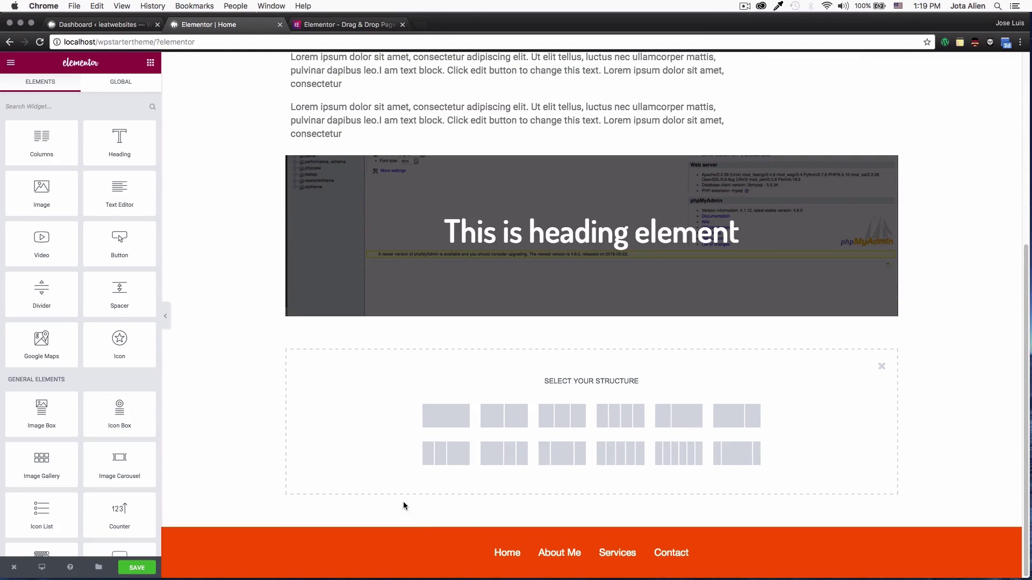
pyautogui.click(622, 418)
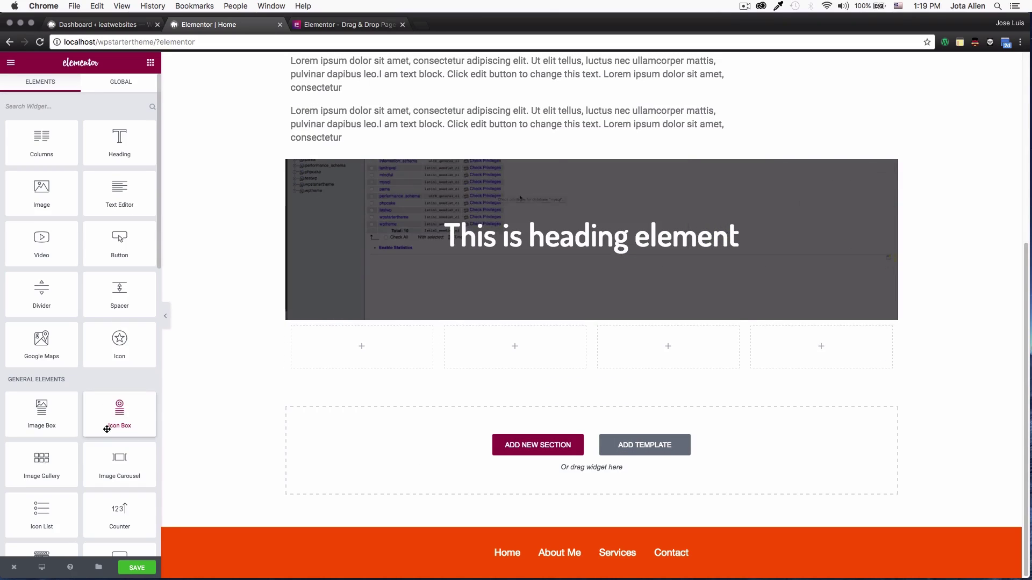
# - Place an Icon Box widget in the first column of the four-column section
pyautogui.moveTo(116, 418); pyautogui.dragTo(346, 356)
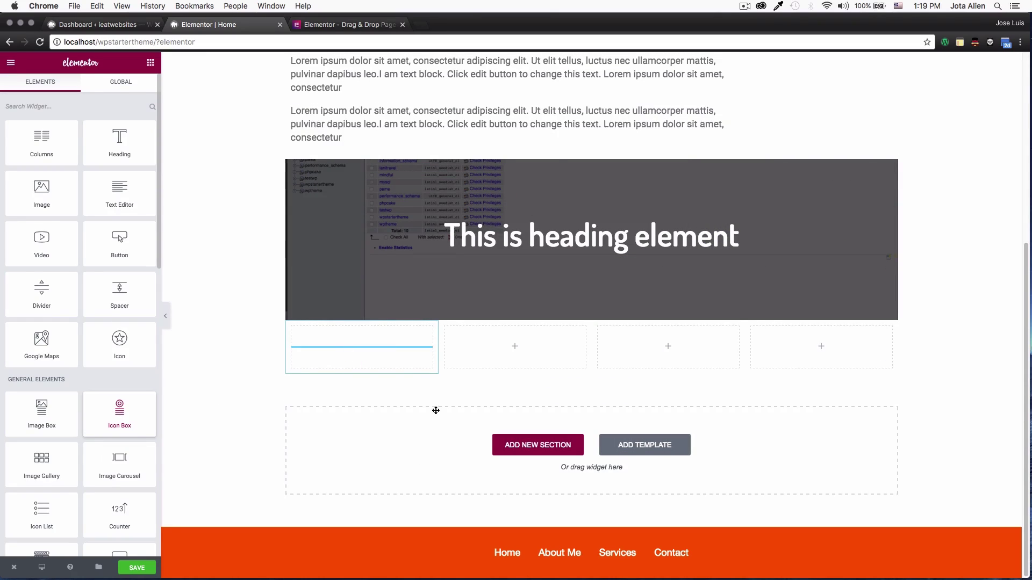
pyautogui.moveTo(436, 410); pyautogui.dragTo(395, 399)
pyautogui.scroll(5, 264, 380)
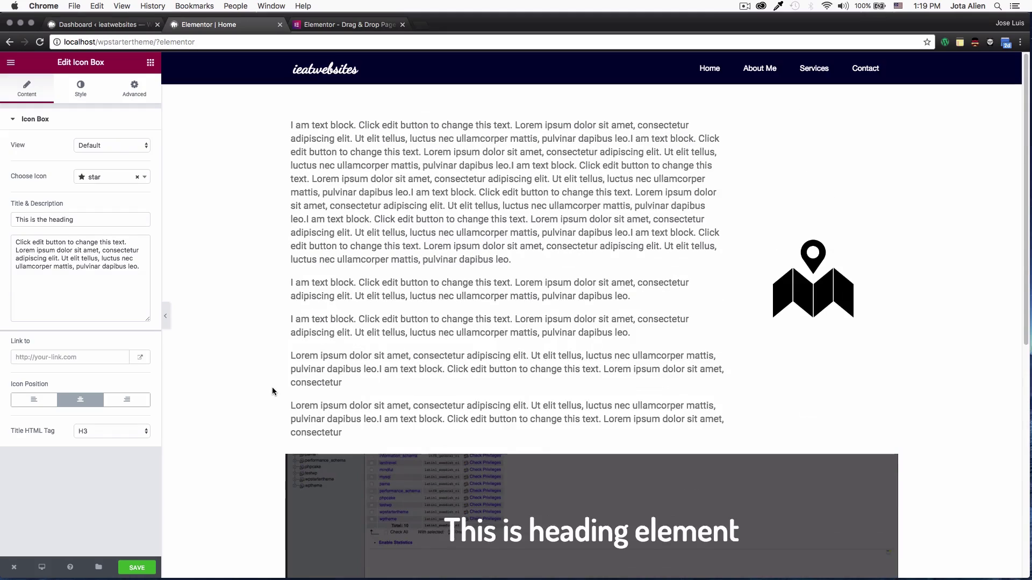
pyautogui.scroll(-8, 273, 388)
pyautogui.click(281, 372)
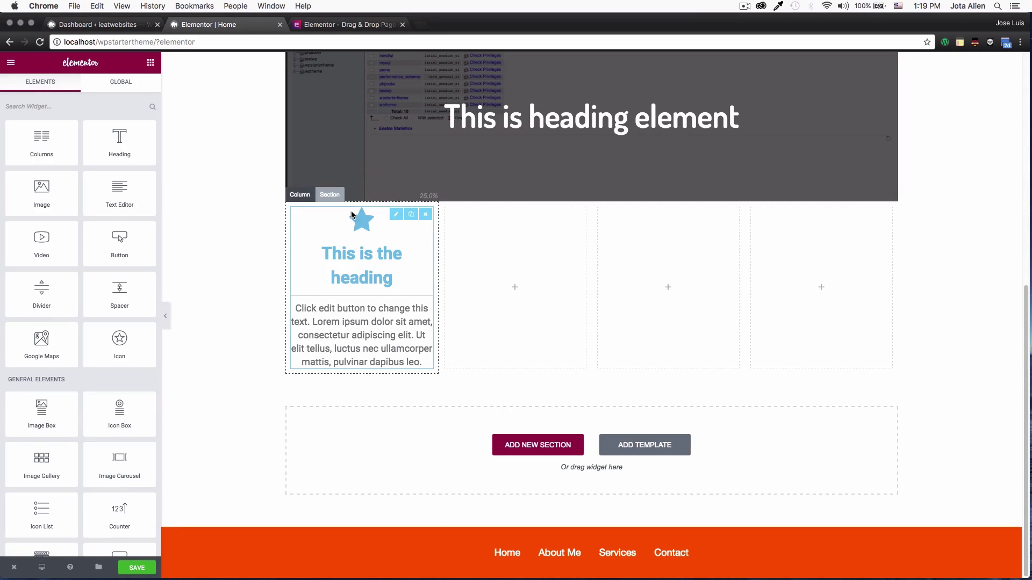
# - Duplicate the icon box three times and move one copy into each of the three empty columns
pyautogui.click(411, 215)
pyautogui.moveTo(359, 398); pyautogui.dragTo(505, 285)
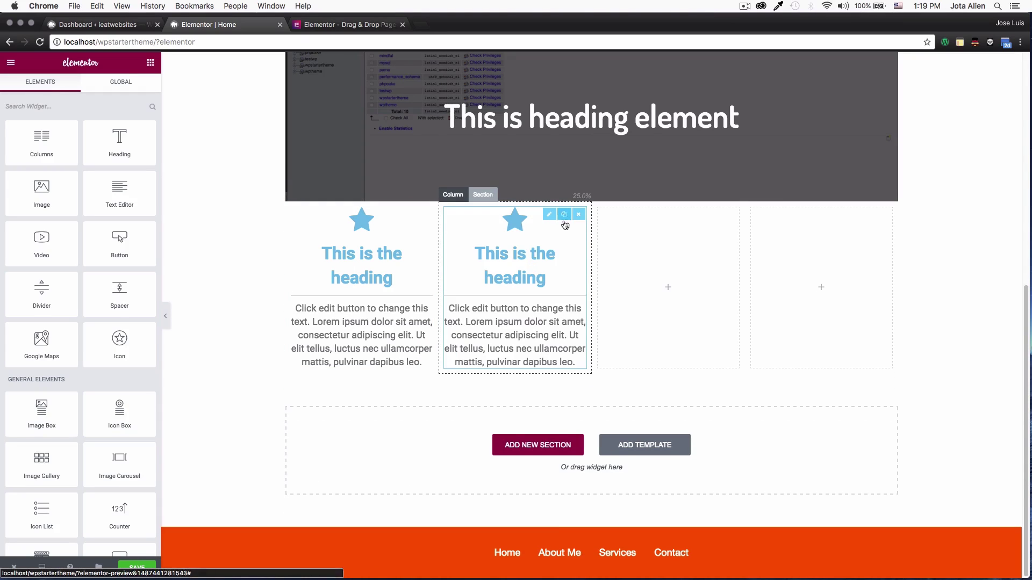
pyautogui.click(564, 217)
pyautogui.moveTo(514, 401); pyautogui.dragTo(687, 259)
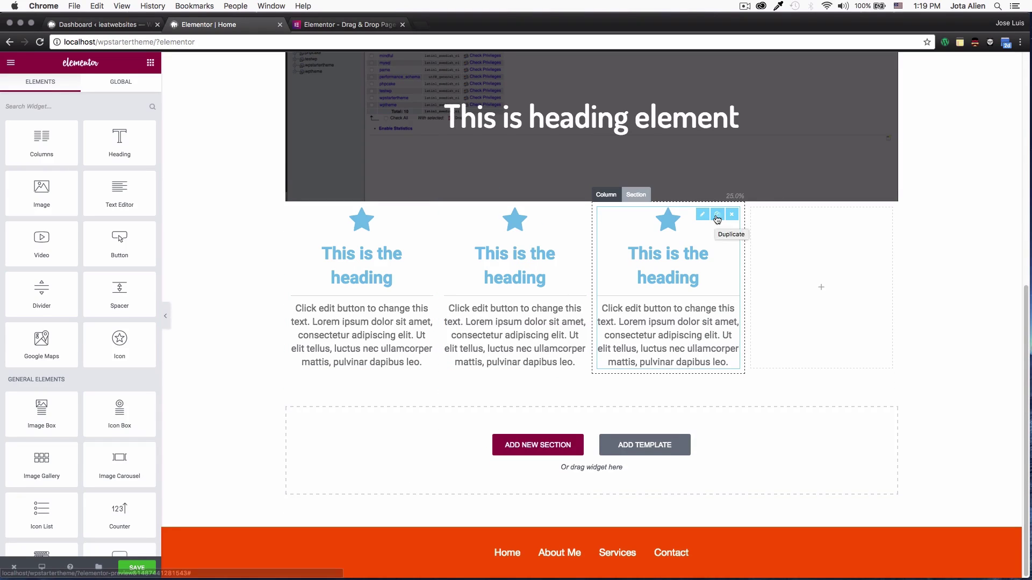
pyautogui.click(717, 218)
pyautogui.moveTo(666, 395); pyautogui.dragTo(801, 290)
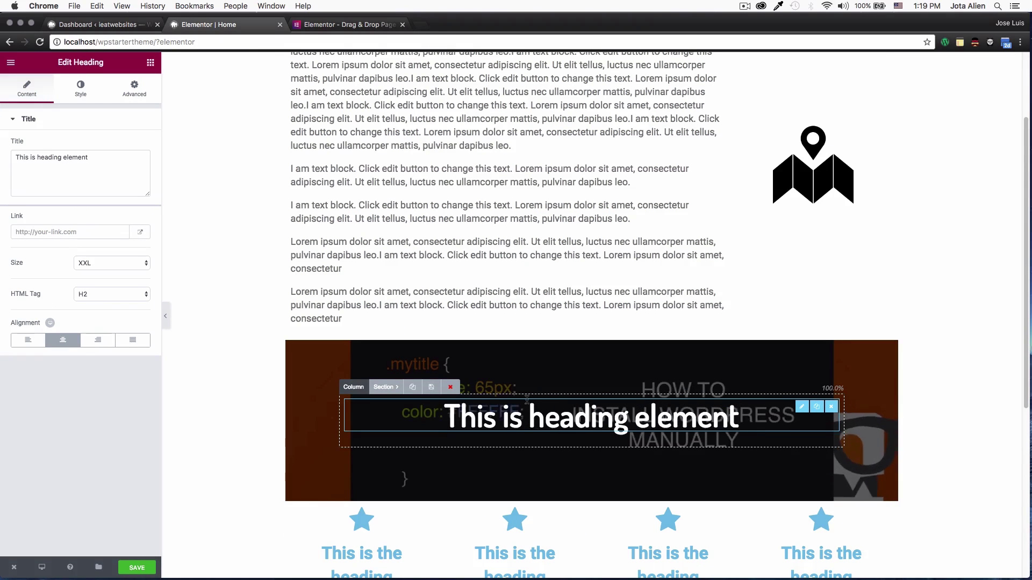
# - Move the heading section to the start of the page, above the text, and stretch it to full page width
pyautogui.scroll(4, 526, 400)
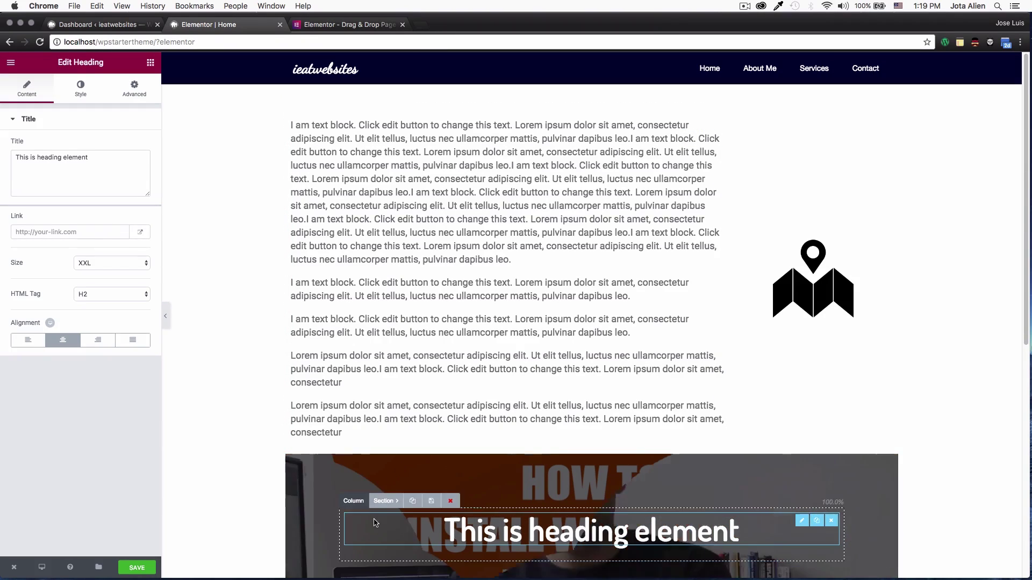
pyautogui.moveTo(385, 502); pyautogui.dragTo(412, 110)
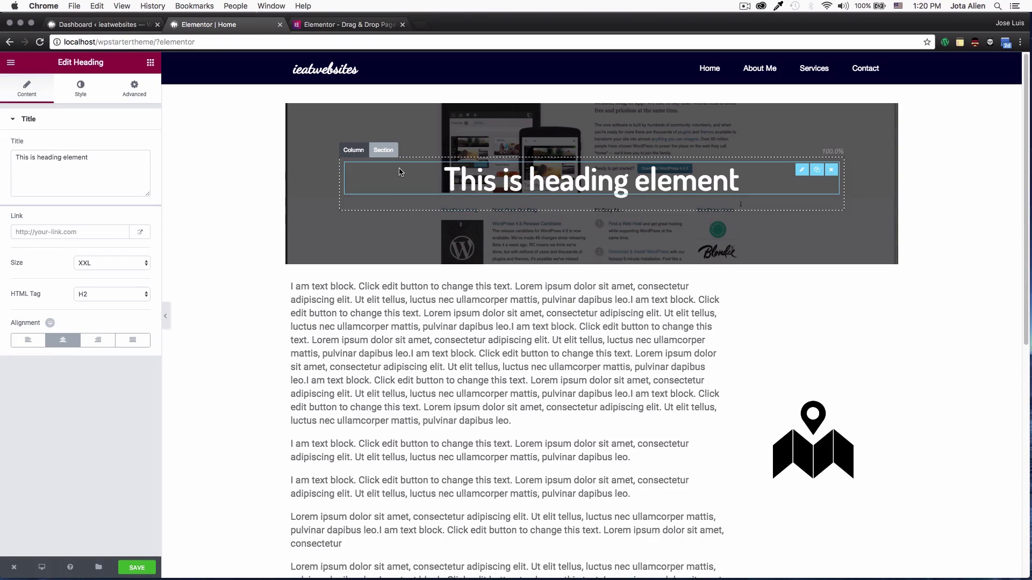
pyautogui.click(381, 149)
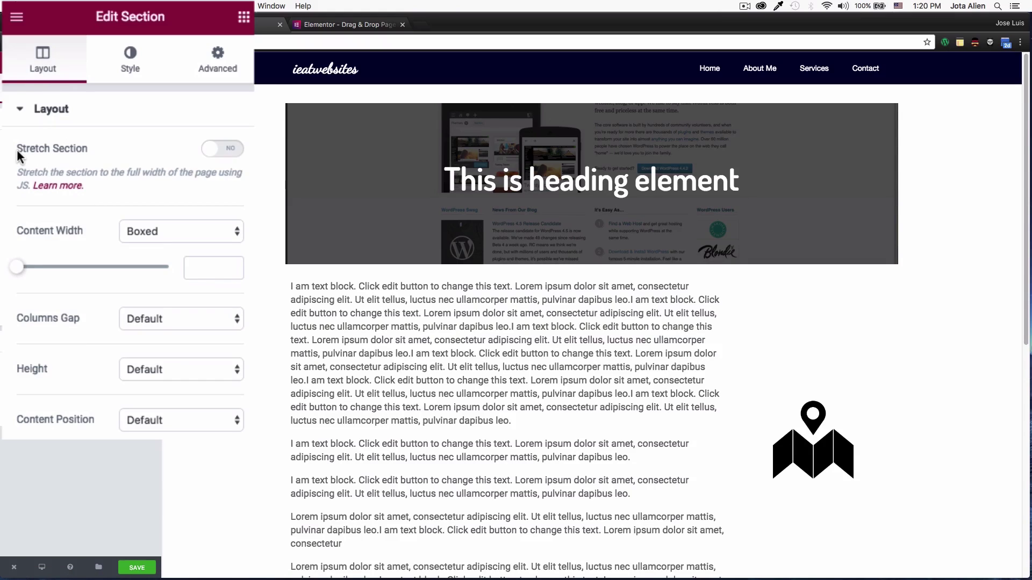
pyautogui.click(119, 158)
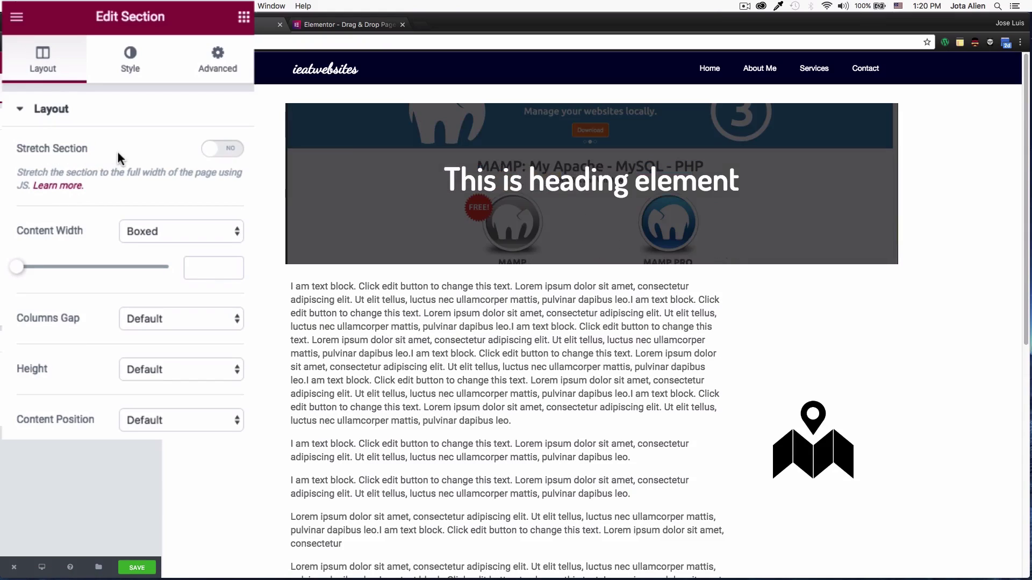
pyautogui.click(228, 151)
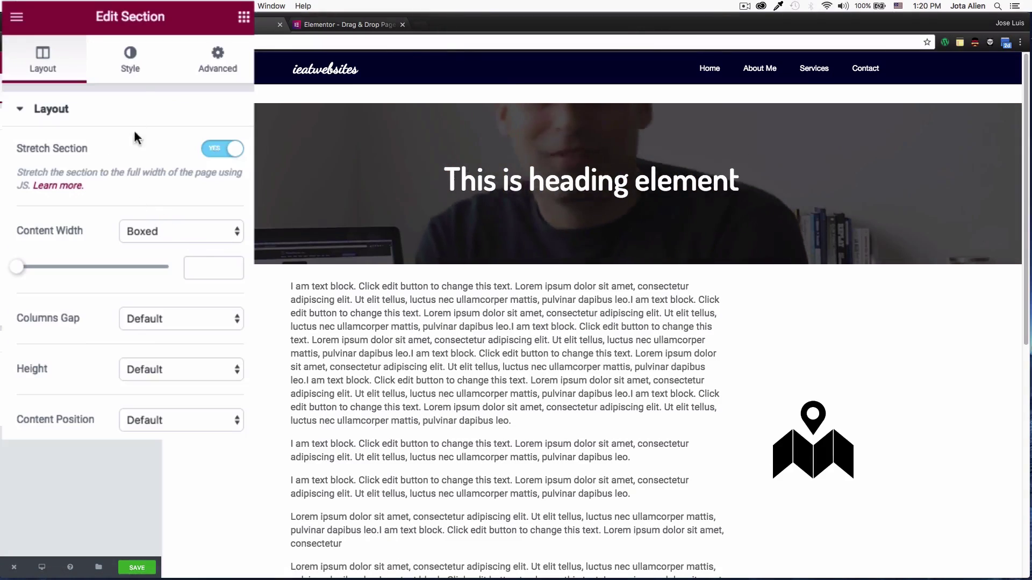
# - Set the heading section's padding to 200 px on all four sides
pyautogui.click(130, 70)
pyautogui.click(208, 75)
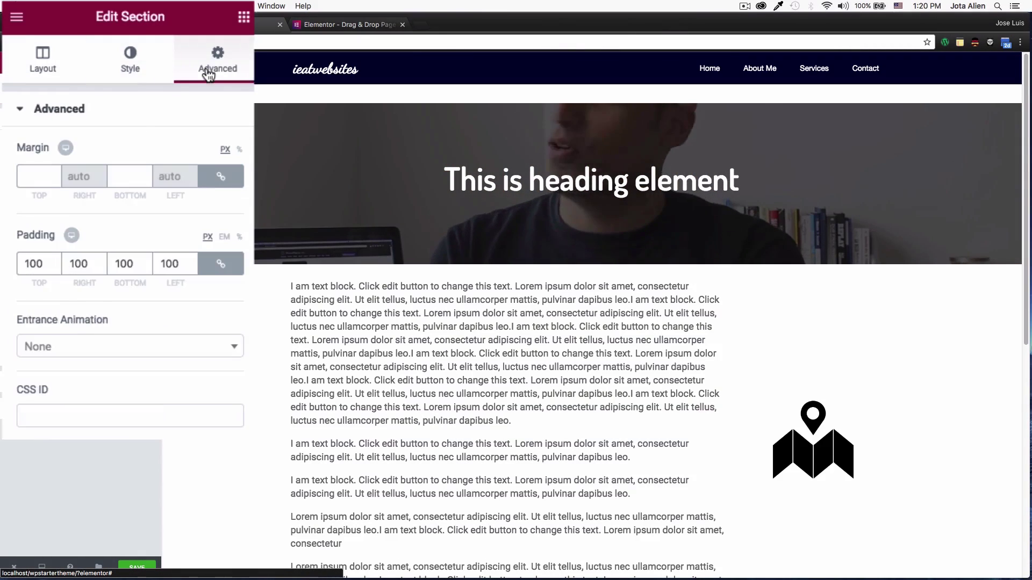
pyautogui.doubleClick(26, 265)
pyautogui.write('200')
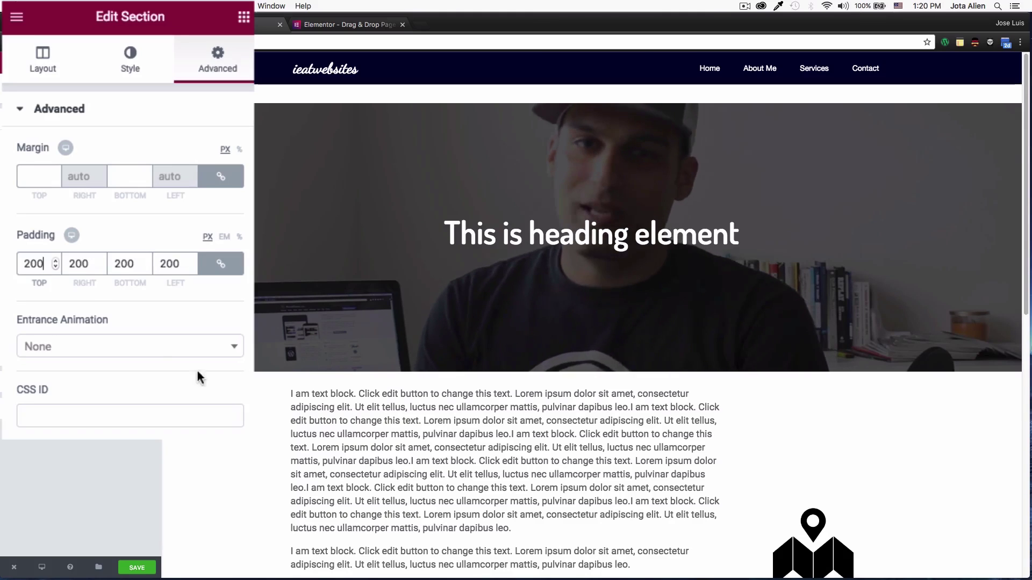
pyautogui.doubleClick(26, 264)
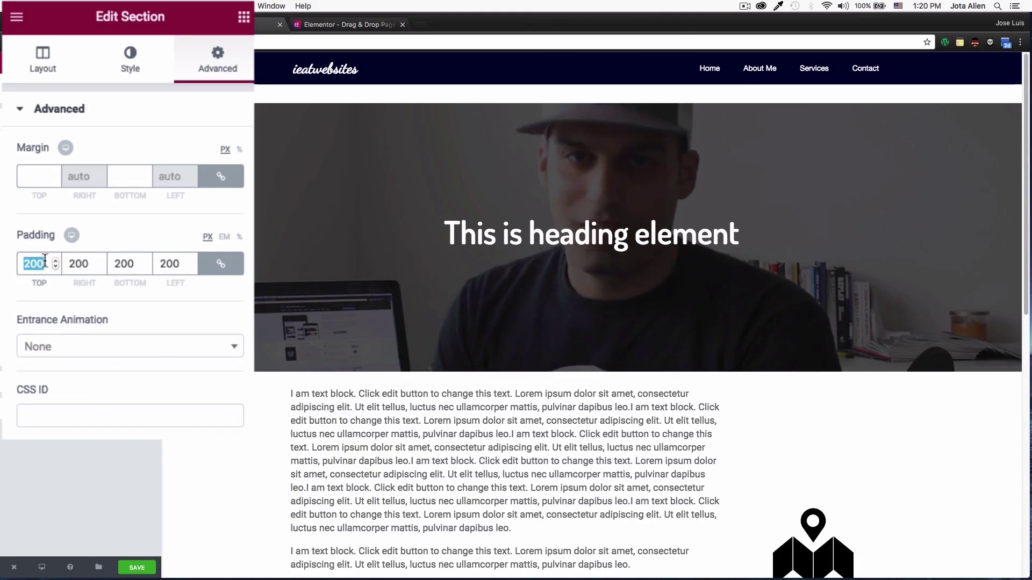
pyautogui.doubleClick(80, 263)
pyautogui.click(30, 263)
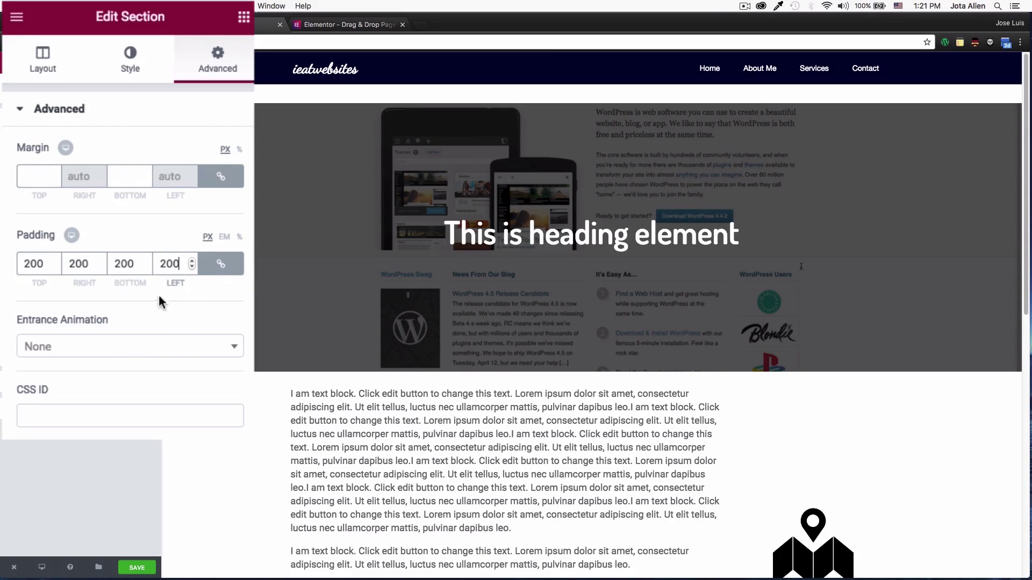
# - Unlink the heading section's padding values and set the left and right padding to 0
pyautogui.click(220, 267)
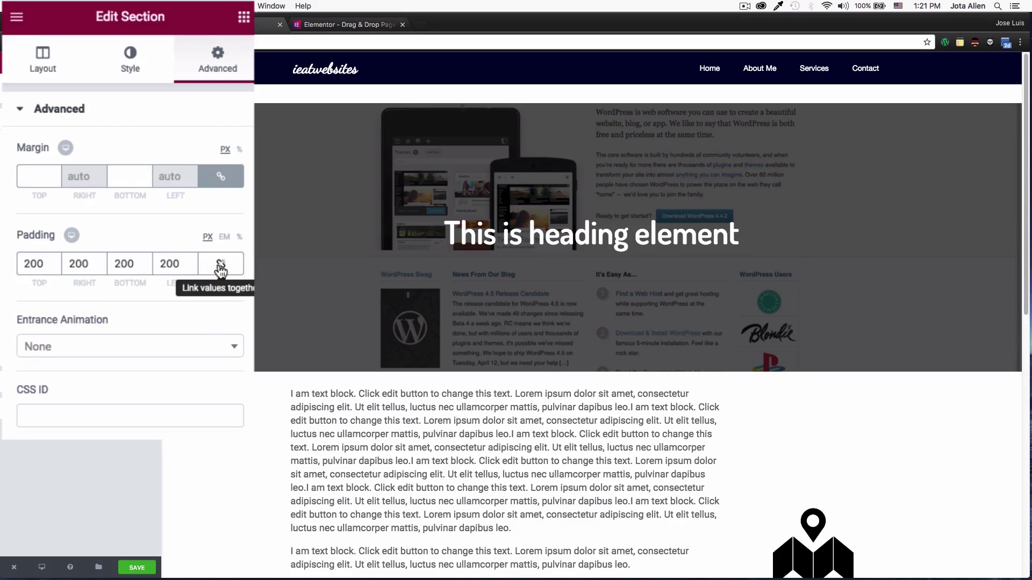
pyautogui.doubleClick(173, 266)
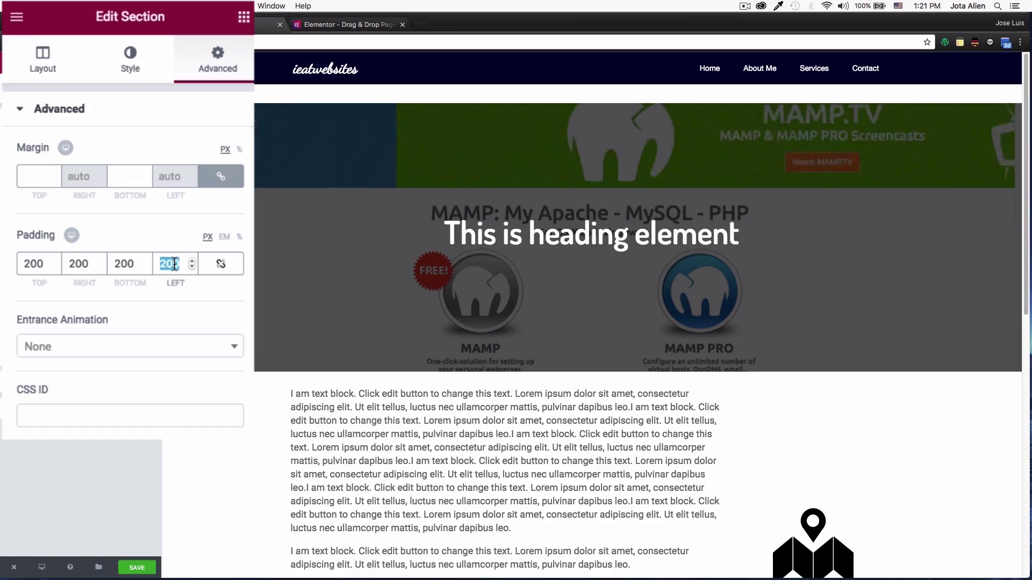
pyautogui.write('0')
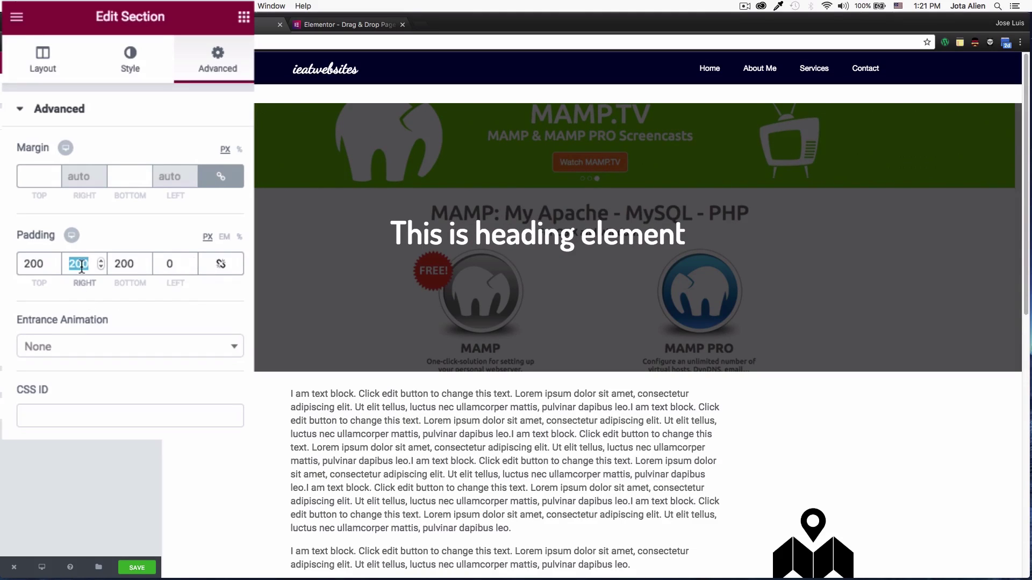
pyautogui.write('0')
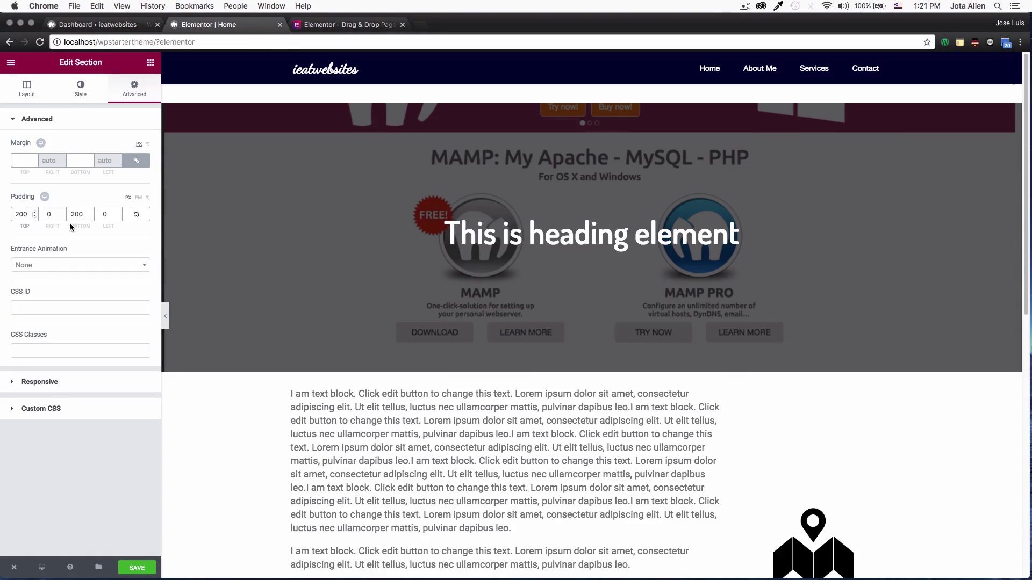
# - Add a section with two equal columns below the four icon boxes
pyautogui.scroll(-10, 231, 395)
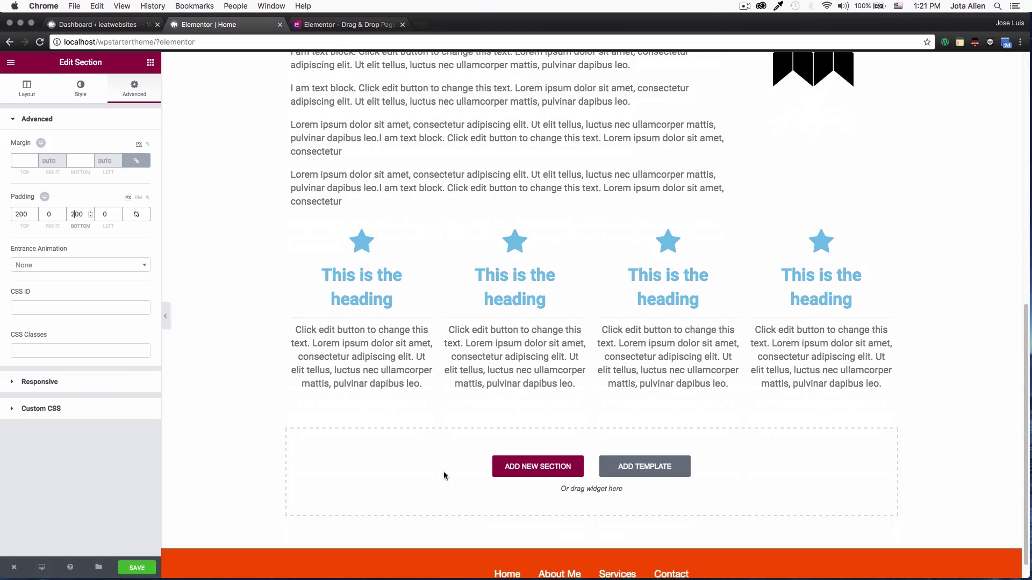
pyautogui.click(520, 473)
pyautogui.scroll(-3, 291, 401)
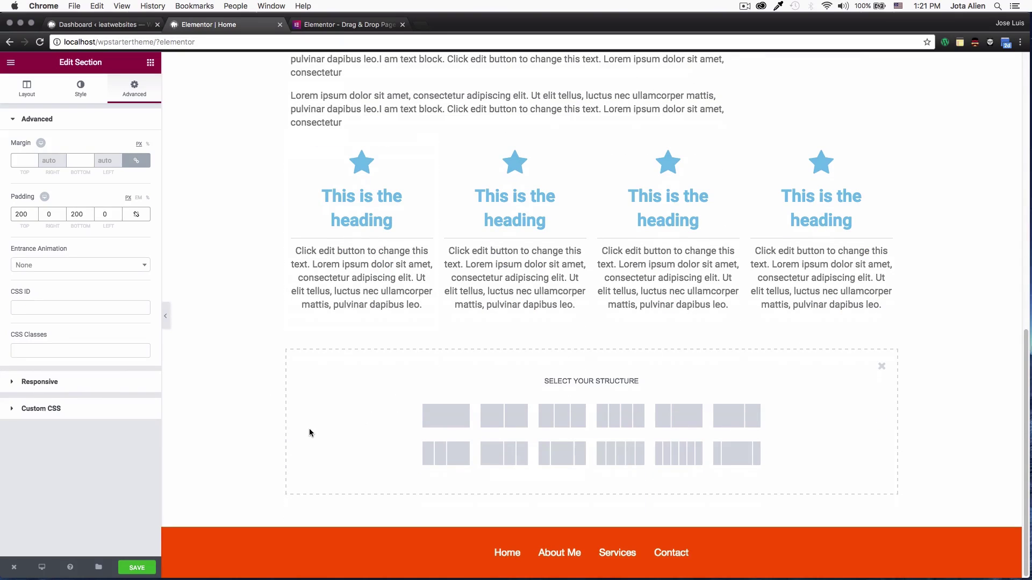
pyautogui.click(505, 422)
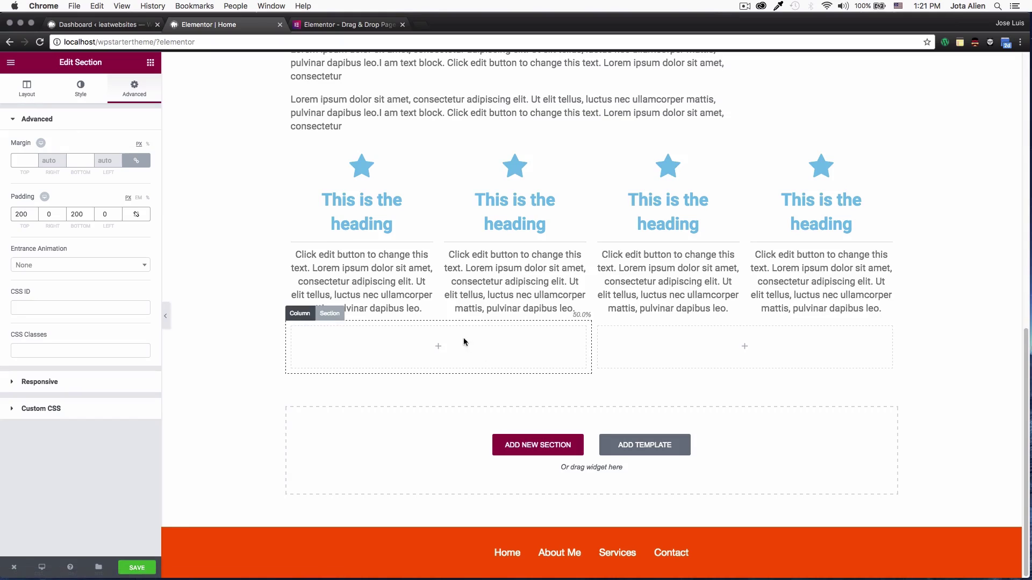
# - Place a Google Maps widget in the first column of the new section and widen that column to about two thirds
pyautogui.click(435, 348)
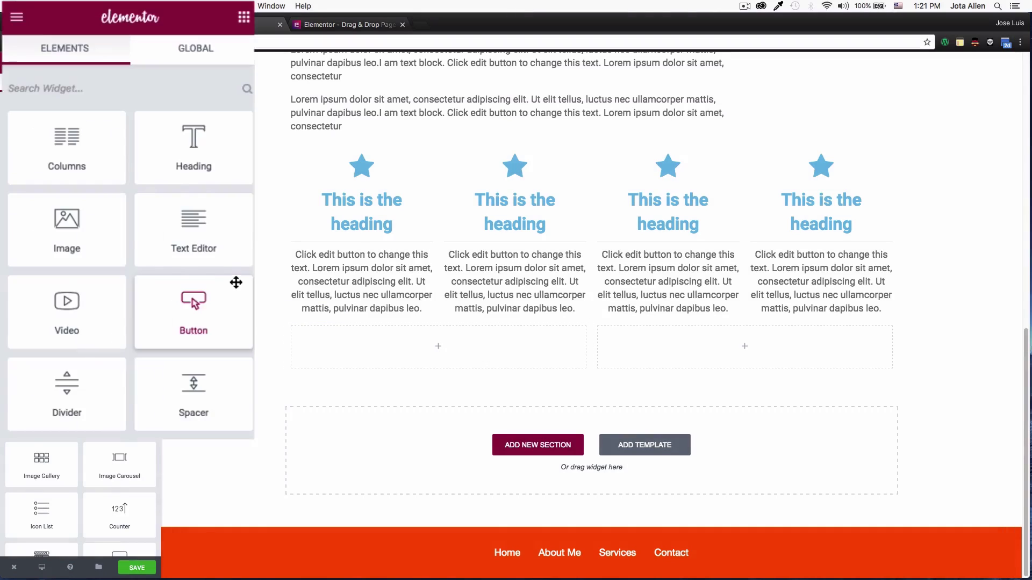
pyautogui.scroll(-5, 253, 258)
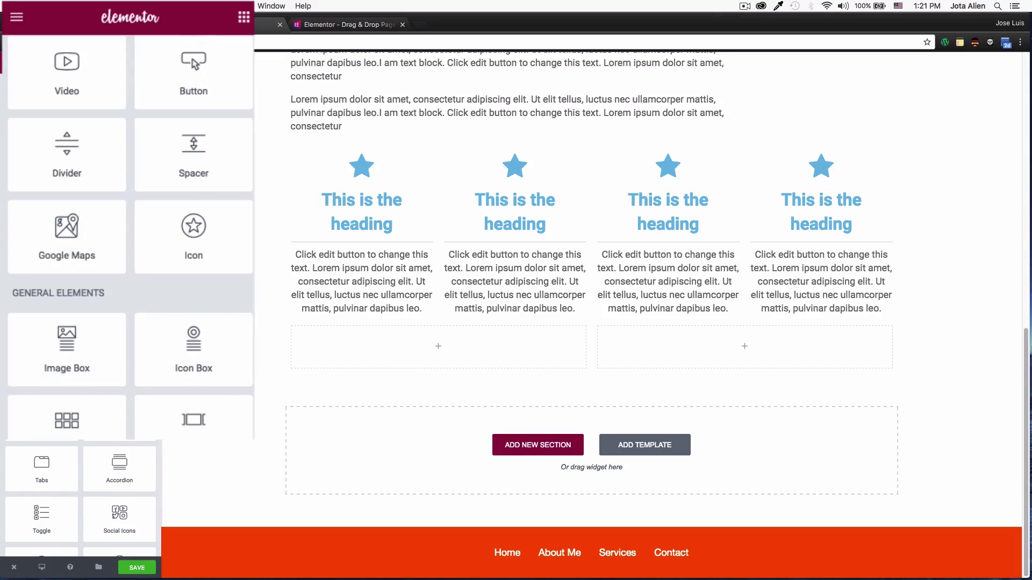
pyautogui.scroll(-1, 122, 306)
pyautogui.scroll(2, 122, 307)
pyautogui.moveTo(44, 253); pyautogui.dragTo(438, 345)
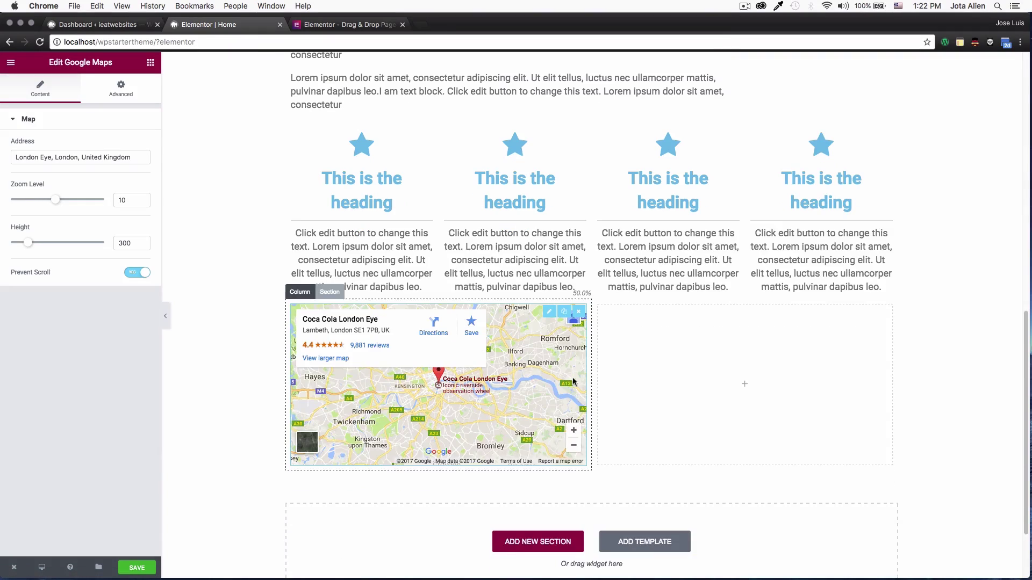
pyautogui.moveTo(592, 354); pyautogui.dragTo(697, 350)
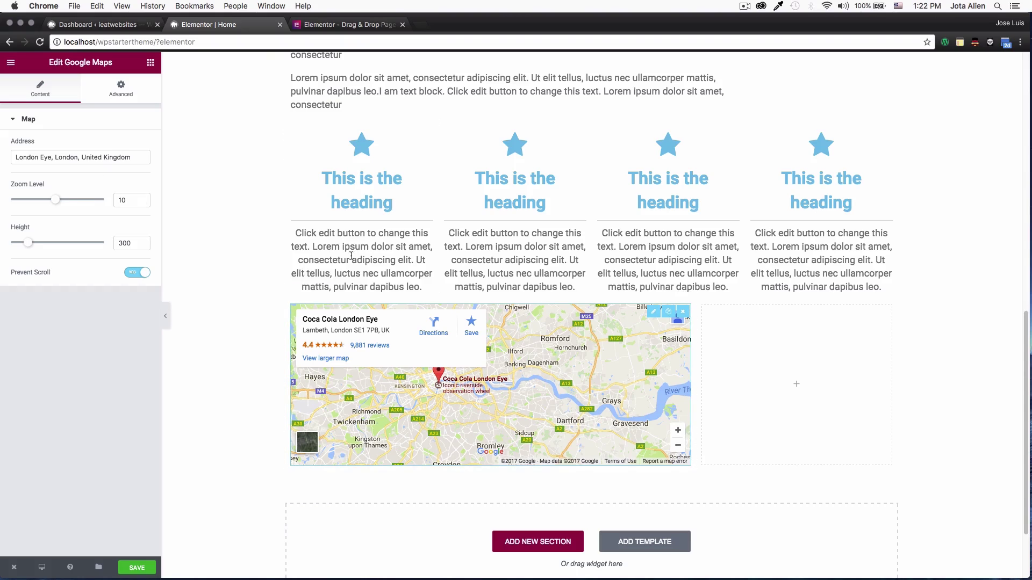
# - Place an Icon List widget in the column beside the map and add one more list item
pyautogui.click(798, 384)
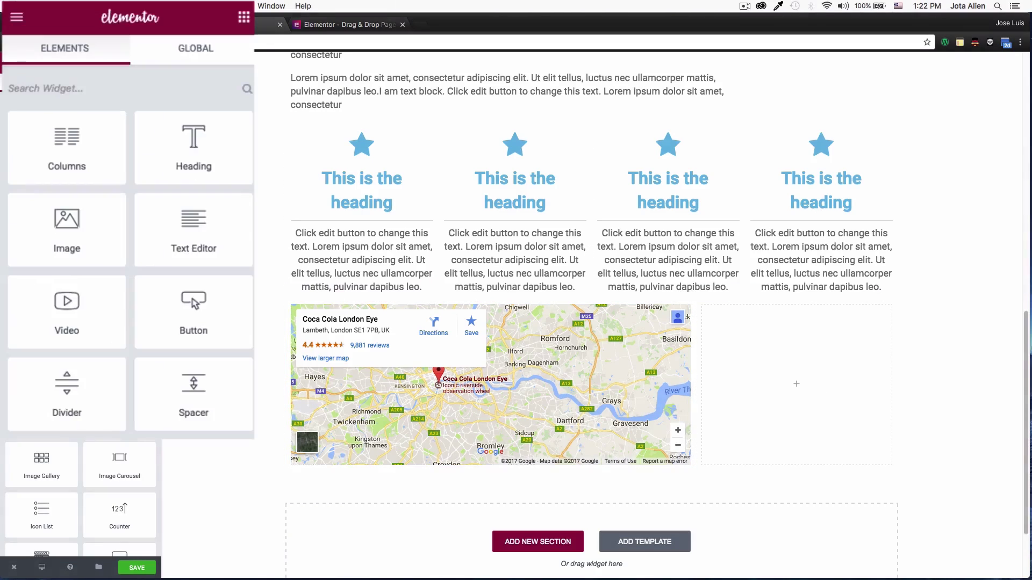
pyautogui.scroll(-10, 128, 296)
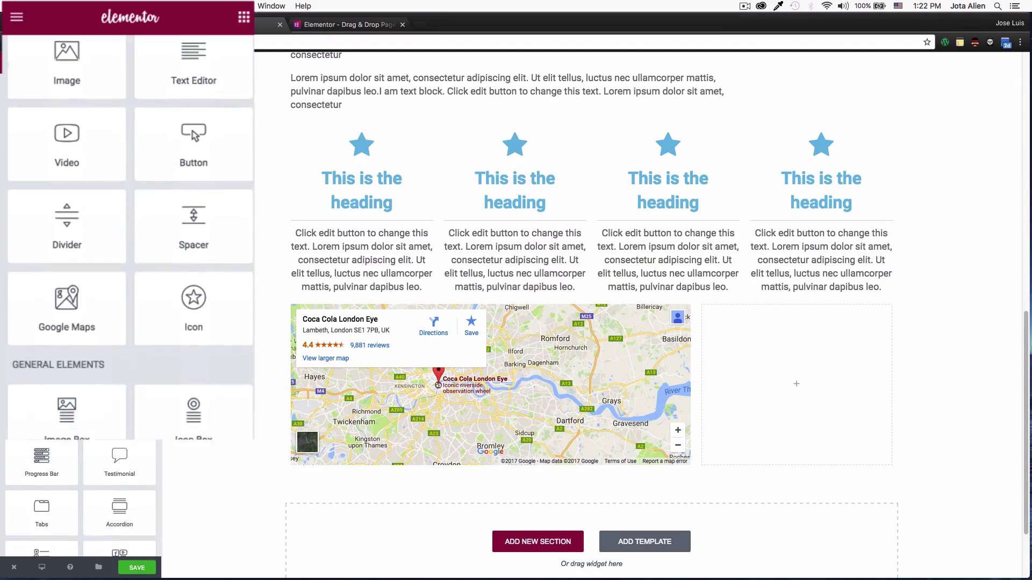
pyautogui.scroll(-3, 85, 240)
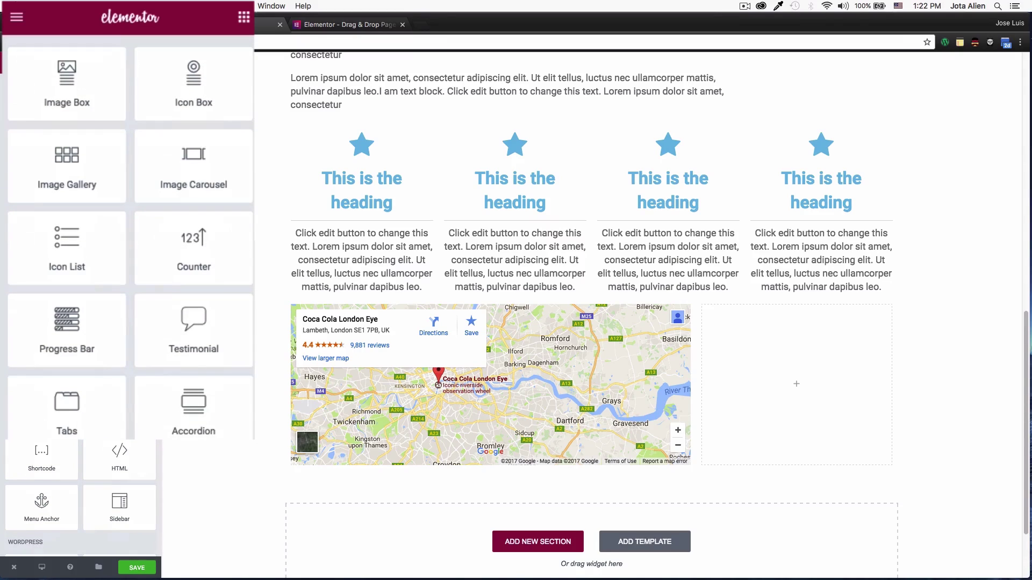
pyautogui.moveTo(59, 243); pyautogui.dragTo(788, 397)
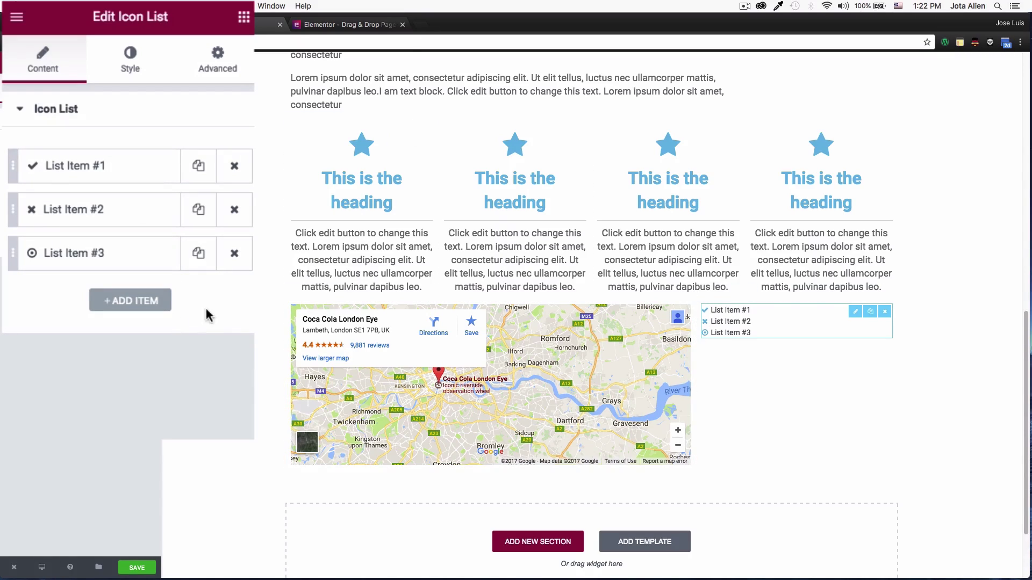
pyautogui.click(138, 302)
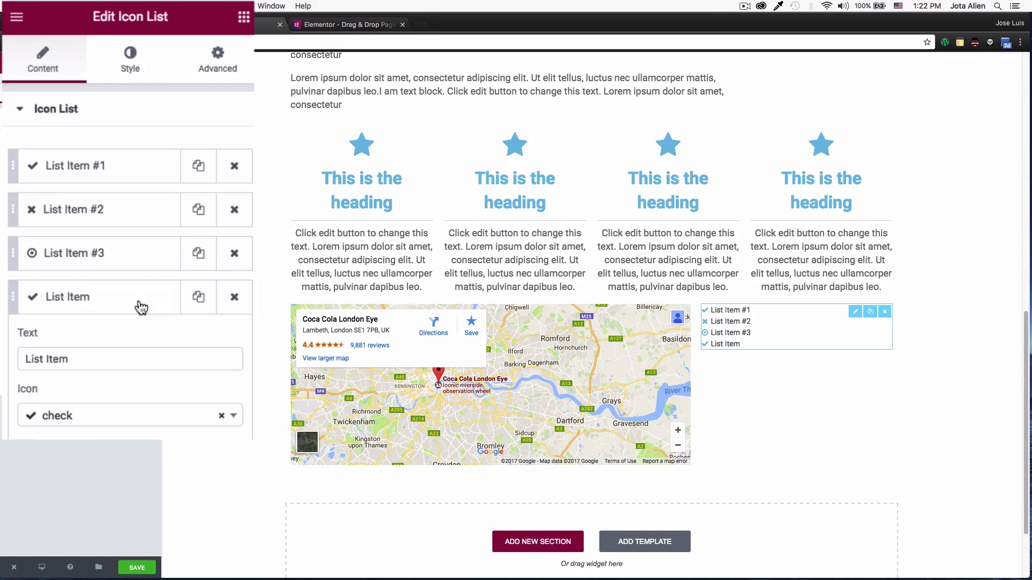
# - Add four more items to the end of the icon list beside the map
pyautogui.click(130, 510)
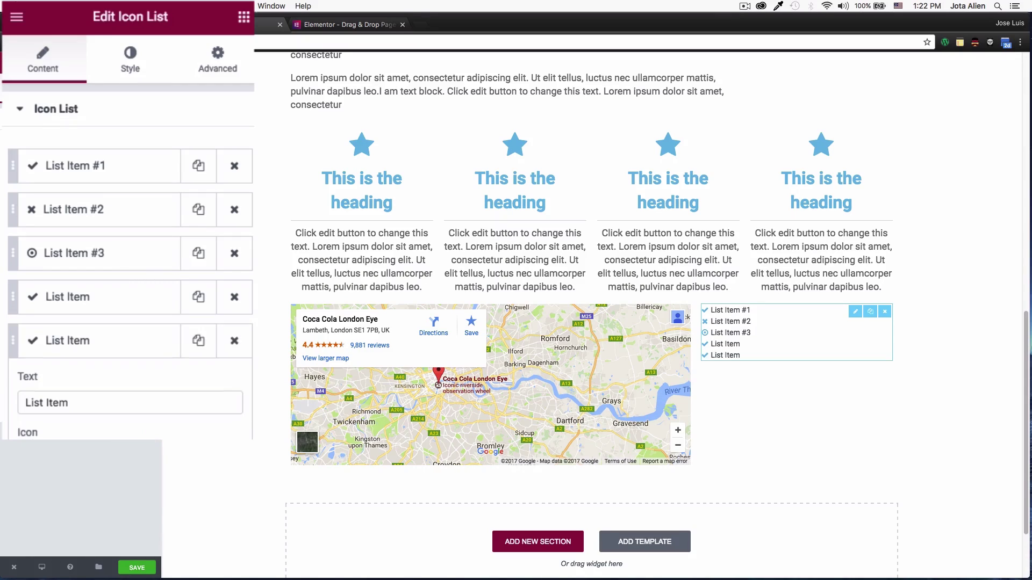
pyautogui.click(82, 406)
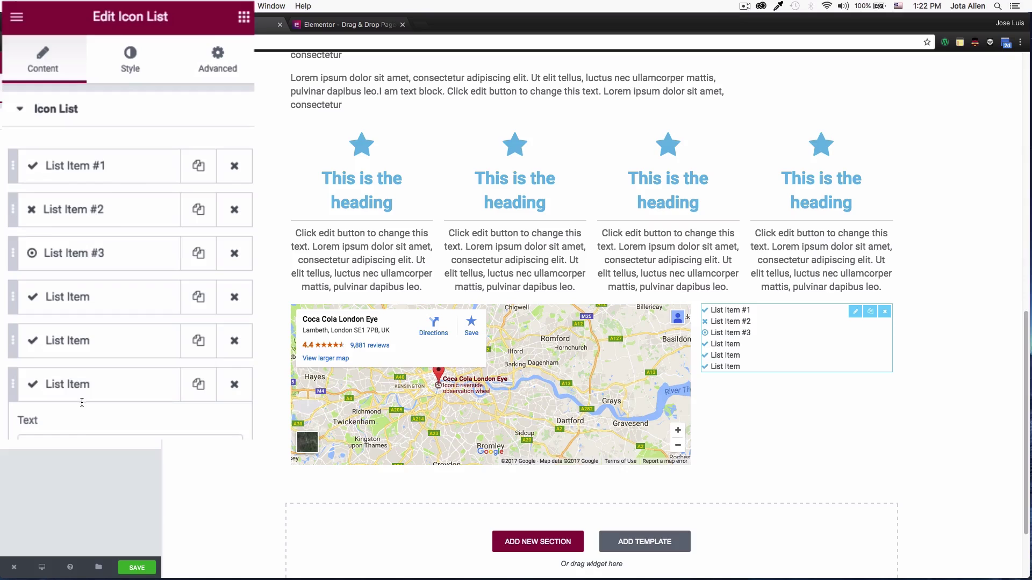
pyautogui.click(85, 429)
pyautogui.click(82, 452)
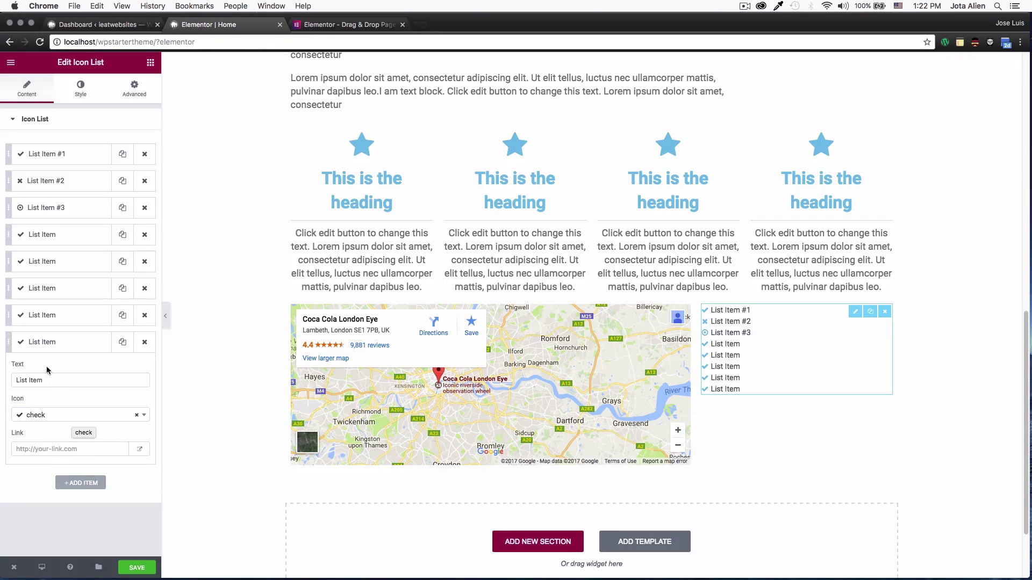
# - Change the icon of the fifth item in the icon list to legal
pyautogui.click(23, 317)
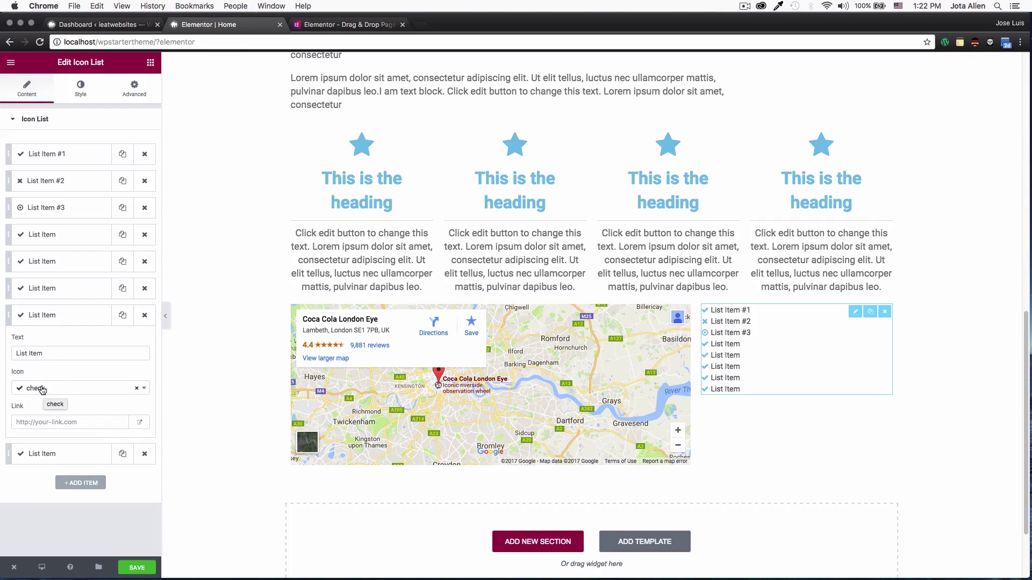
pyautogui.click(35, 289)
pyautogui.click(43, 262)
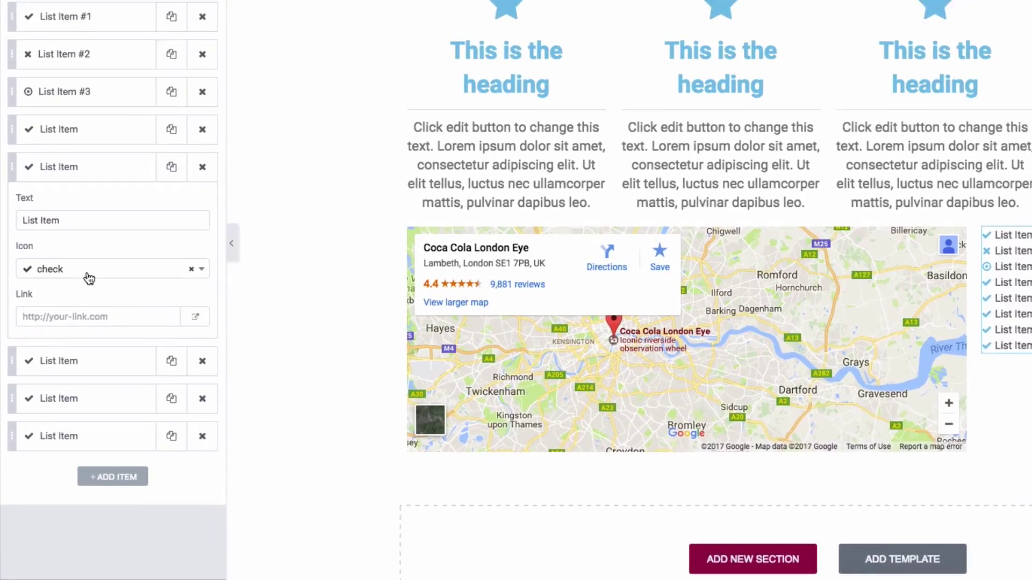
pyautogui.click(89, 278)
pyautogui.scroll(-5, 205, 320)
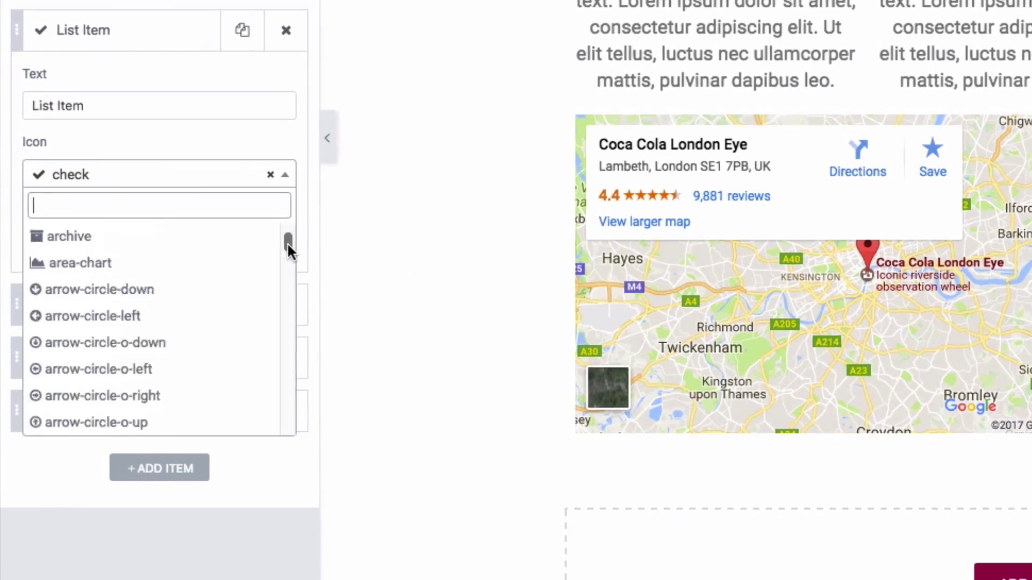
pyautogui.moveTo(287, 248); pyautogui.dragTo(275, 337)
pyautogui.click(138, 299)
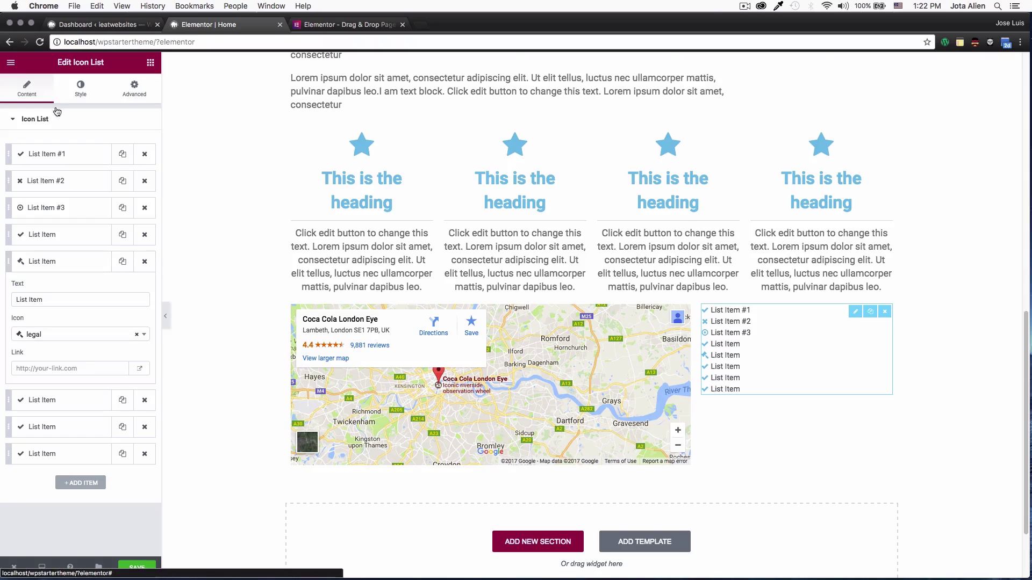
# - Add a section with two equal columns below the map and a single-column section beneath it
pyautogui.click(510, 541)
pyautogui.scroll(-3, 486, 481)
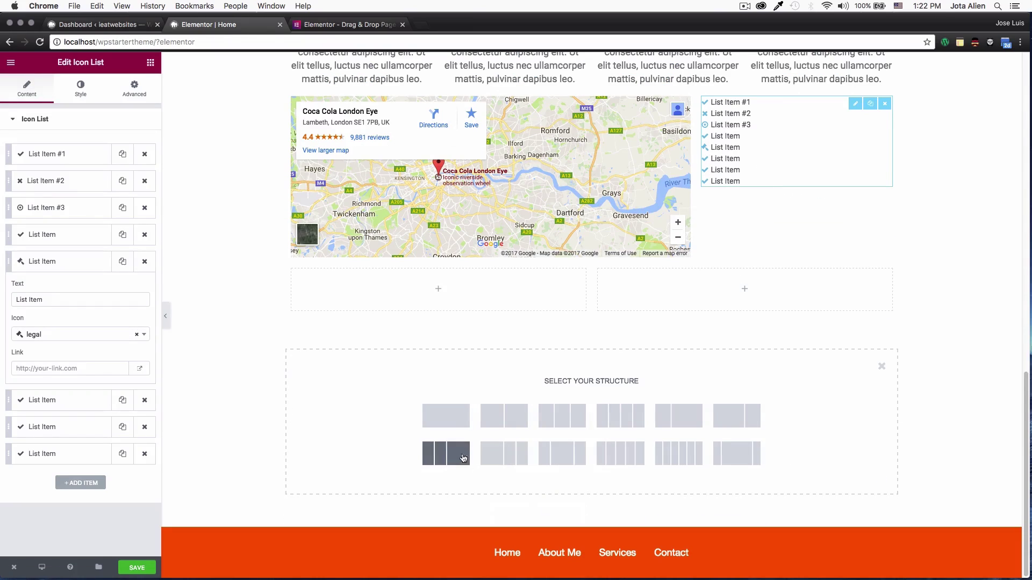
pyautogui.click(461, 422)
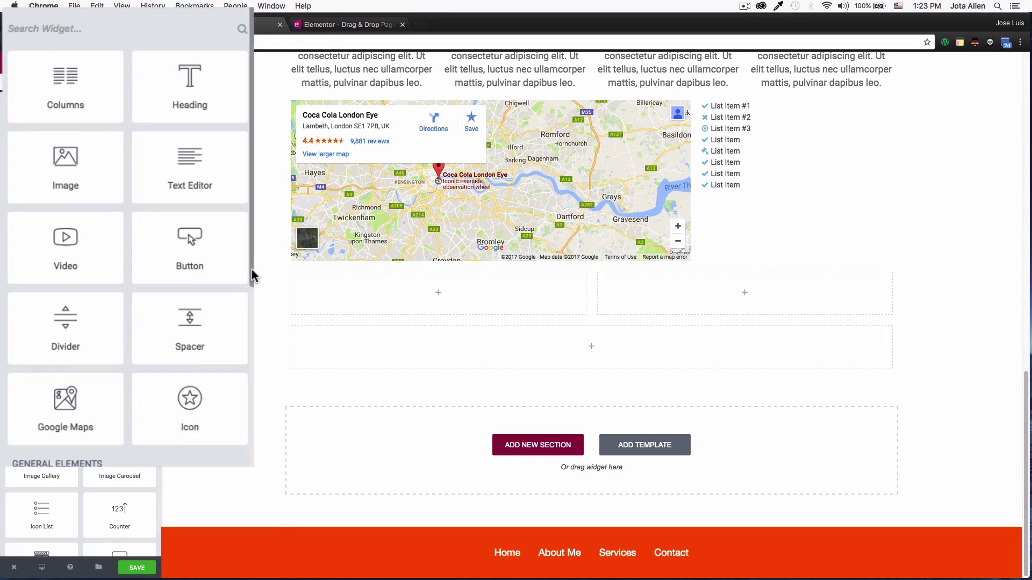
# - Place a Tabs widget in the first column of the empty two-column section
pyautogui.scroll(-5, 253, 280)
pyautogui.scroll(-4, 128, 323)
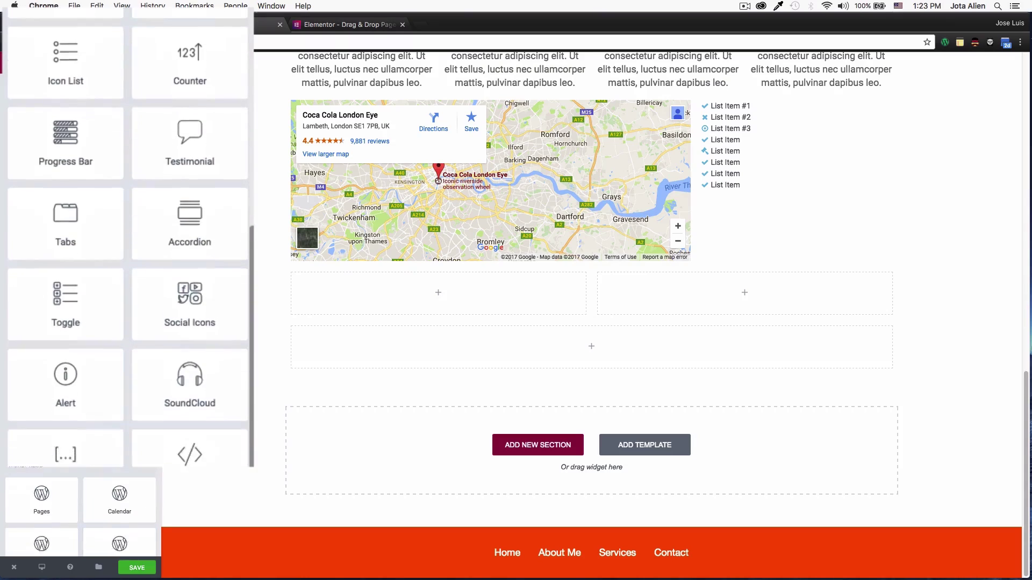
pyautogui.moveTo(92, 268); pyautogui.dragTo(387, 295)
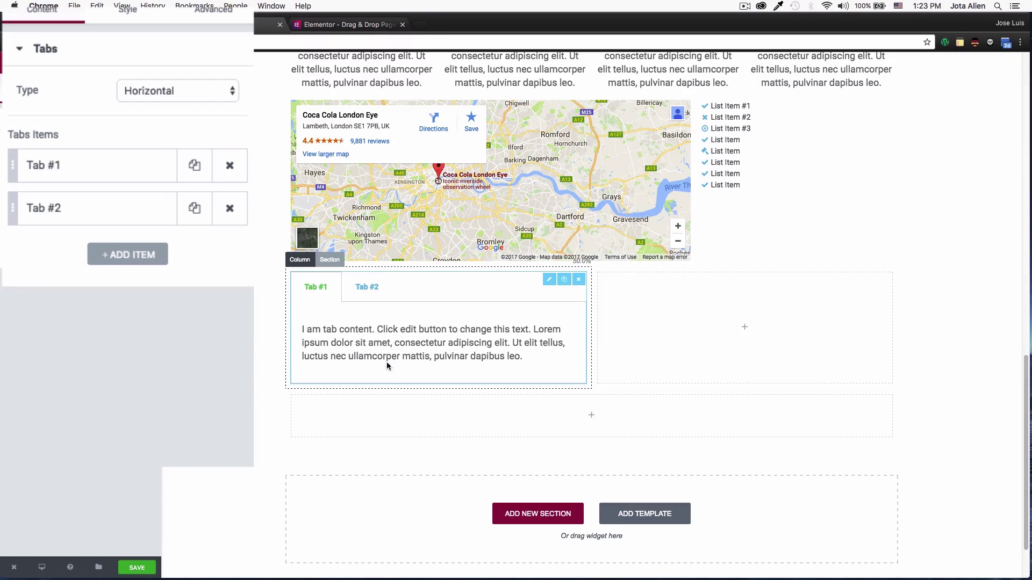
# - Review the page layout in the editor, from the video heading down to the tabs and empty sections
pyautogui.scroll(1, 421, 352)
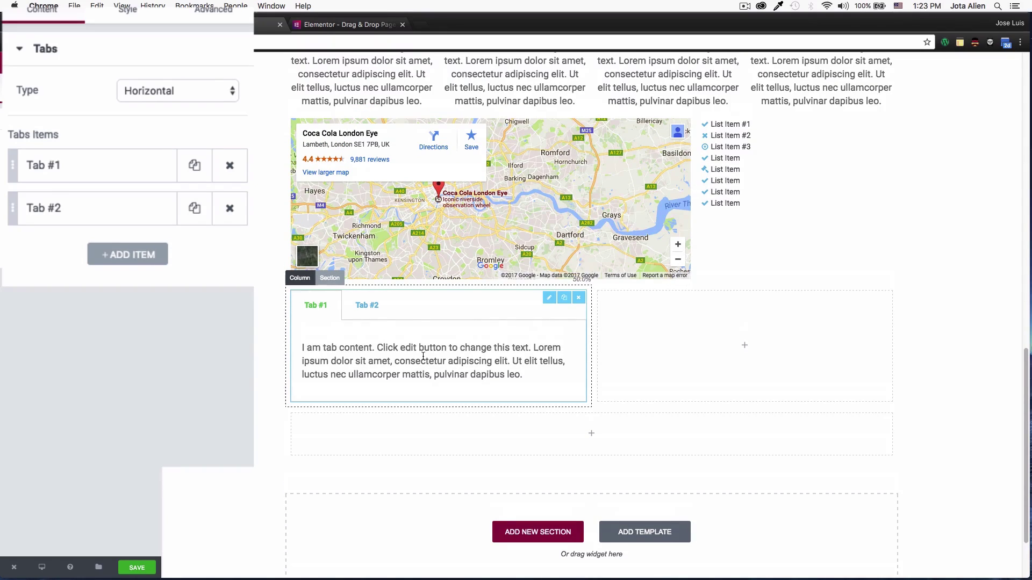
pyautogui.scroll(8, 423, 356)
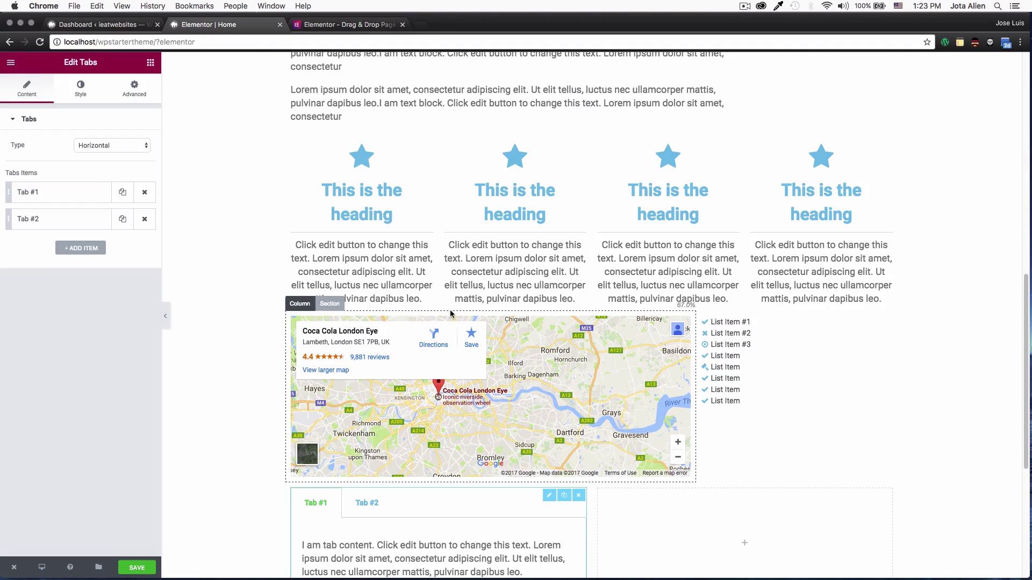
pyautogui.scroll(1, 451, 312)
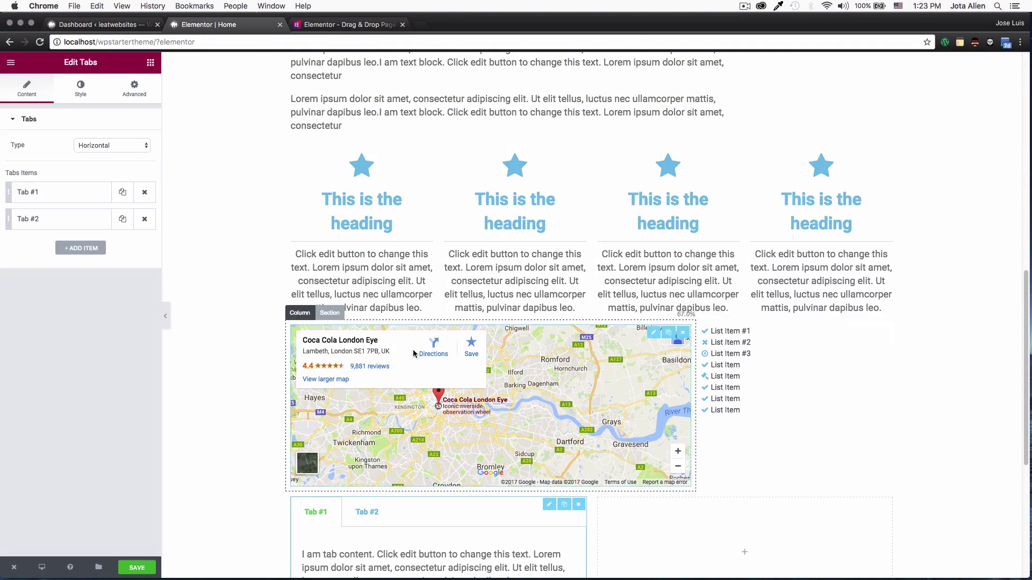
pyautogui.scroll(1, 484, 240)
pyautogui.scroll(20, 483, 241)
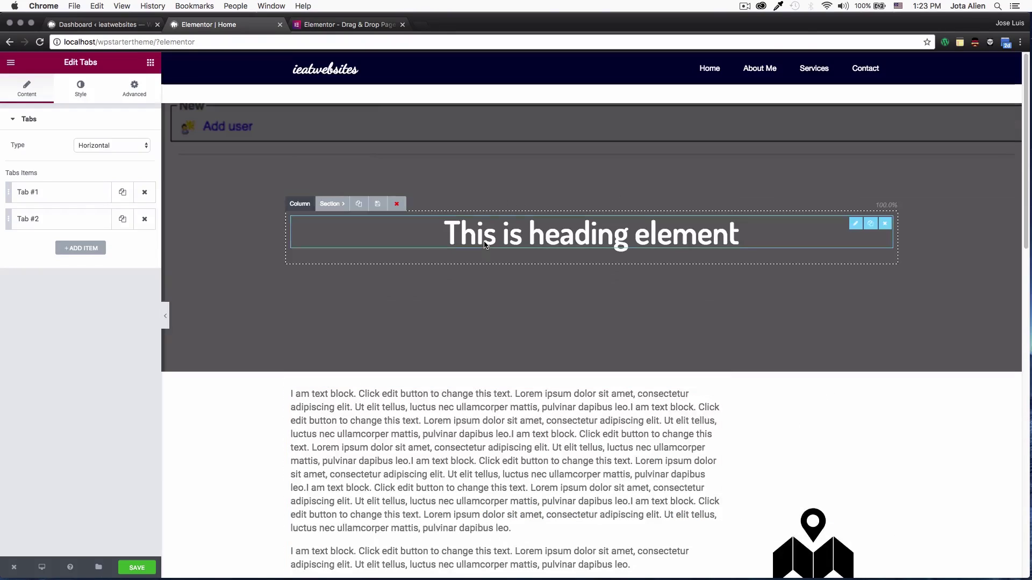
pyautogui.scroll(-10, 939, 426)
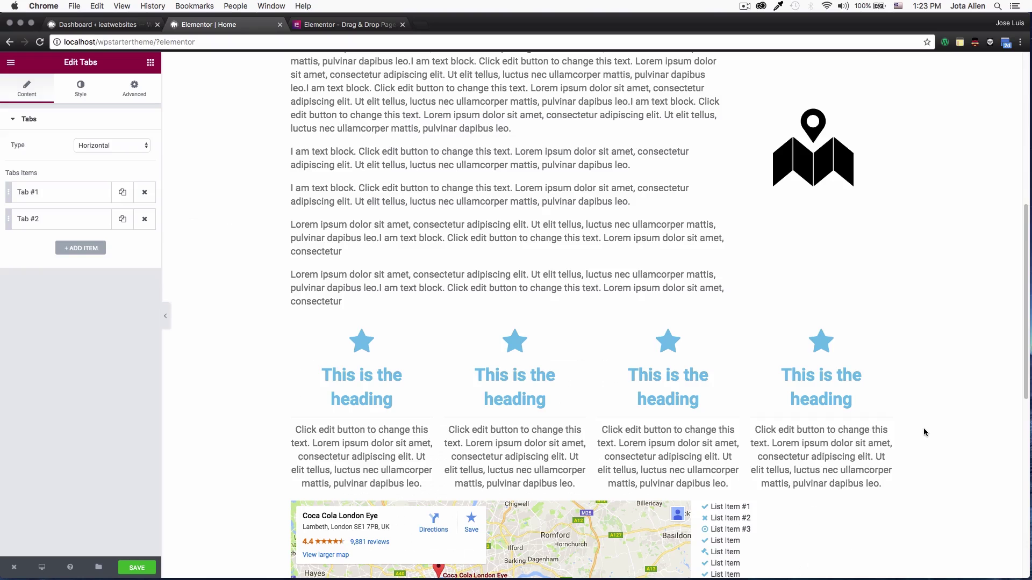
pyautogui.scroll(-3, 923, 429)
pyautogui.scroll(1, 923, 429)
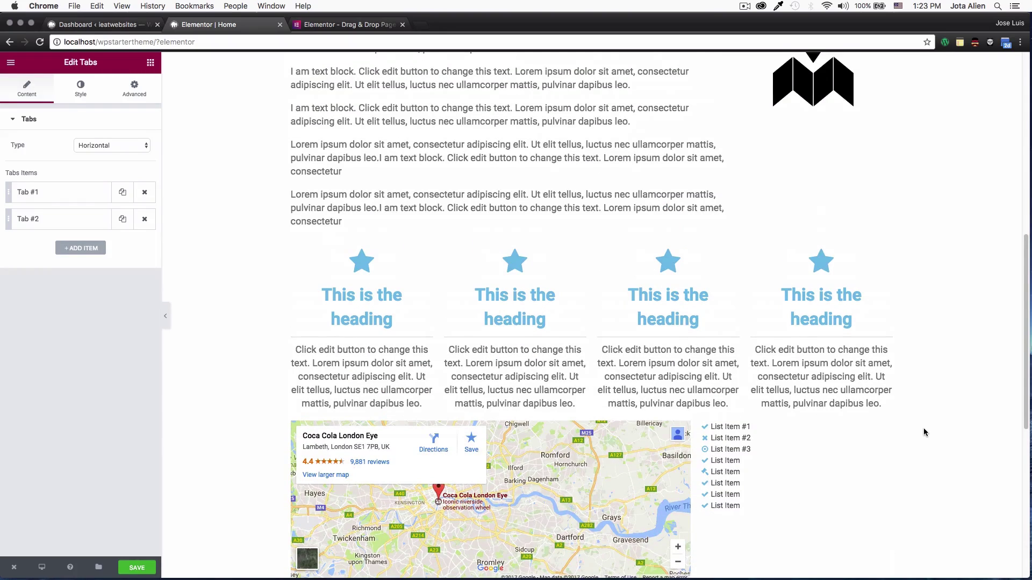
pyautogui.scroll(-2, 924, 428)
pyautogui.scroll(-6, 923, 432)
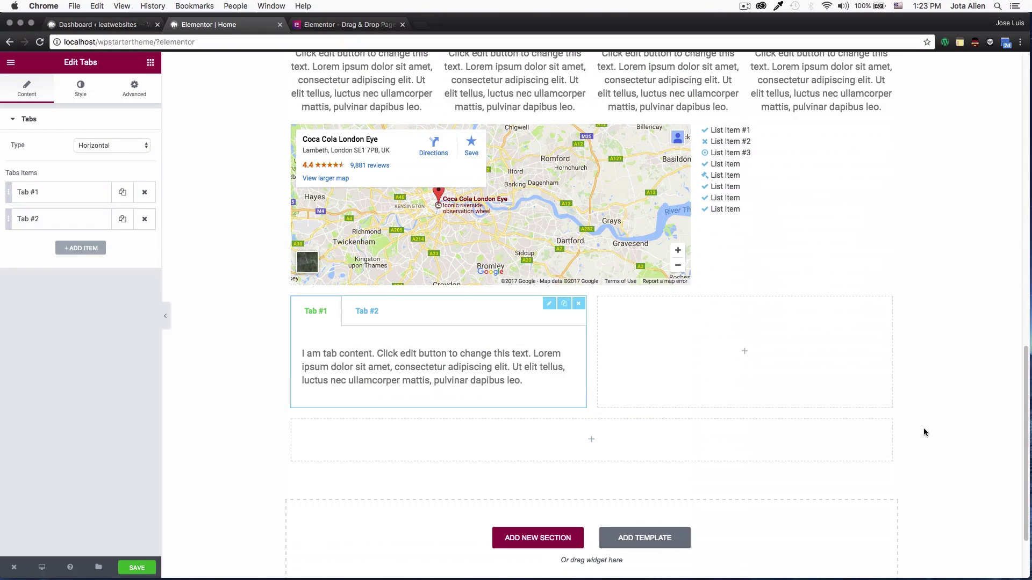
pyautogui.scroll(-3, 923, 427)
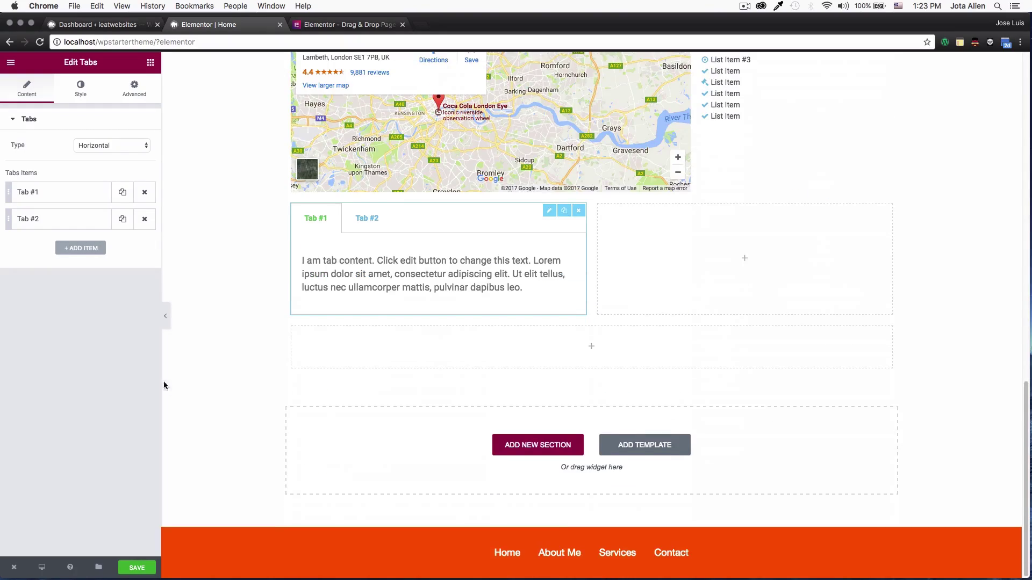
pyautogui.scroll(15, 245, 346)
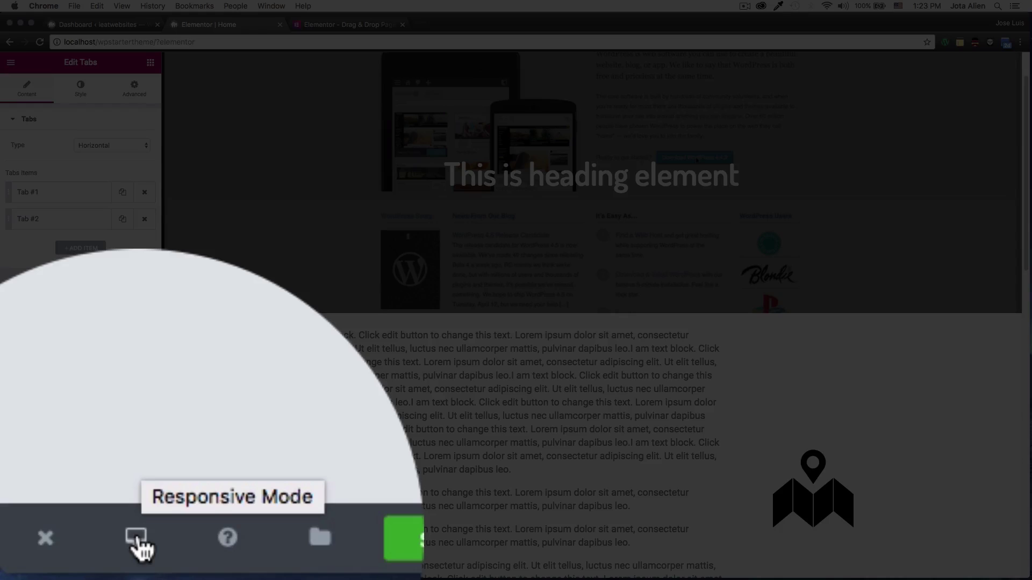
# - Preview the page at the 360px mobile size, look through its stacked content, and return to the desktop preview
pyautogui.click(138, 539)
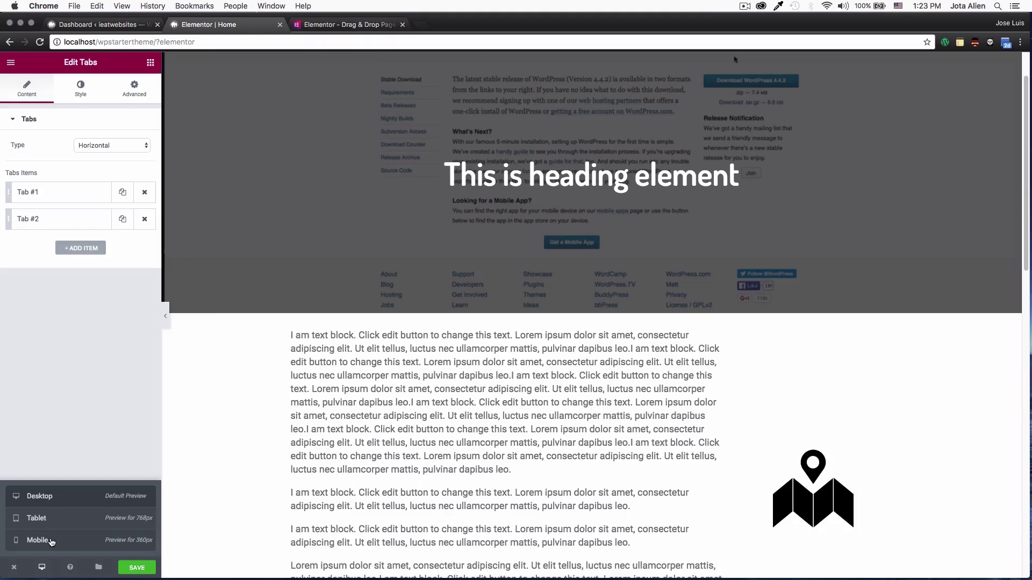
pyautogui.click(51, 541)
pyautogui.scroll(-15, 591, 376)
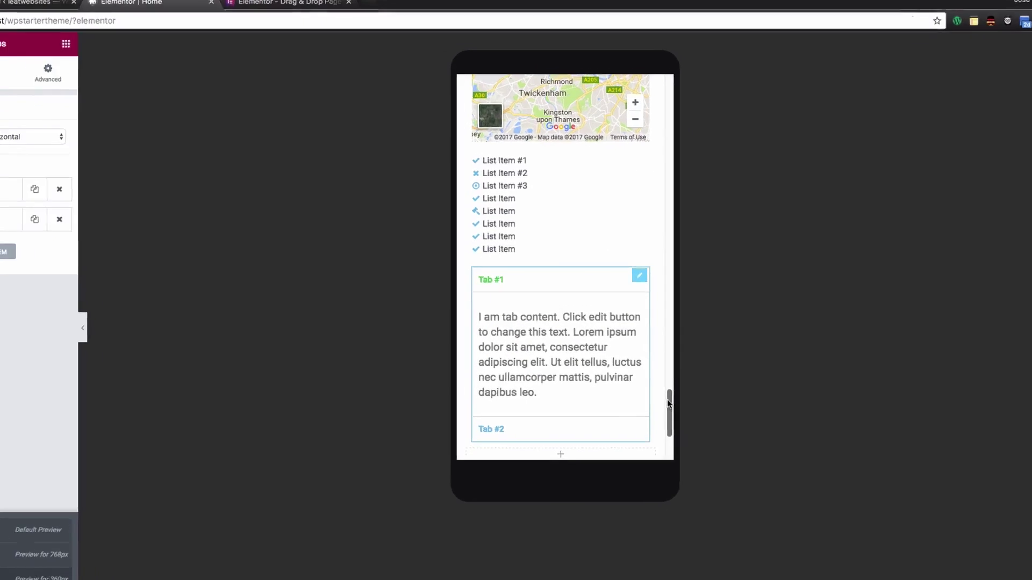
pyautogui.moveTo(669, 403); pyautogui.dragTo(667, 366)
pyautogui.moveTo(627, 403); pyautogui.dragTo(643, 390)
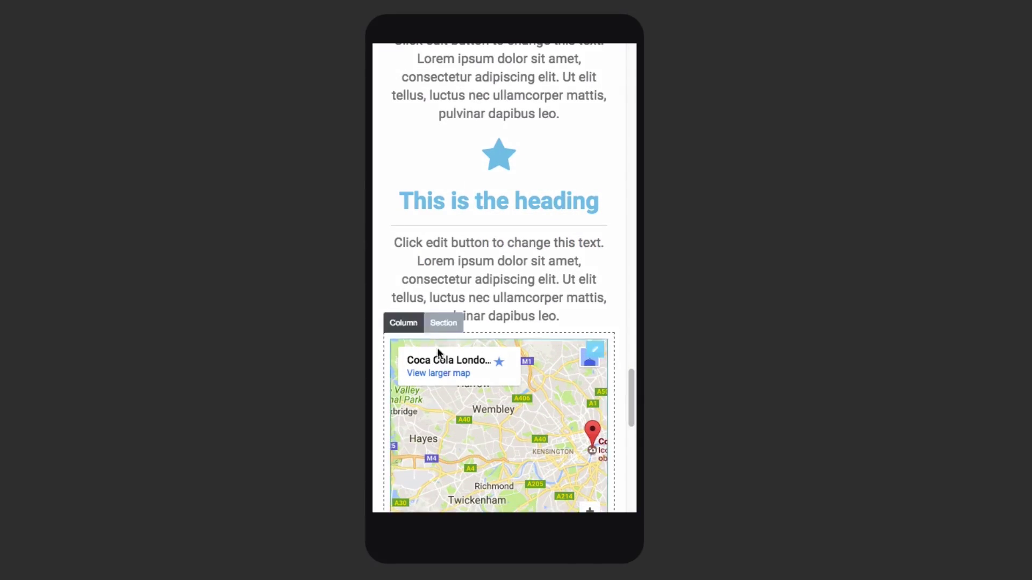
pyautogui.moveTo(637, 410); pyautogui.dragTo(631, 251)
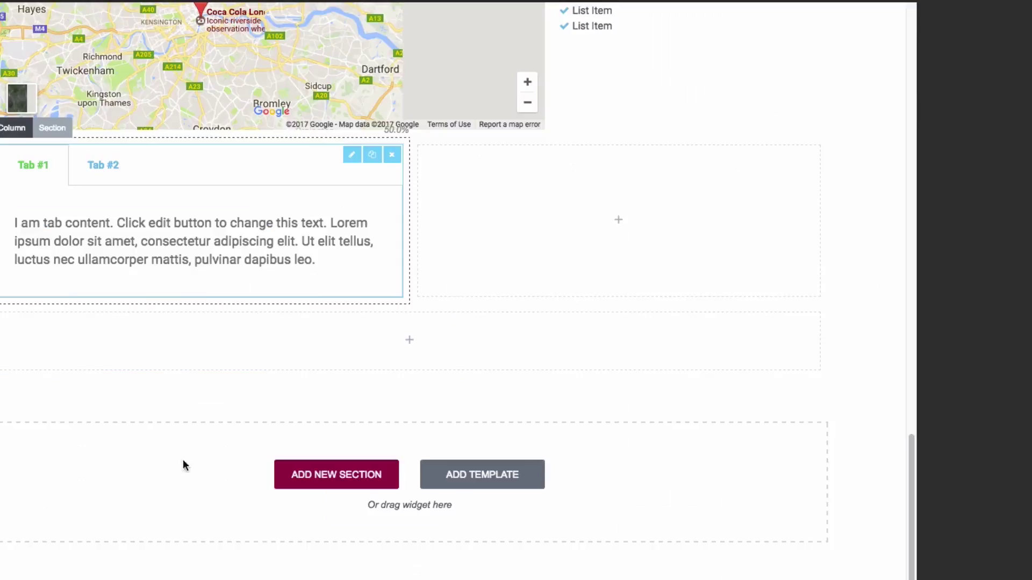
pyautogui.scroll(4, 408, 420)
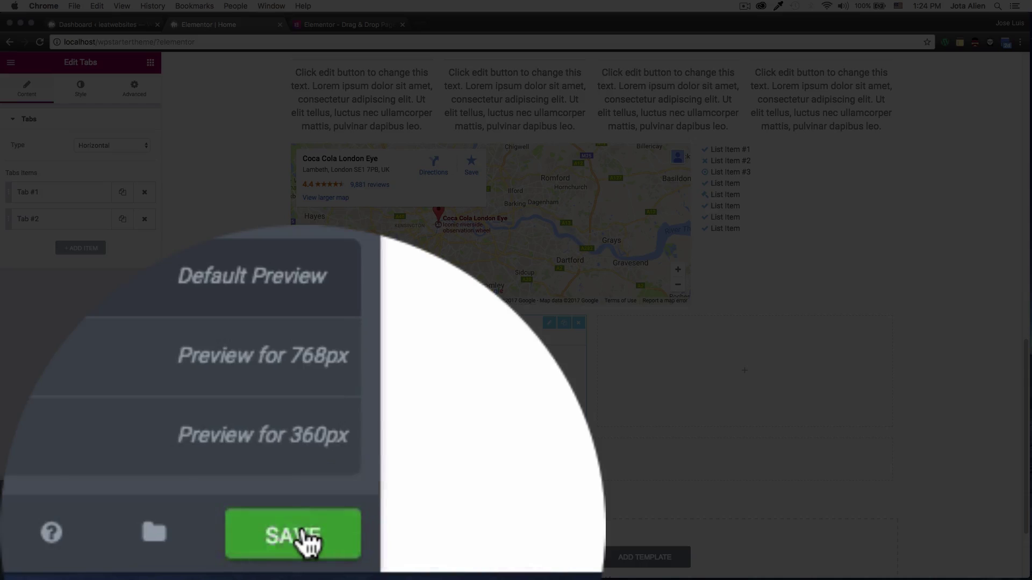
# - Save the page and load its live version by removing the elementor parameter from the address
pyautogui.click(139, 568)
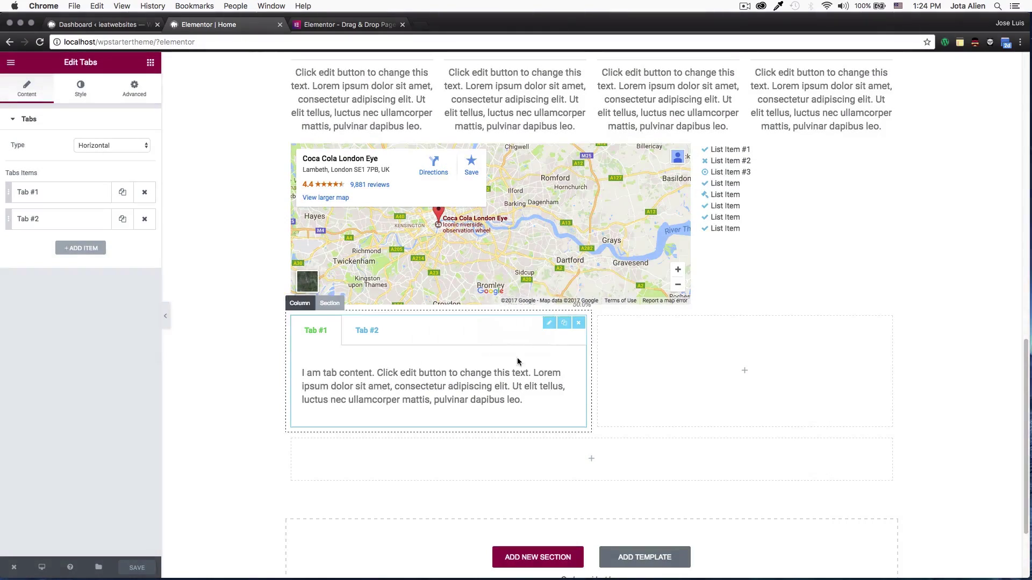
pyautogui.scroll(3, 257, 224)
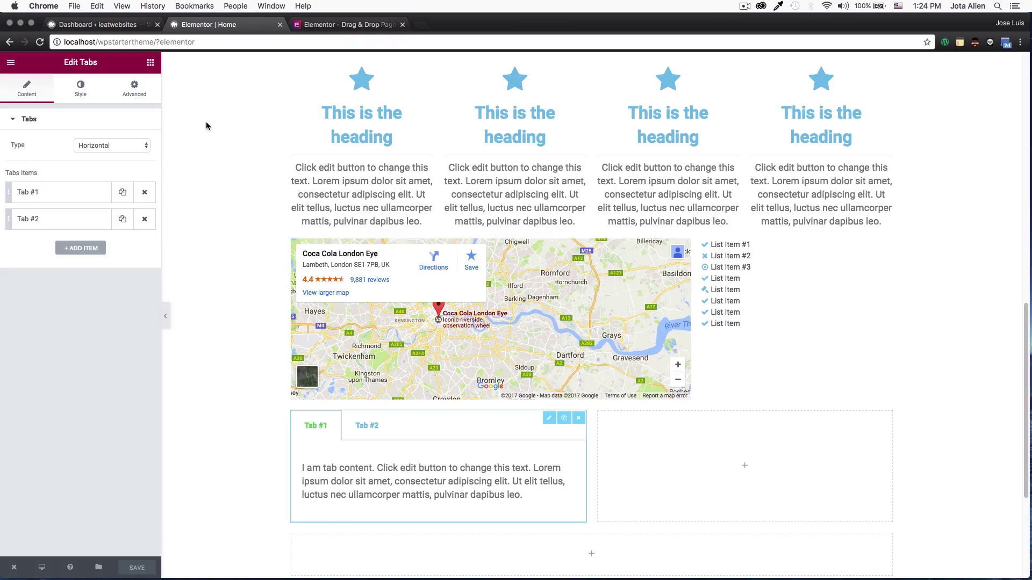
pyautogui.moveTo(195, 42); pyautogui.dragTo(173, 42)
pyautogui.press('BackSpace')
pyautogui.press('Return')
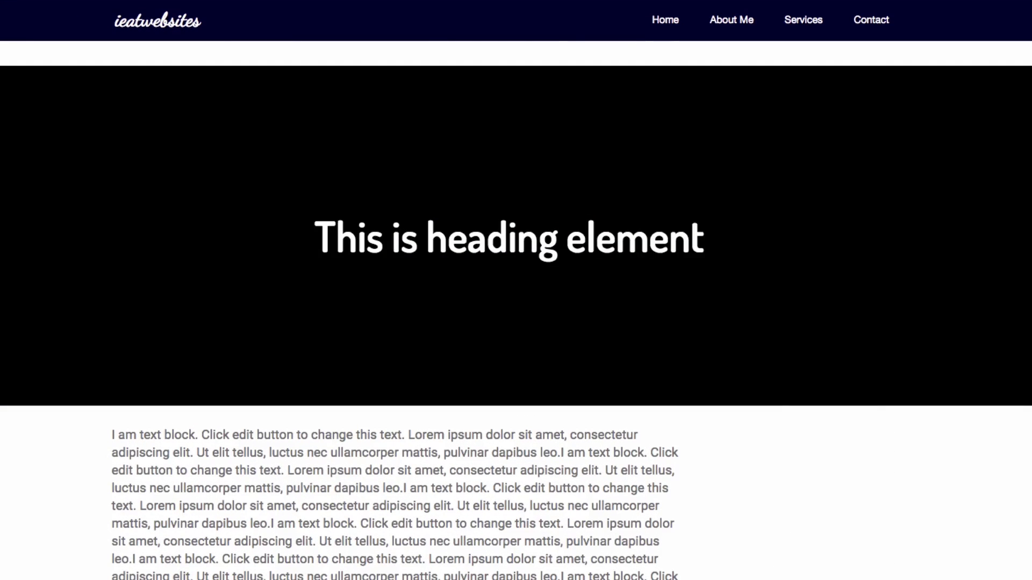
# - Examine the live Home page, checking the video heading, text and image, icon boxes, map, icon list and tabs
pyautogui.scroll(-5, 516, 290)
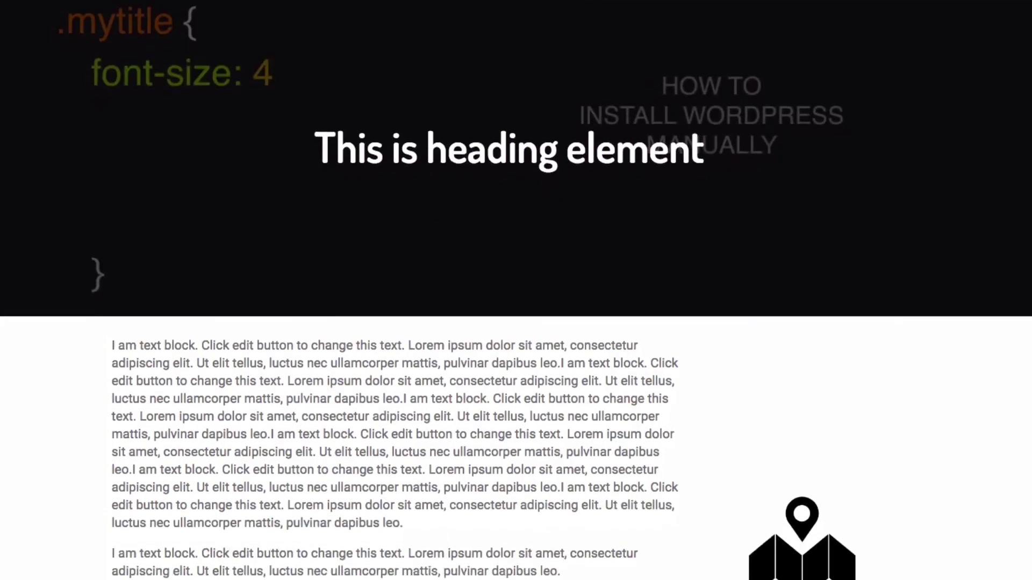
pyautogui.scroll(-8, 515, 290)
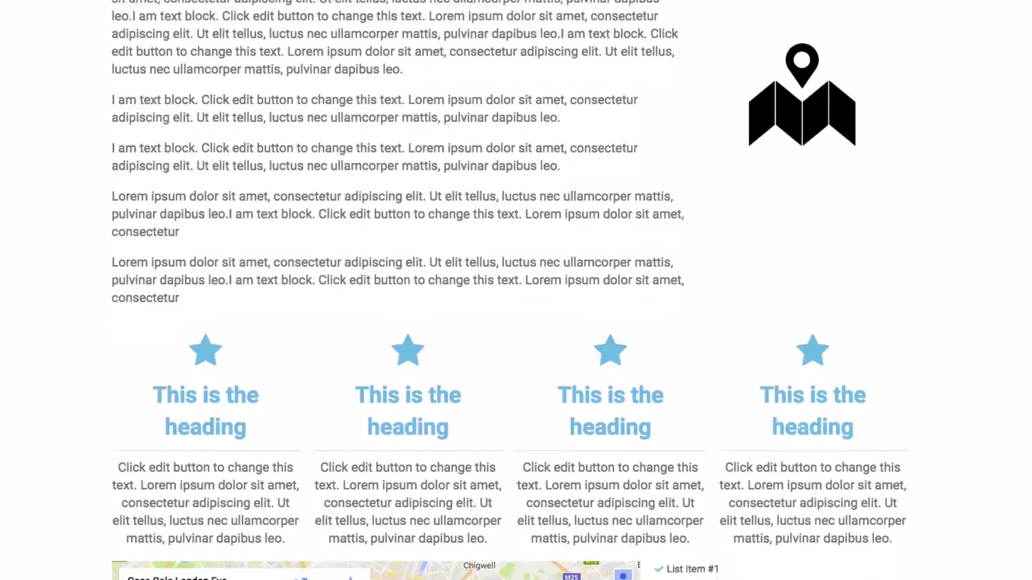
pyautogui.scroll(-5, 516, 290)
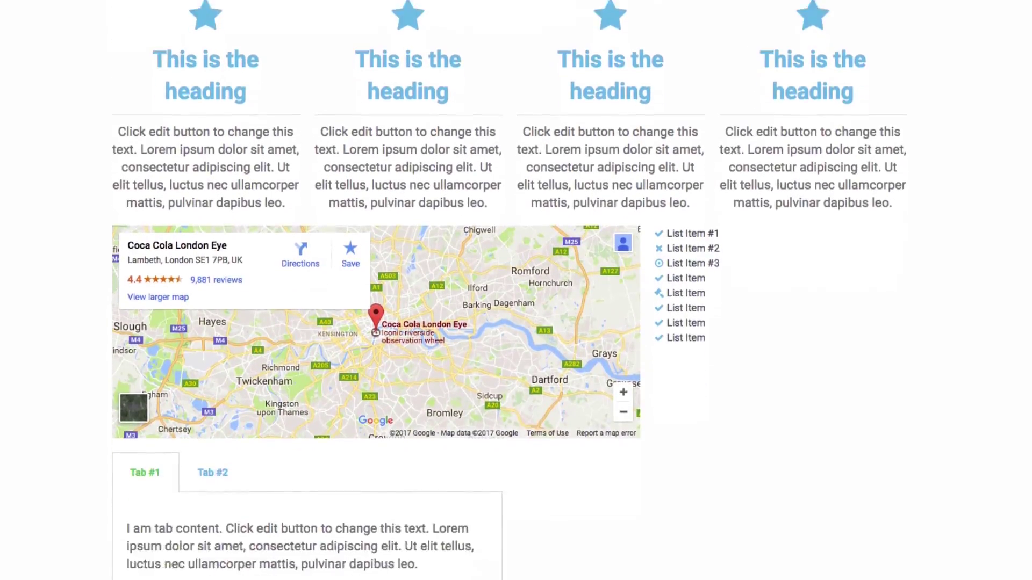
pyautogui.scroll(6, 516, 290)
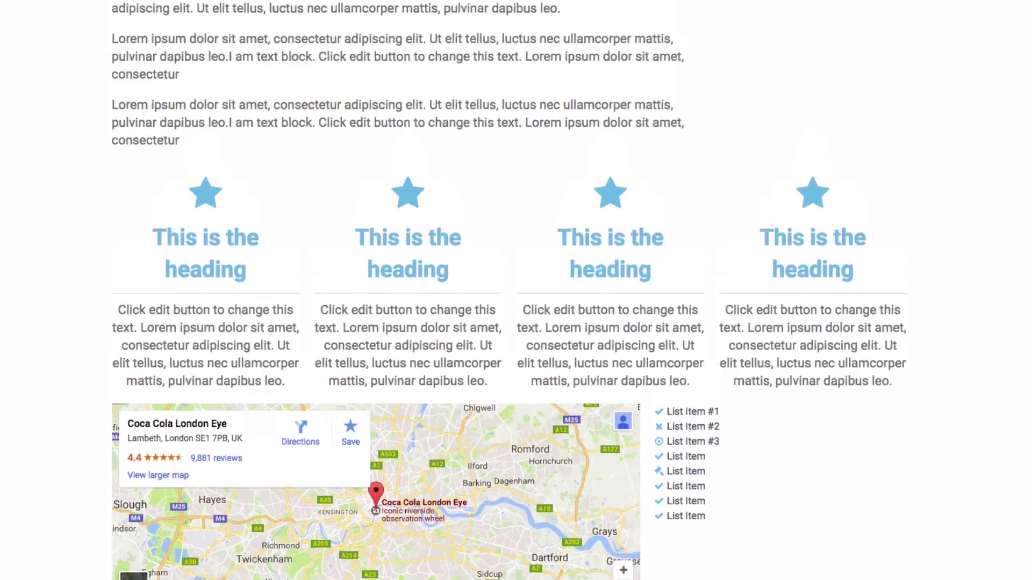
pyautogui.scroll(5, 515, 290)
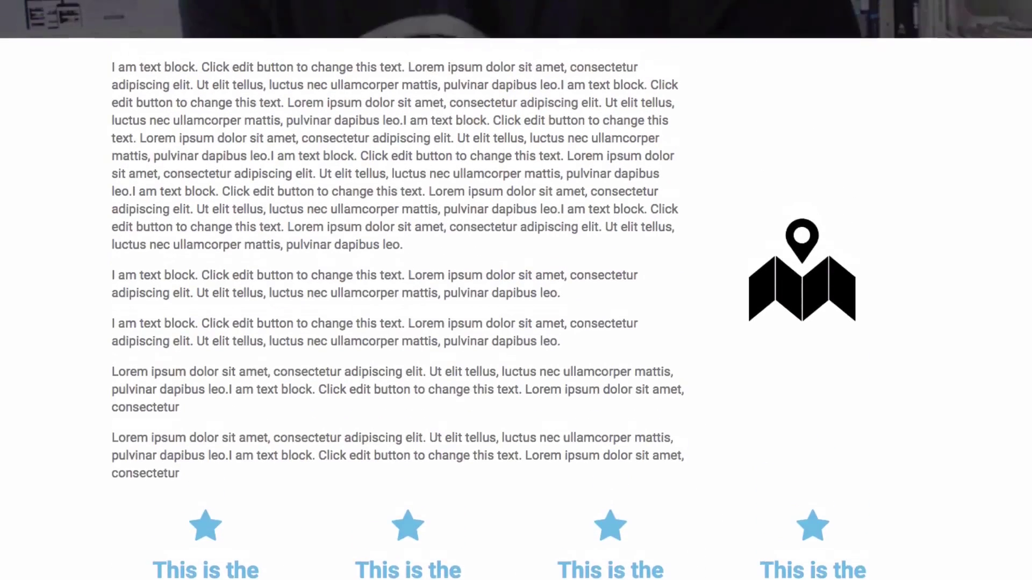
pyautogui.scroll(3, 759, 281)
pyautogui.scroll(-2, 759, 281)
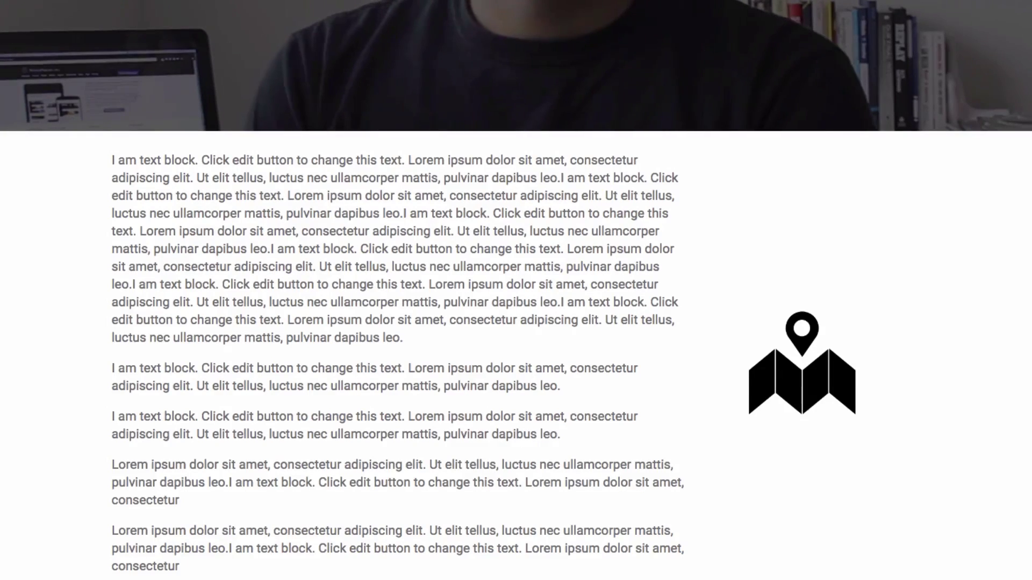
pyautogui.scroll(-3, 760, 167)
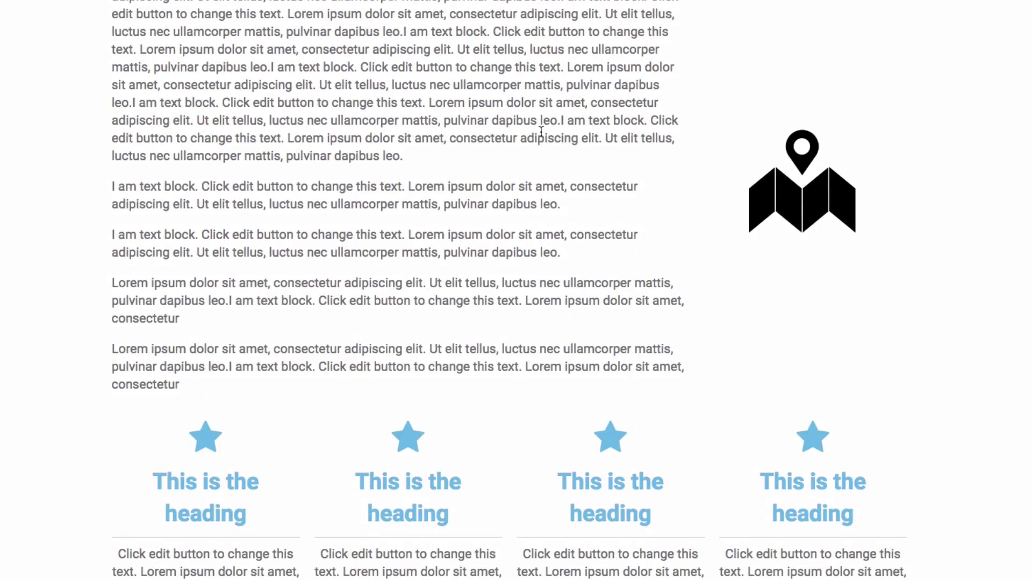
pyautogui.scroll(-8, 510, 290)
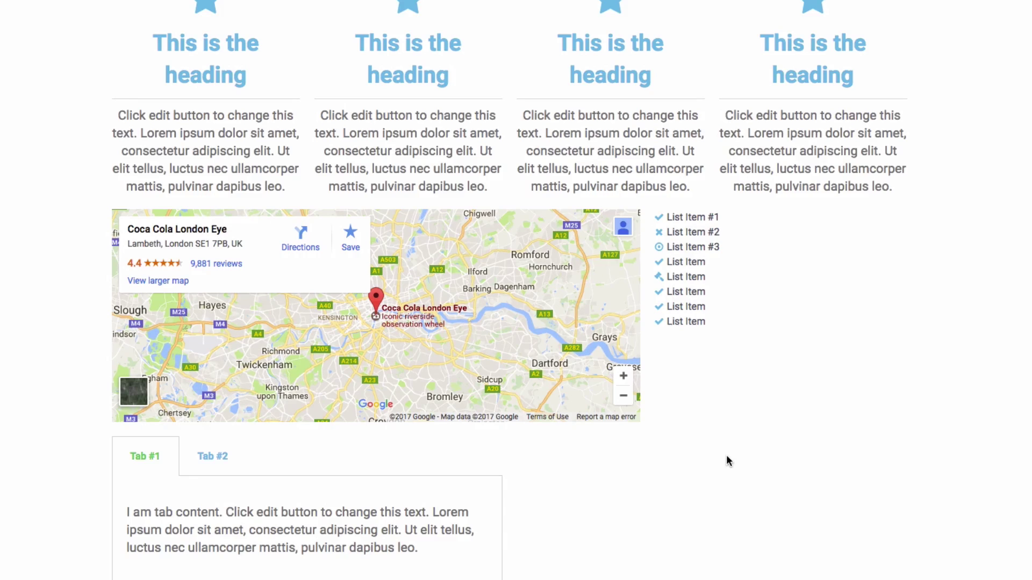
pyautogui.scroll(8, 940, 351)
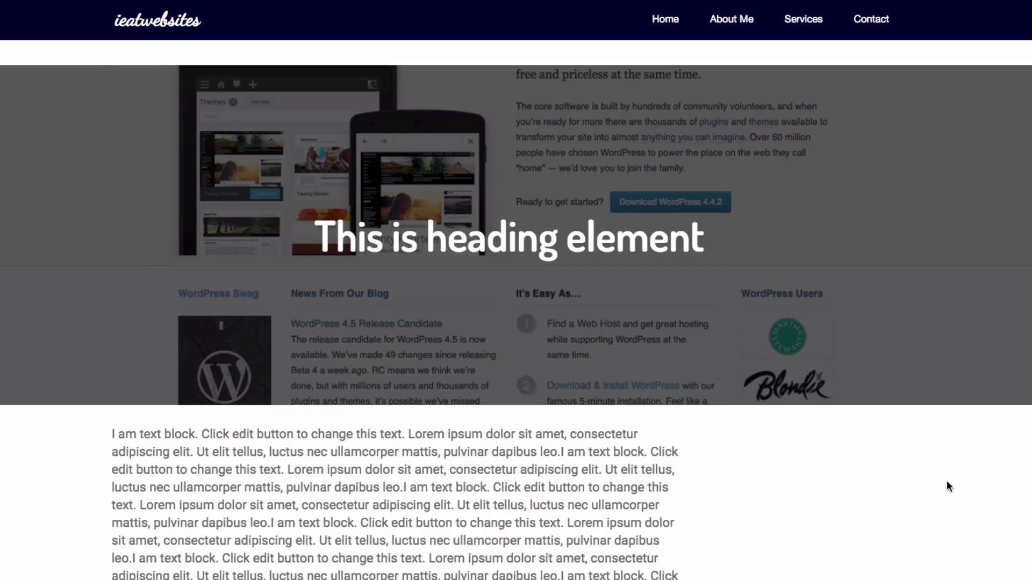